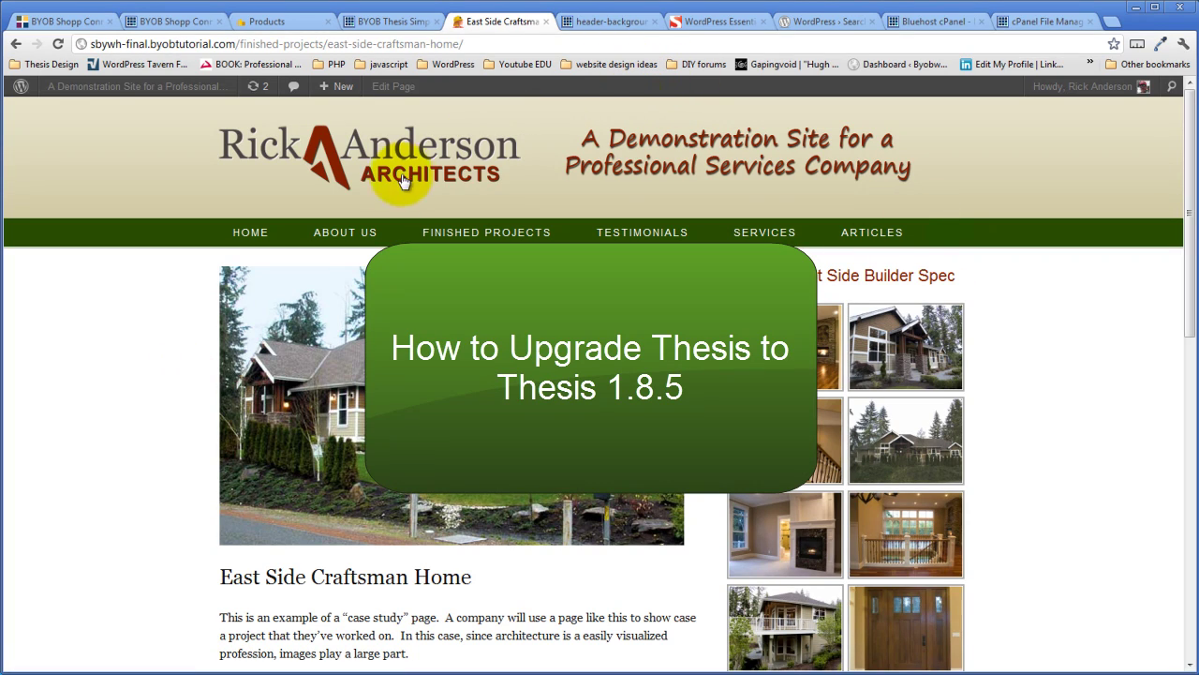
- Return from the East Side Craftsman Home page to the demo site's home page using HOME
click(278, 231)
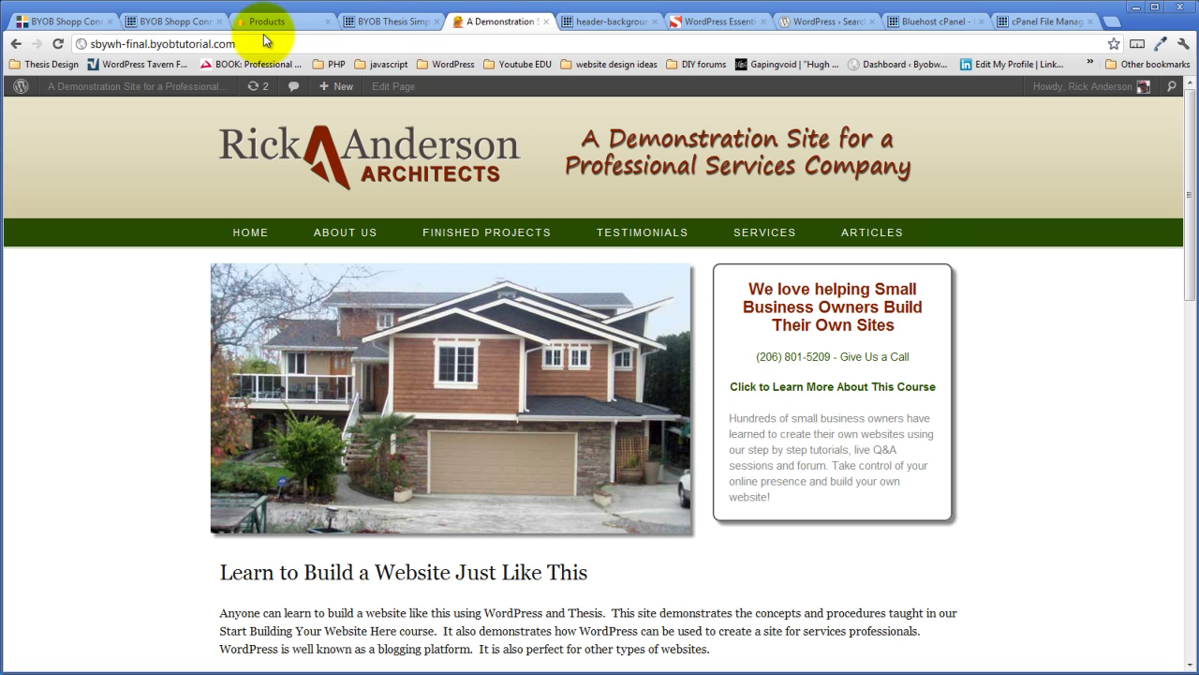
- Export all Thesis options from the Options Manager as a thesis-all-options .dat backup
click(413, 23)
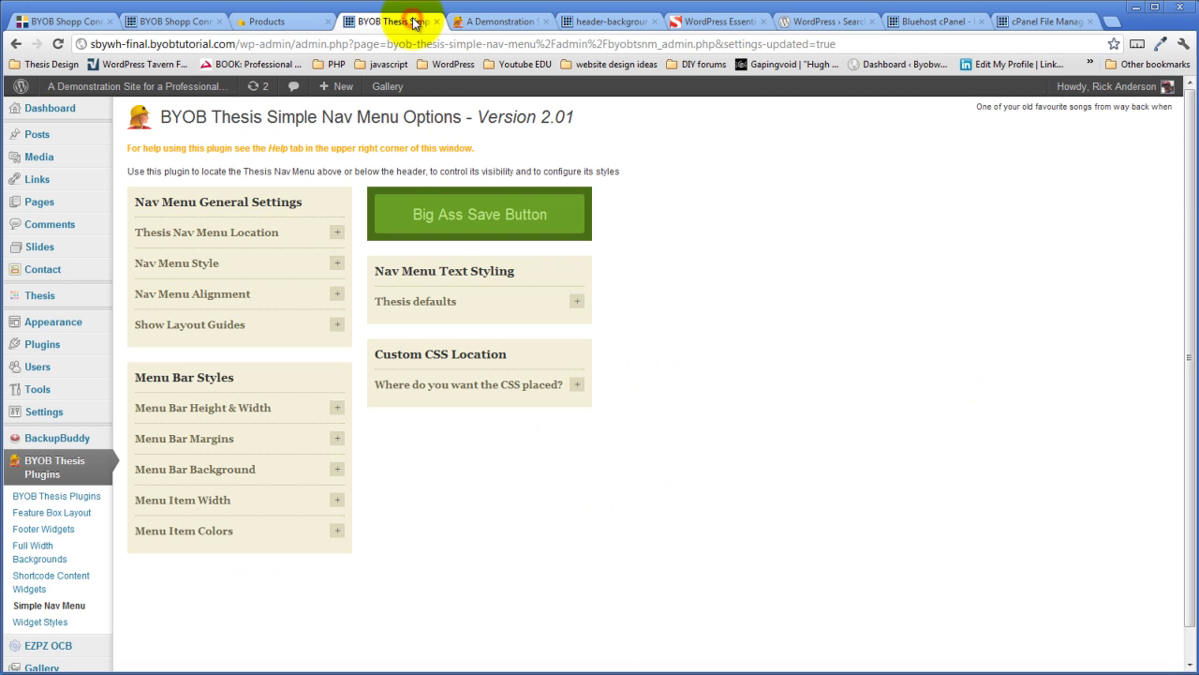
mouse_move(98, 319)
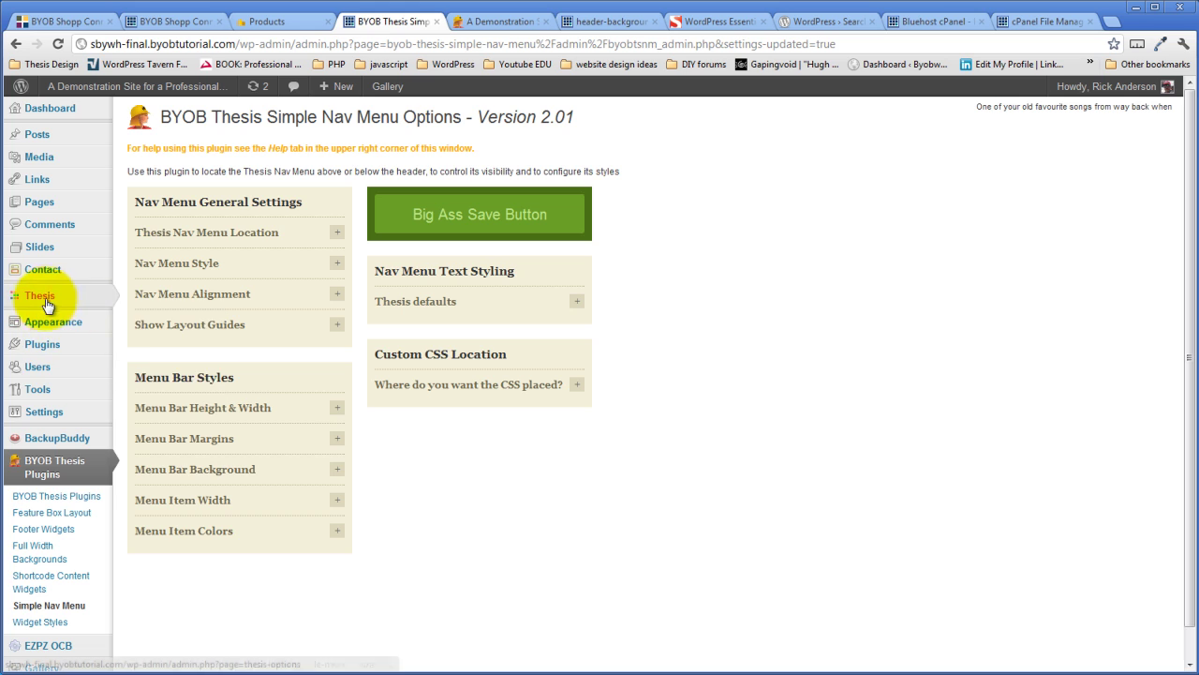
mouse_move(47, 298)
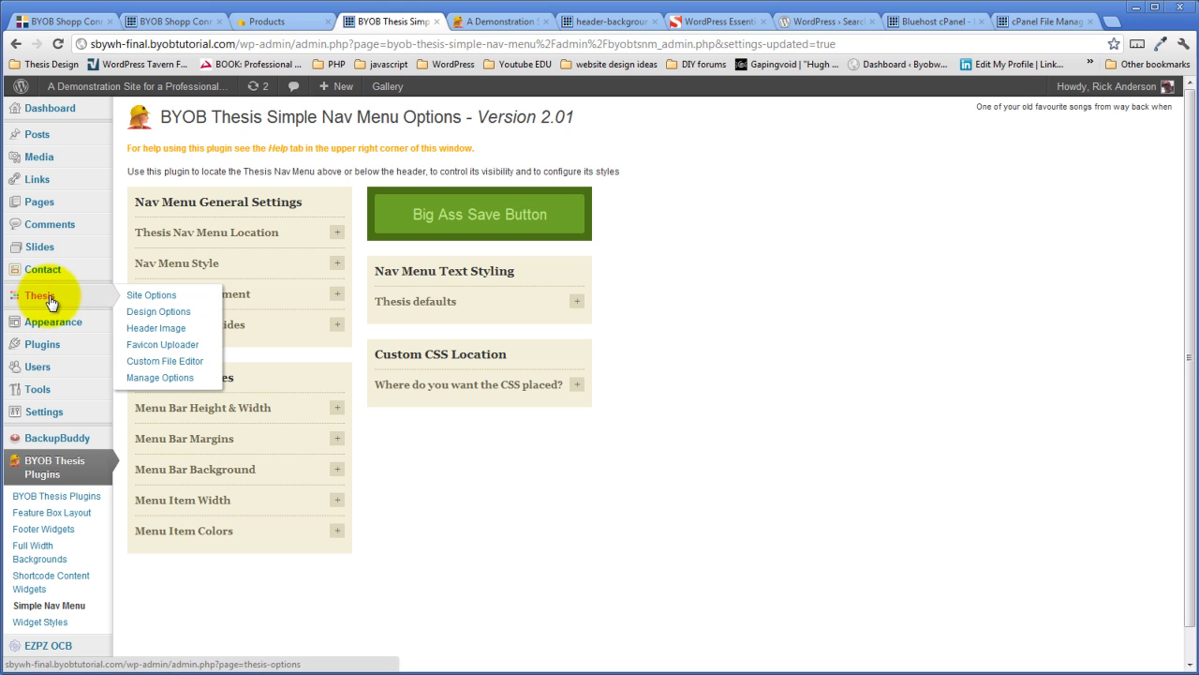
click(161, 377)
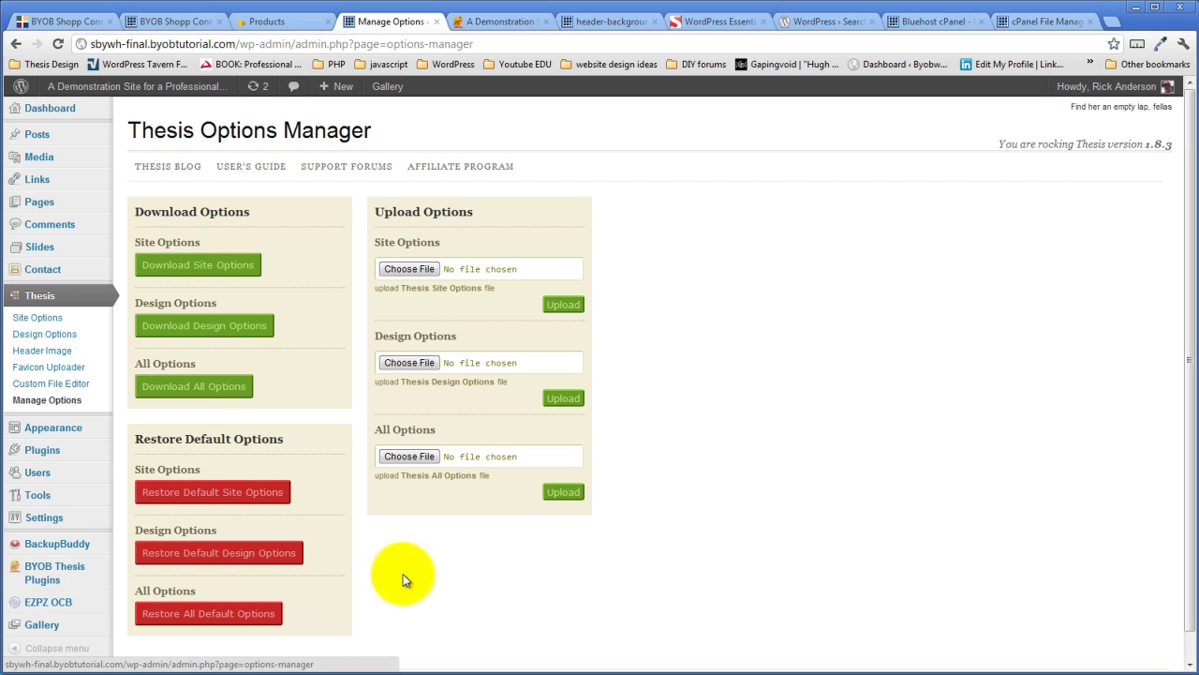
click(196, 388)
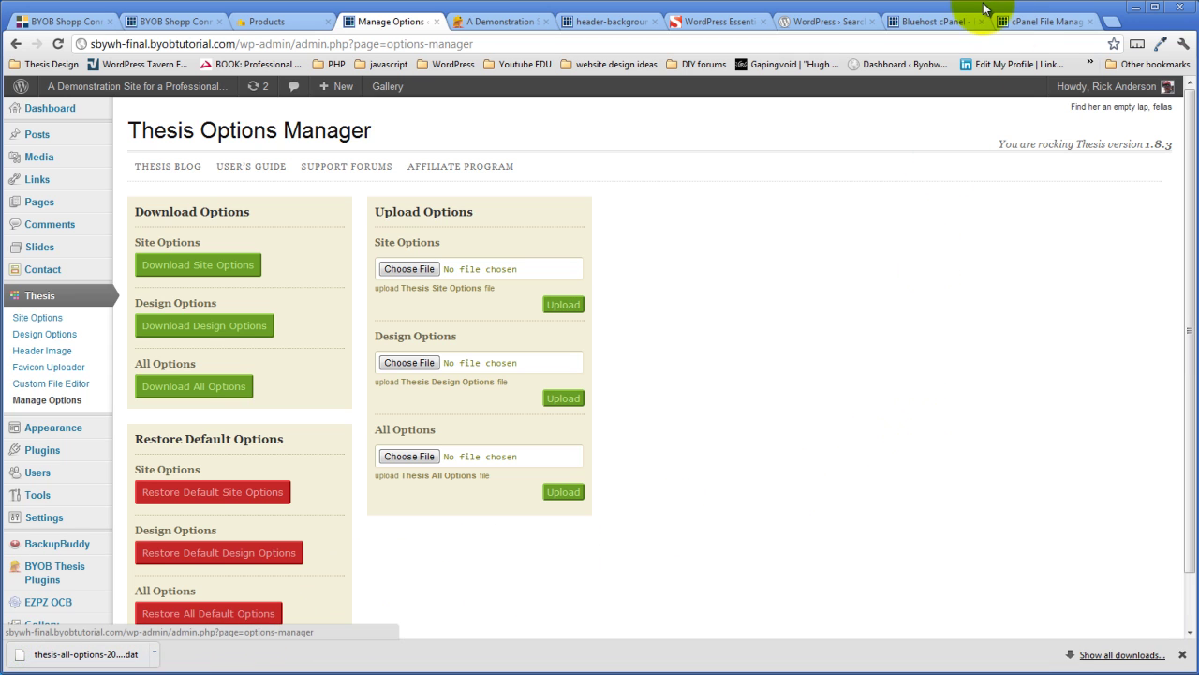
- Launch phpMyAdmin from the Databases section of Bluehost cPanel
click(937, 19)
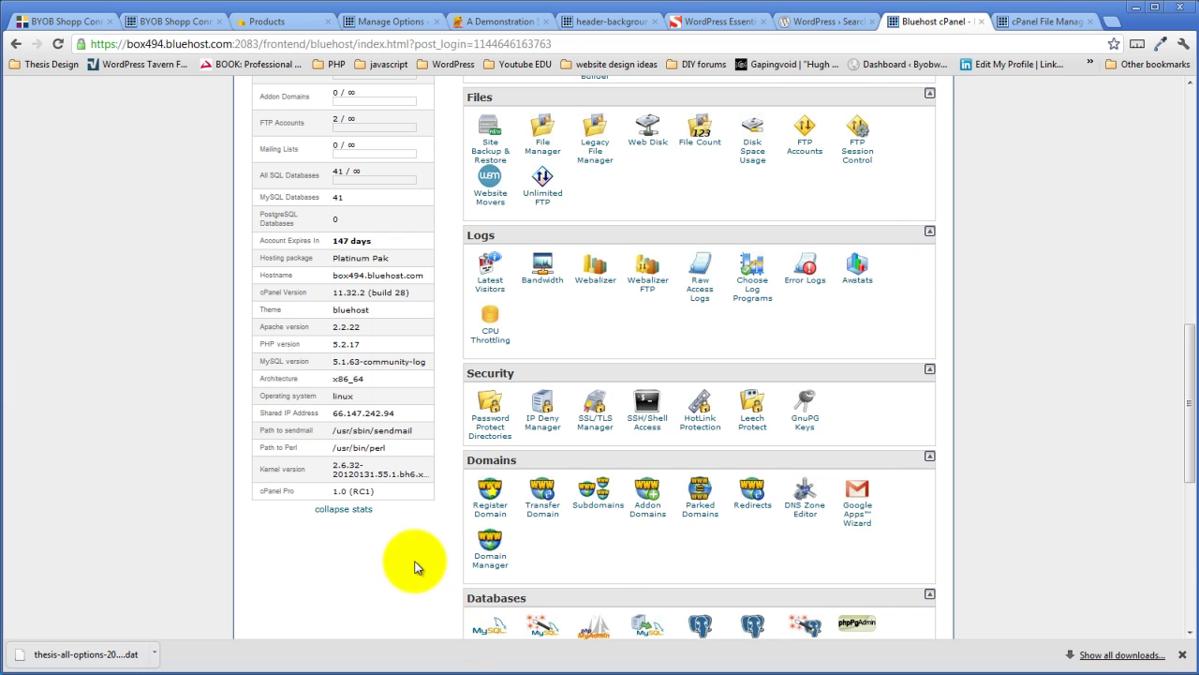
scroll(417, 567, down, 3)
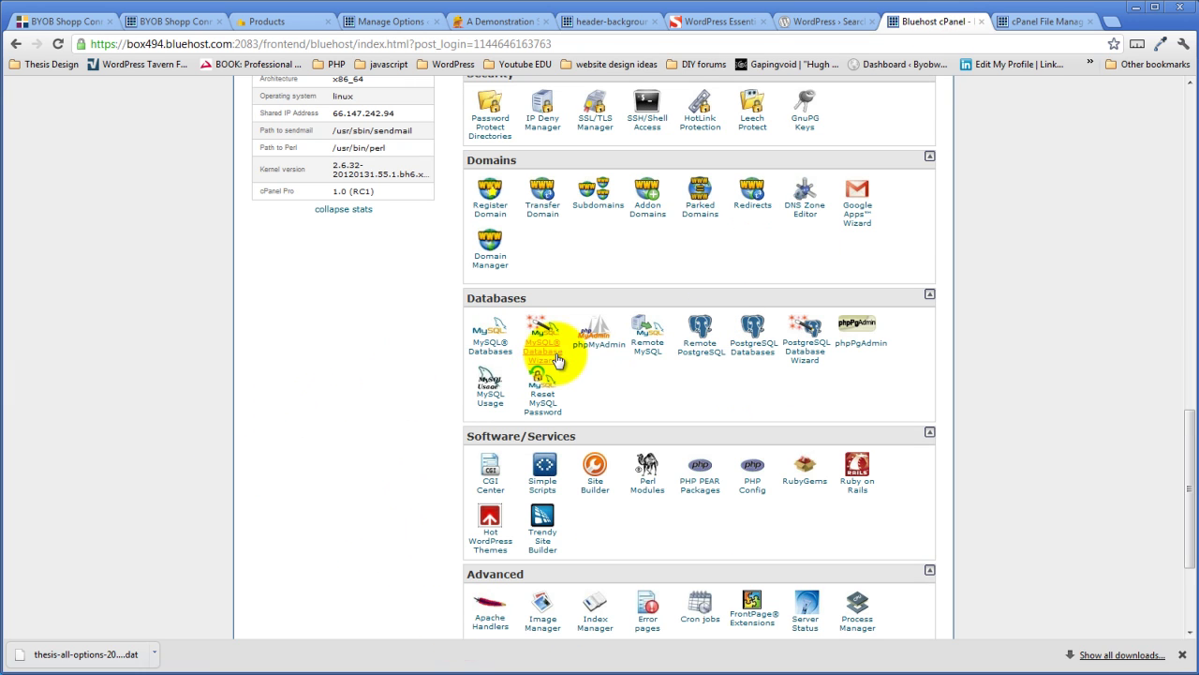
click(599, 344)
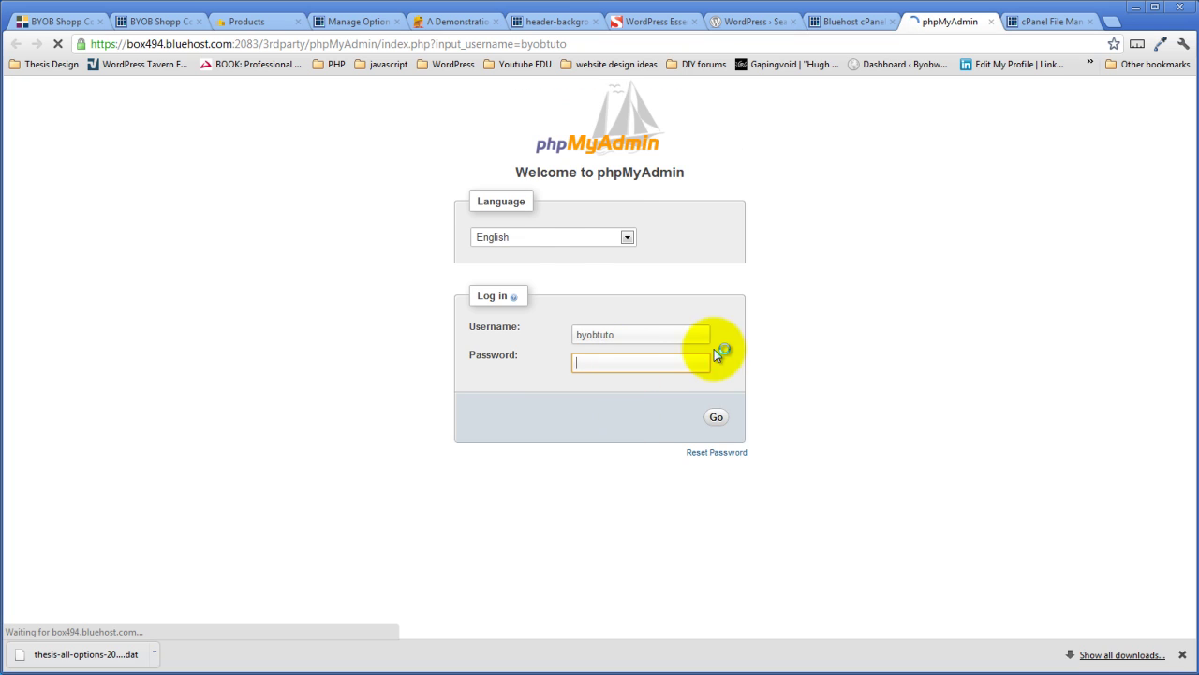
- Log into phpMyAdmin with the account password, correcting a mistyped entry
click(603, 364)
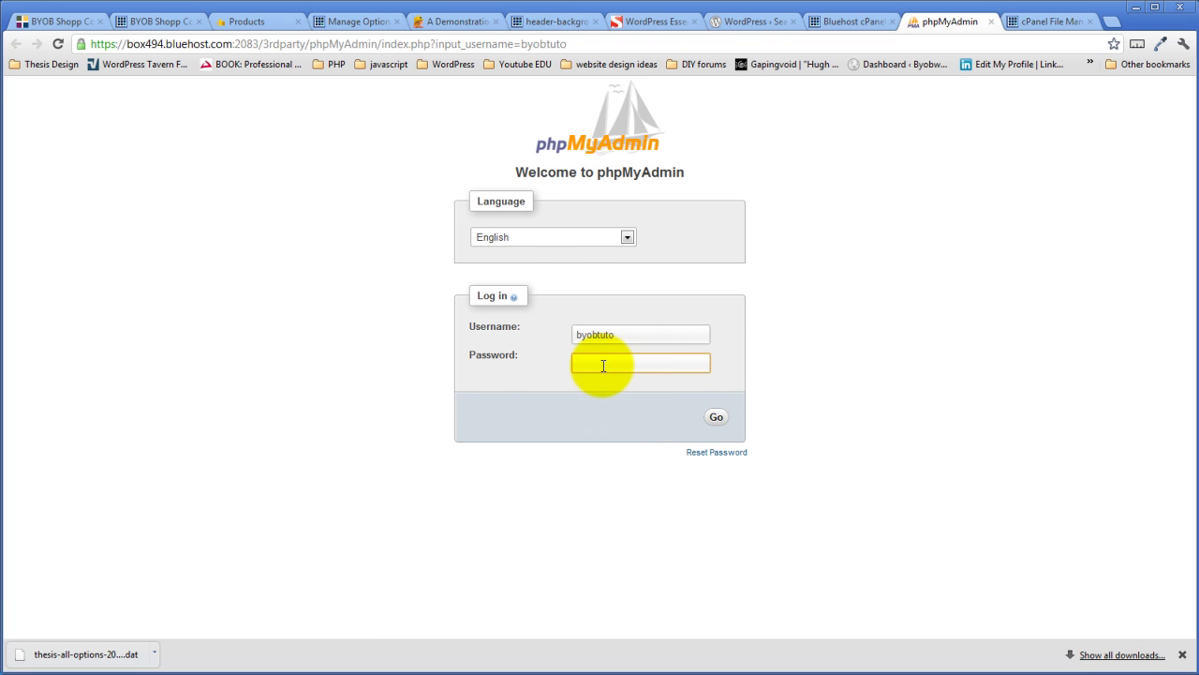
text(•••••••)
key(BackSpace)
key(BackSpace)
key(BackSpace)
key(BackSpace)
key(BackSpace)
text(••••••)
key(Return)
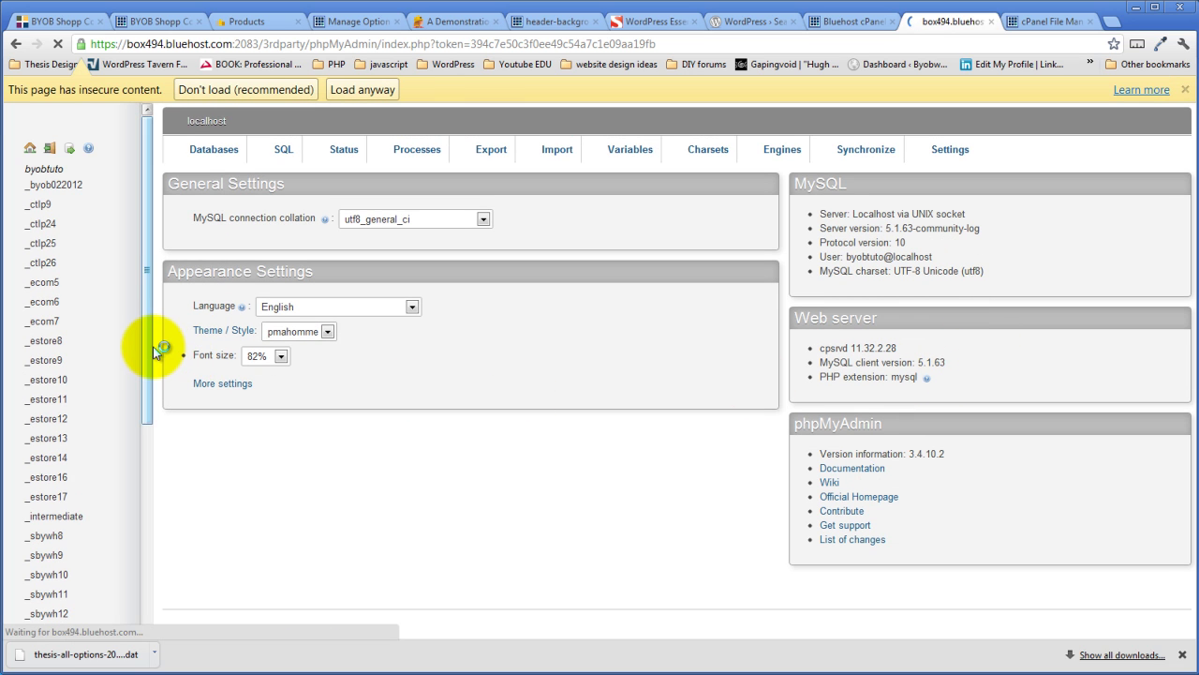
- Look through the database list in the left pane, then go back to Bluehost cPanel
drag(147, 343, 137, 472)
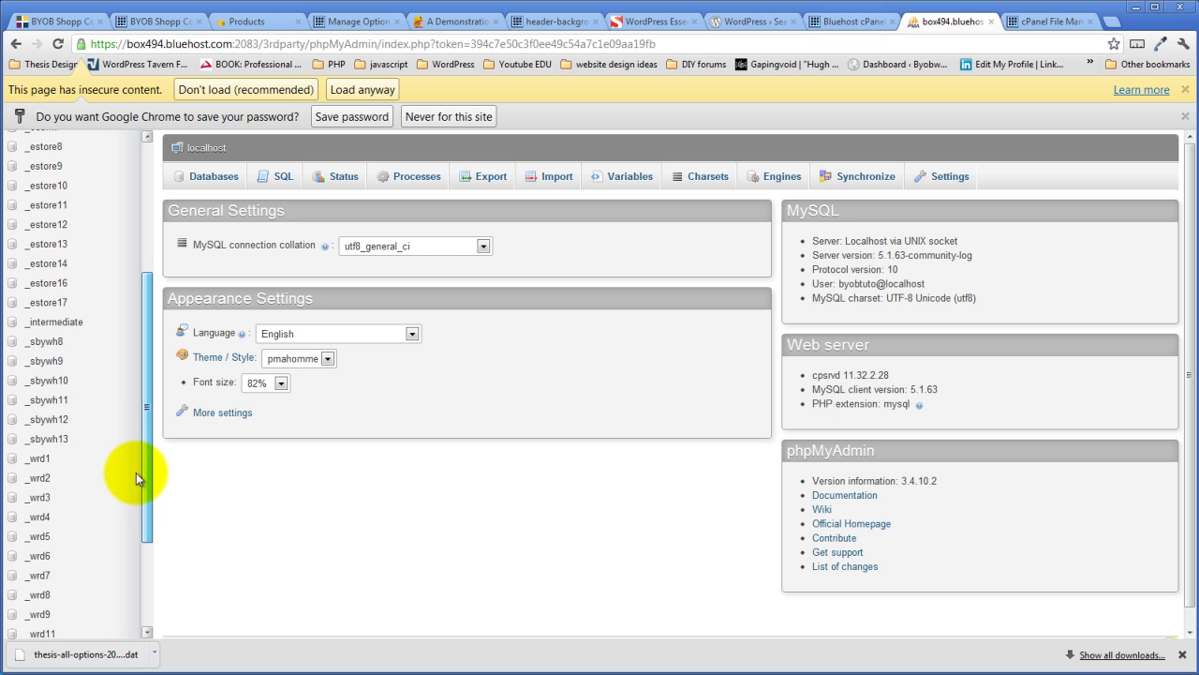
drag(136, 472, 149, 409)
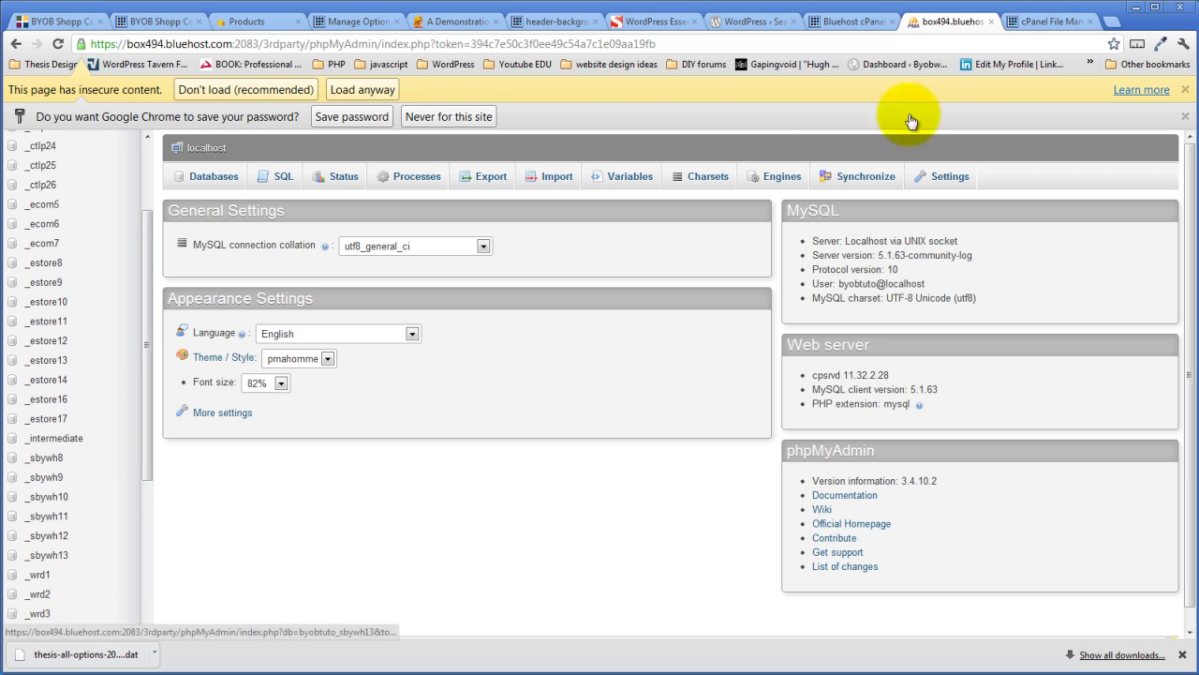
click(848, 20)
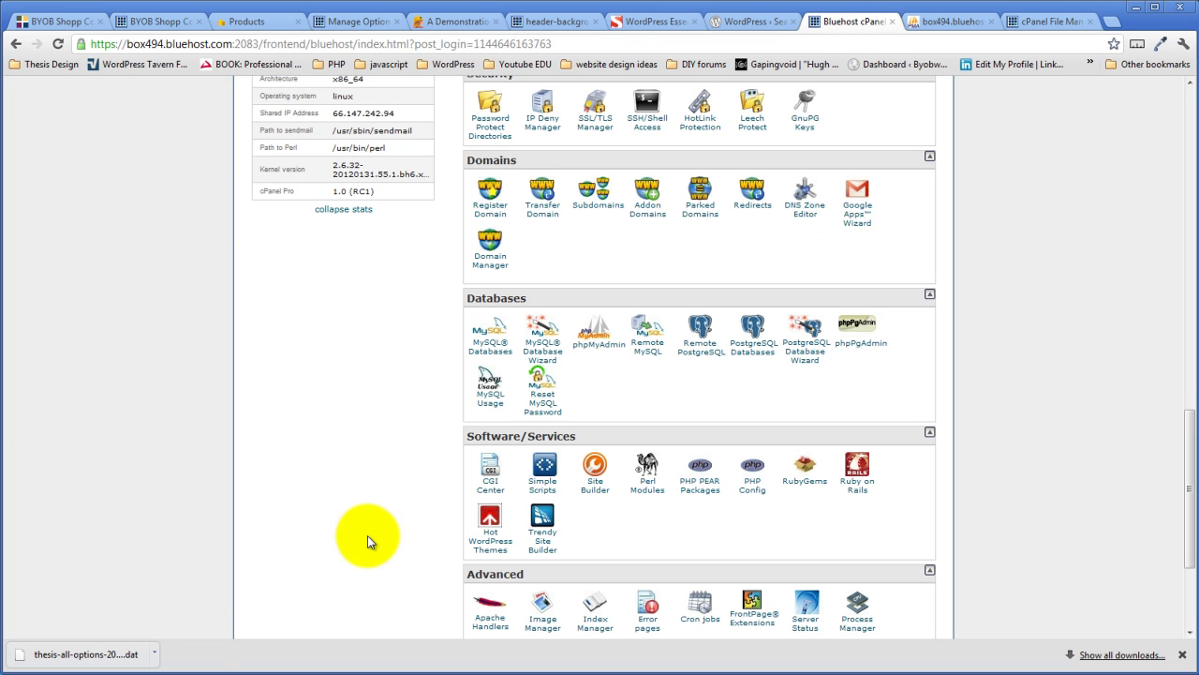
- Download wp-config.php from the sbywh-final folder in File Manager
scroll(394, 525, up, 4)
scroll(391, 531, down, 3)
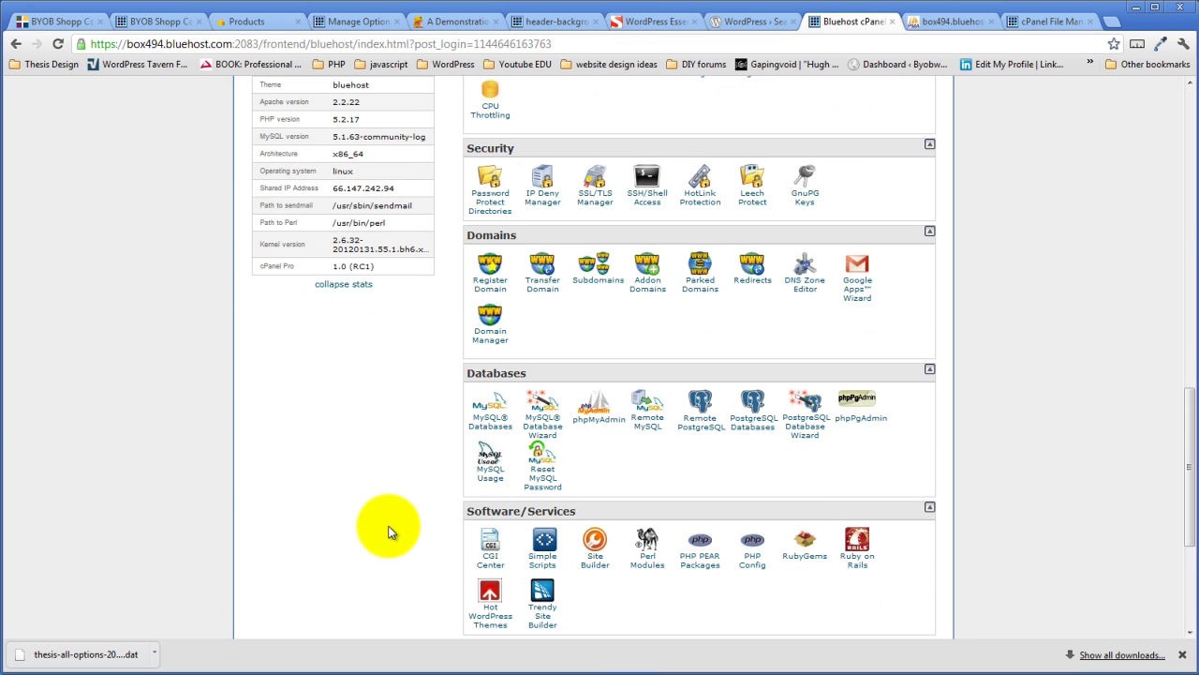
click(1051, 20)
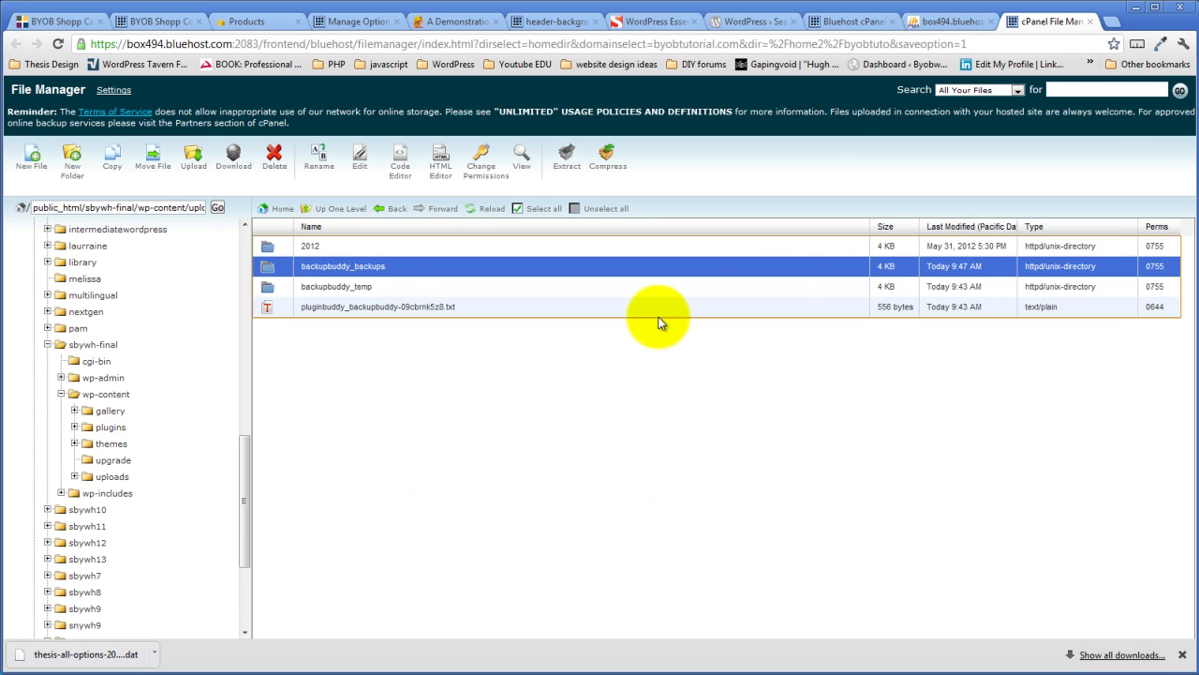
click(93, 345)
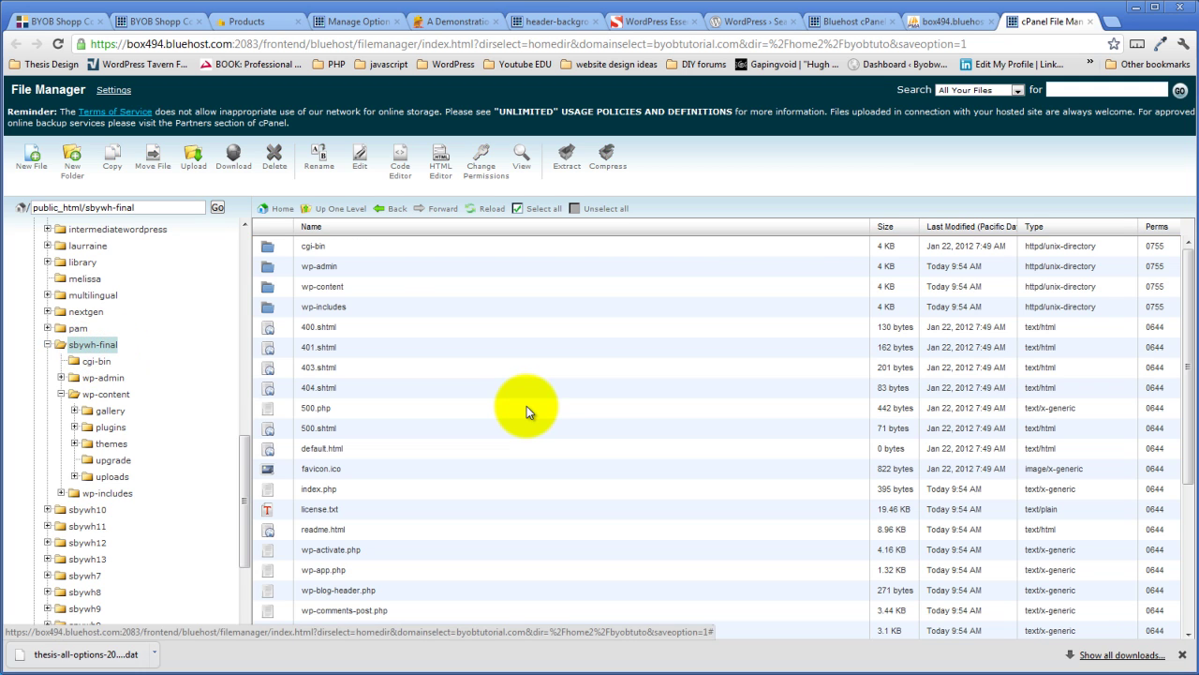
scroll(383, 401, down, 3)
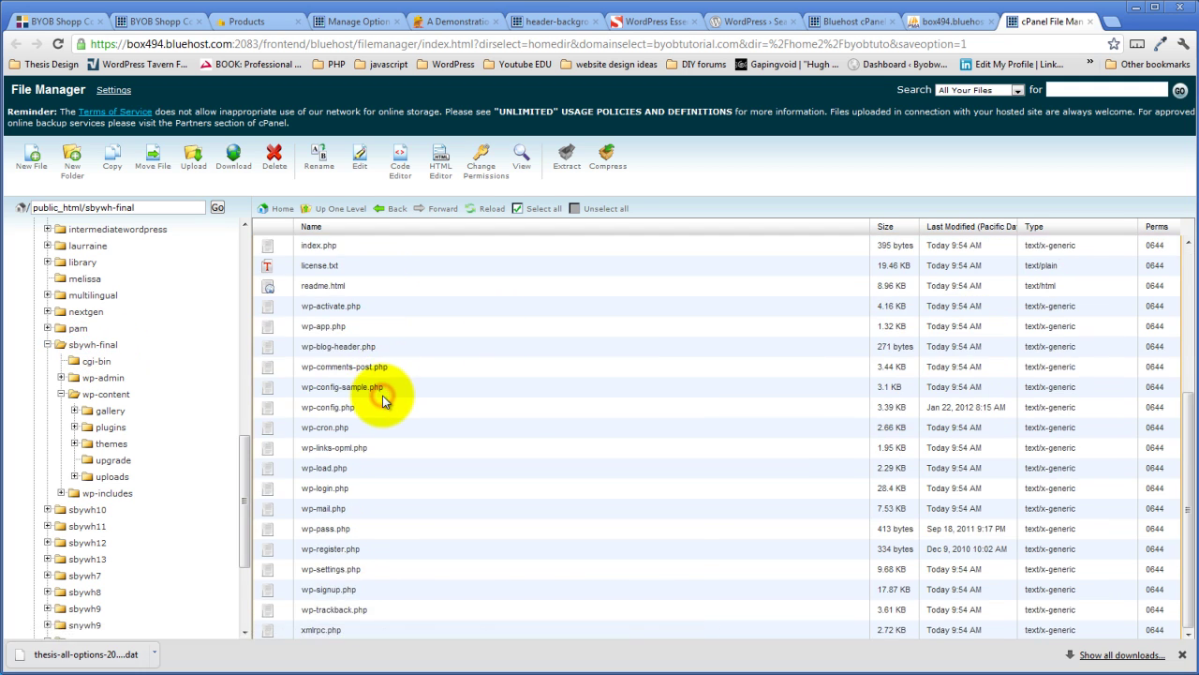
double_click(270, 406)
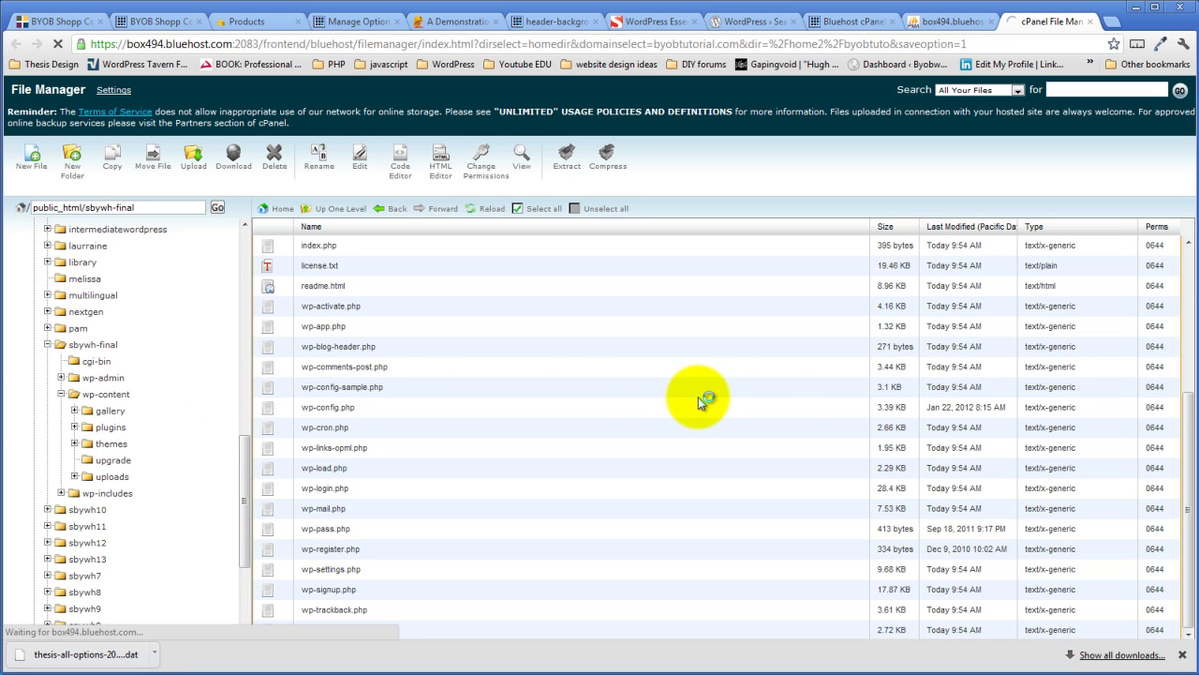
- View wp-config.php in the editor to confirm the database is byobtuto_wrd45, then close it
click(267, 407)
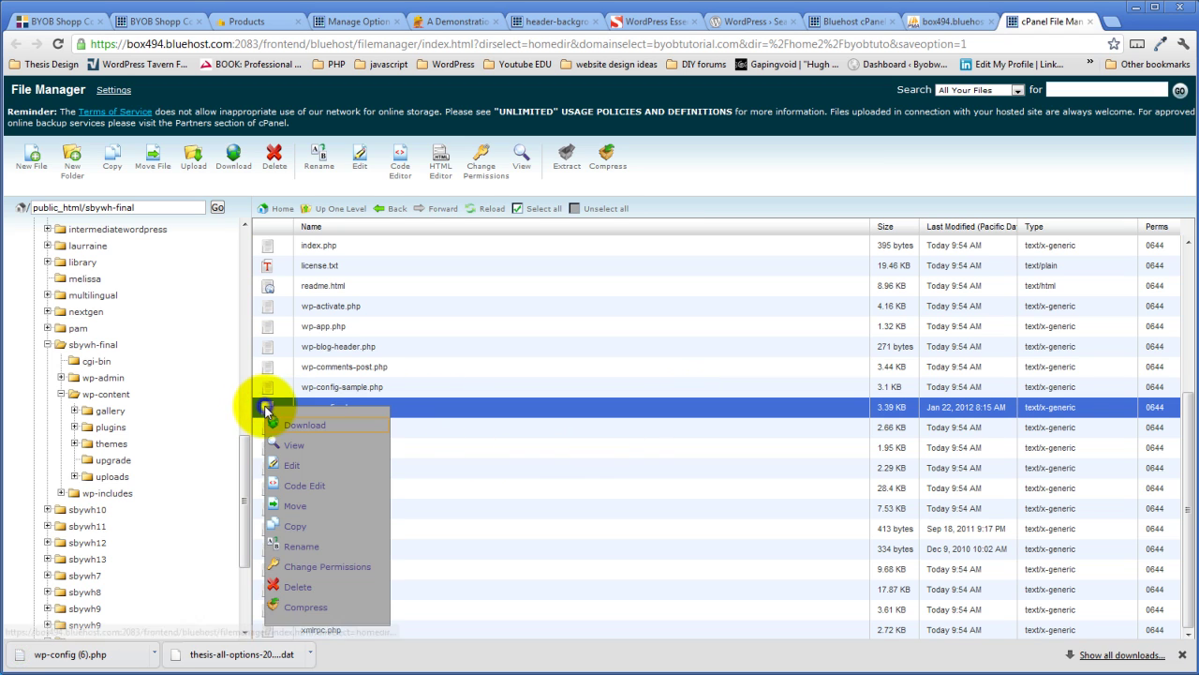
click(298, 467)
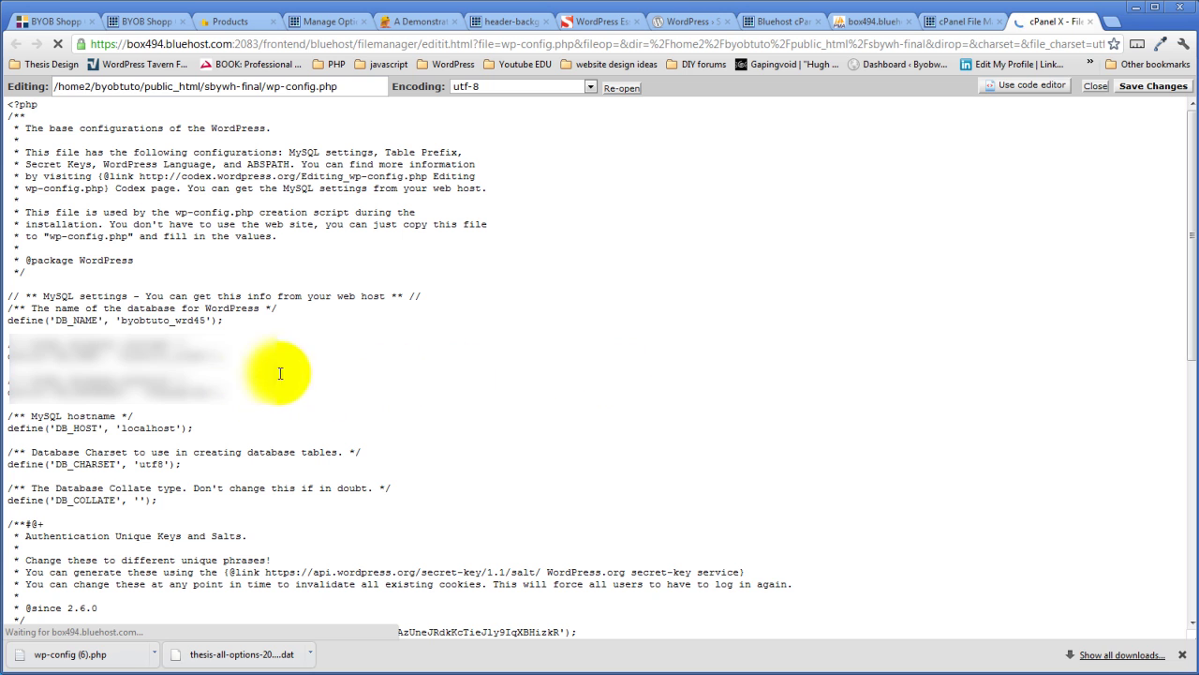
click(1089, 21)
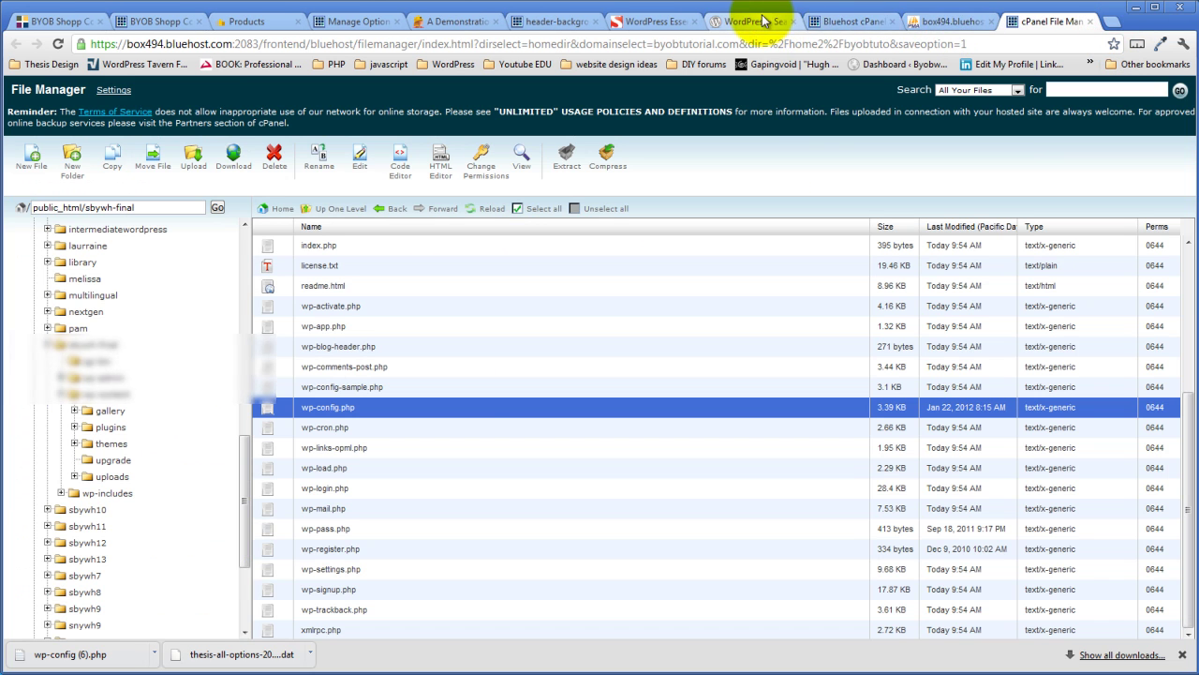
- Open the byobtuto_wrd45 database in phpMyAdmin's left pane
click(855, 26)
click(757, 23)
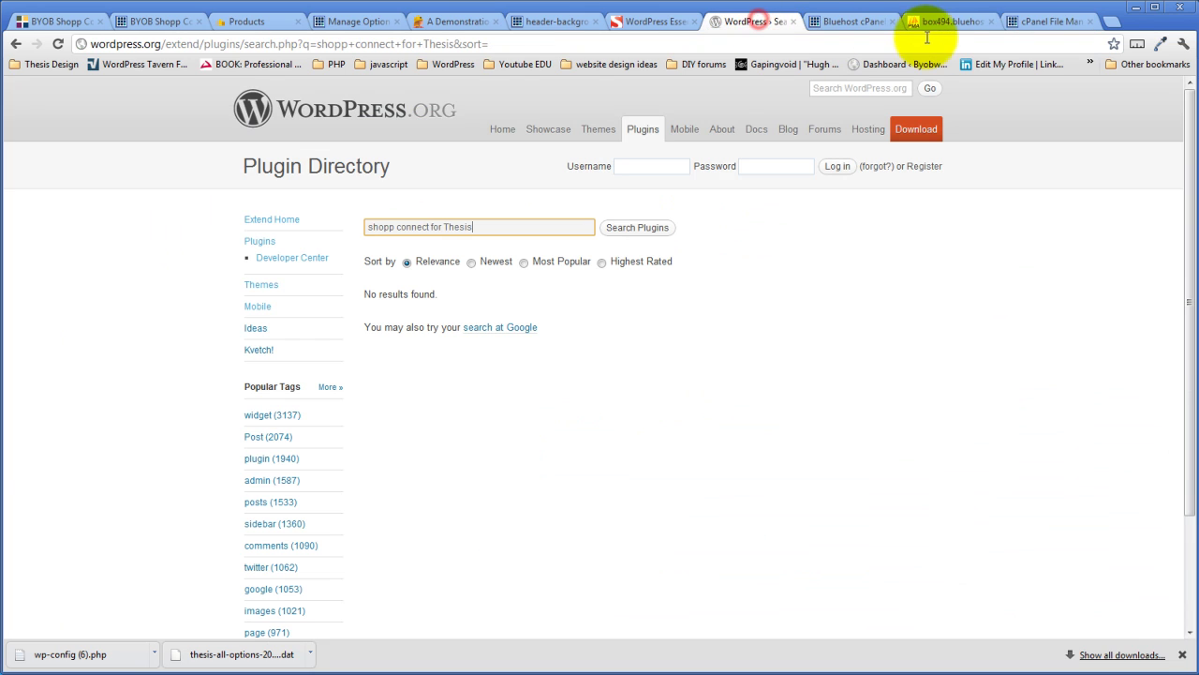
click(956, 22)
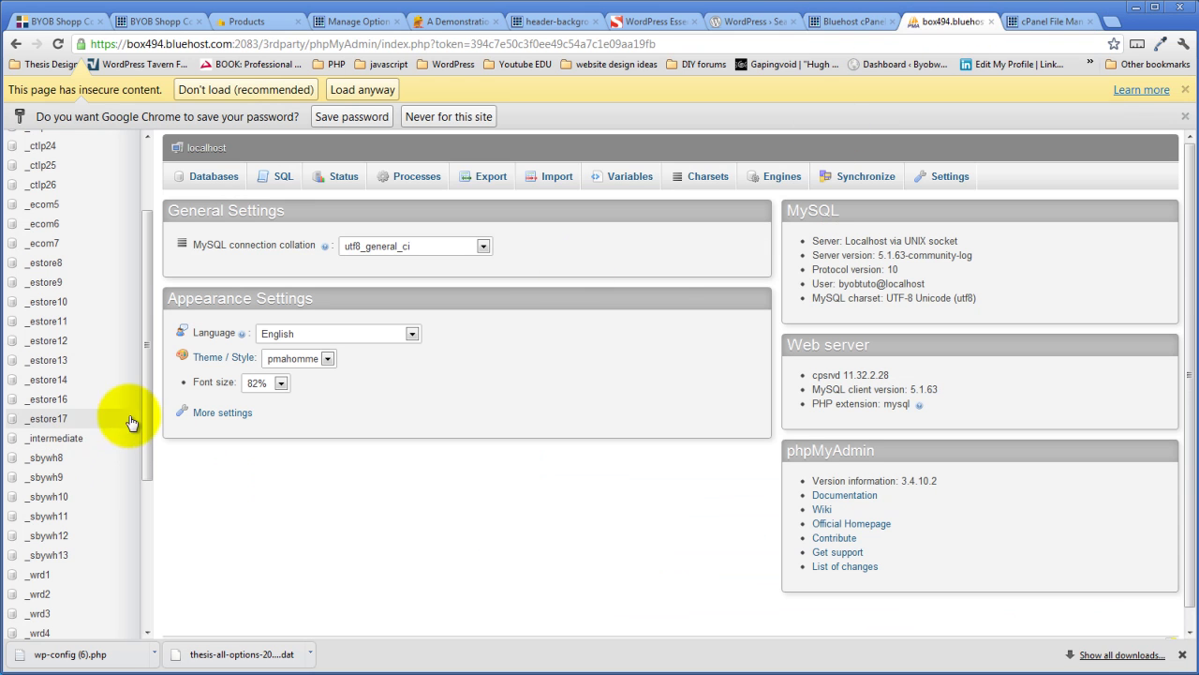
drag(146, 397, 134, 594)
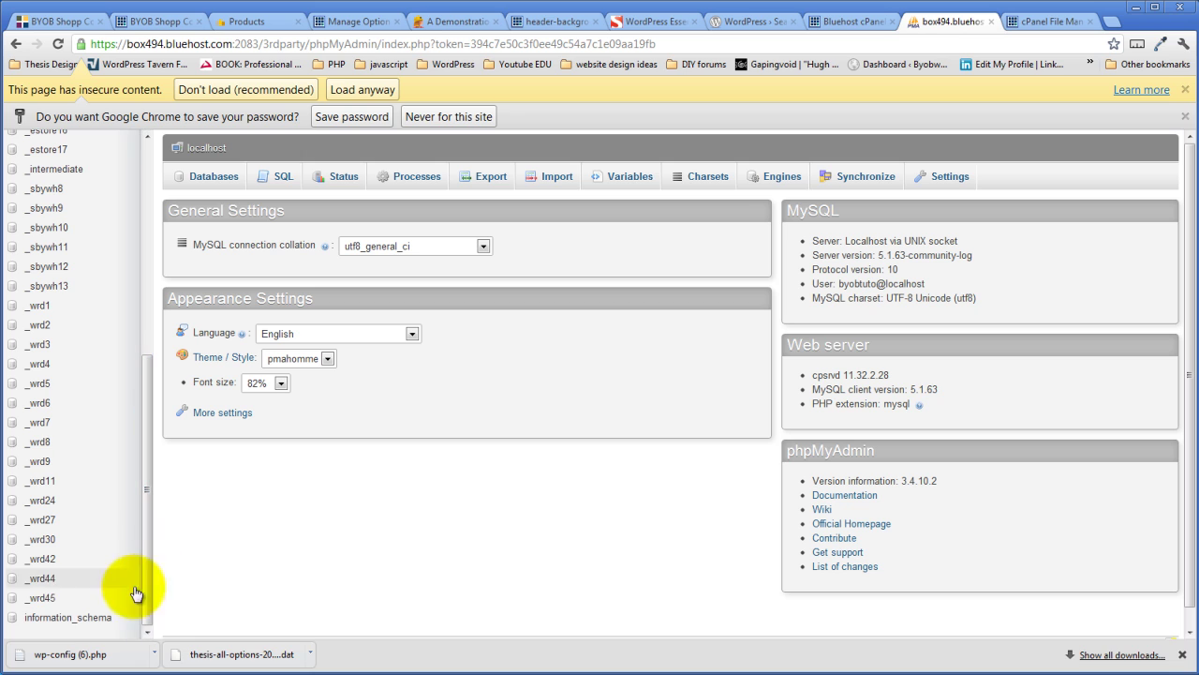
click(33, 599)
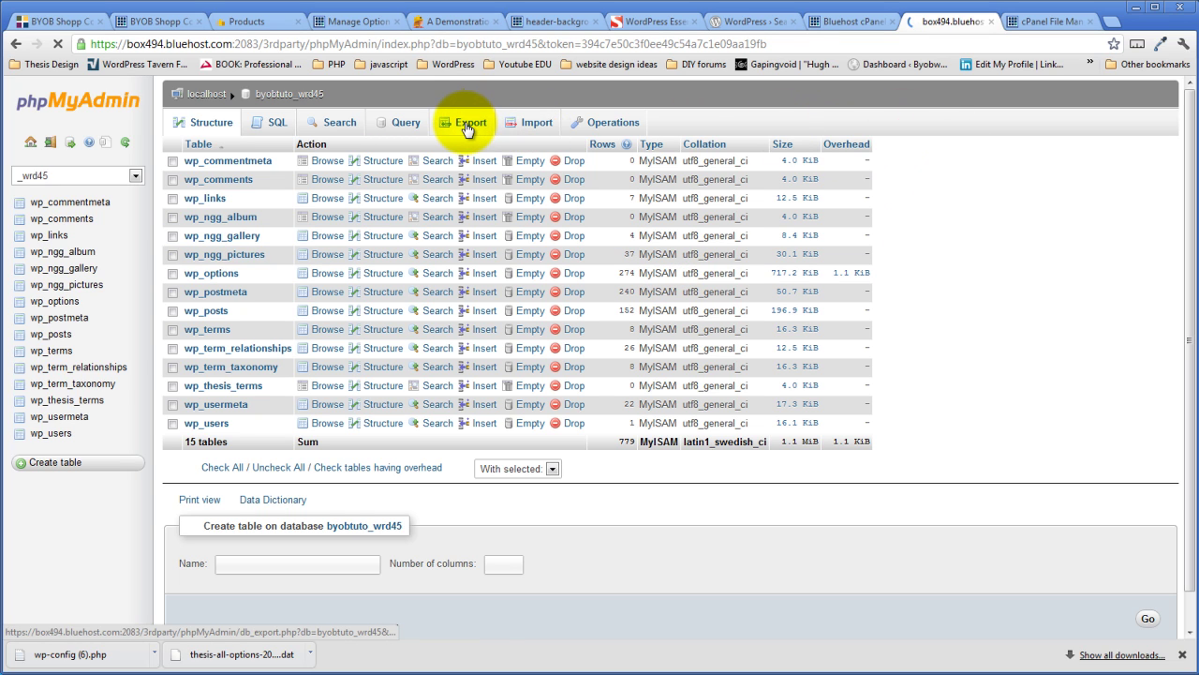
- Export all 15 tables as a quick SQL dump, downloading byobtuto_wrd45.sql
click(222, 469)
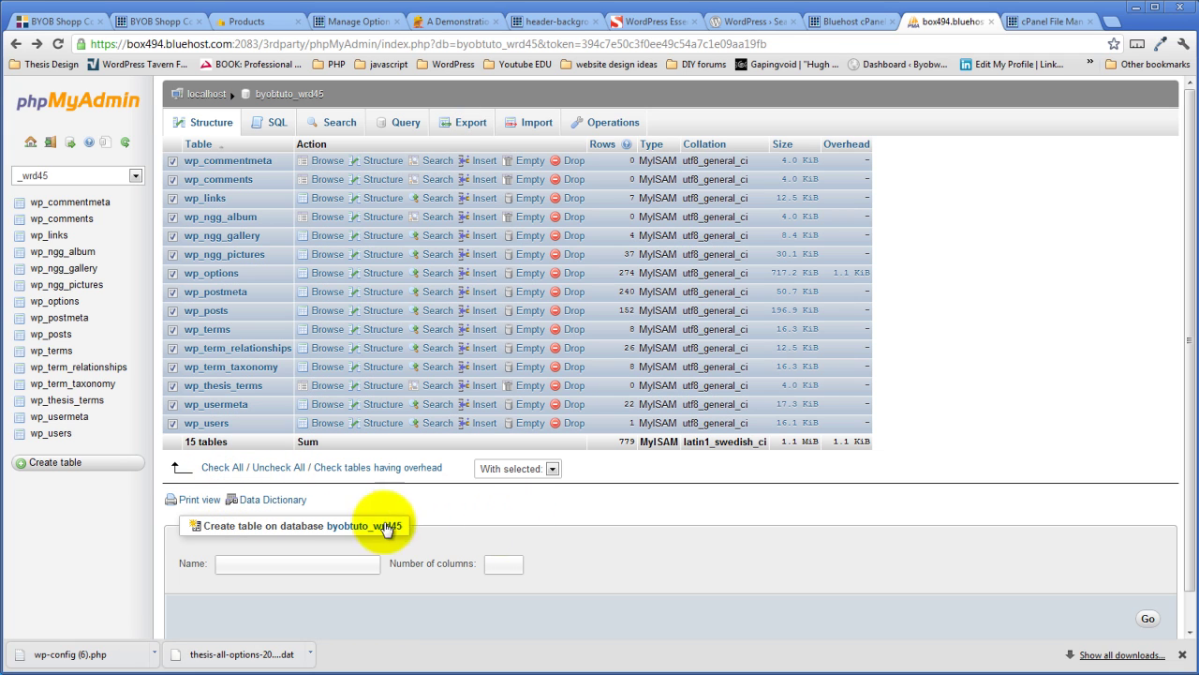
click(551, 469)
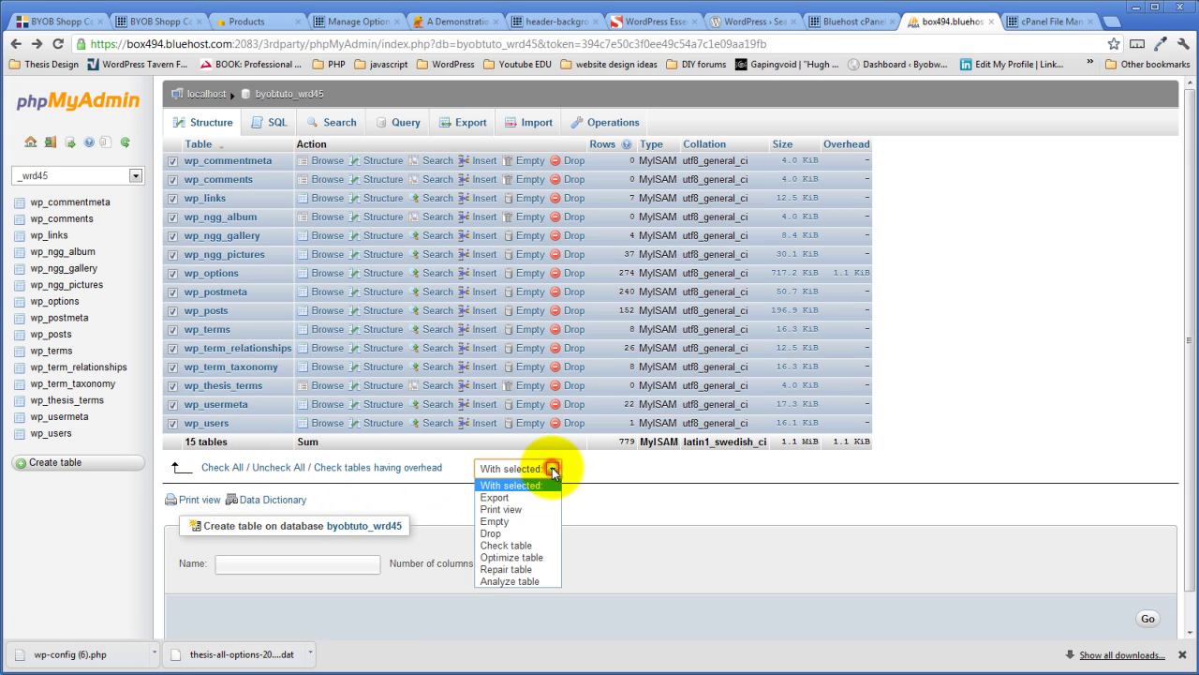
click(531, 497)
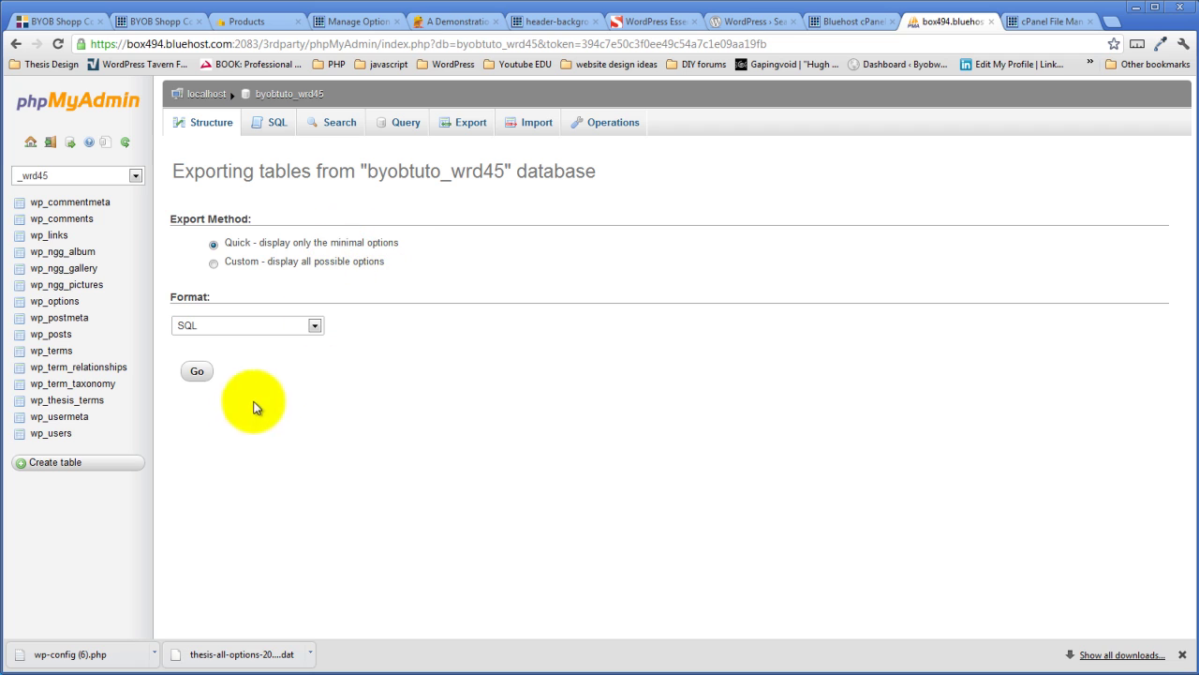
click(197, 371)
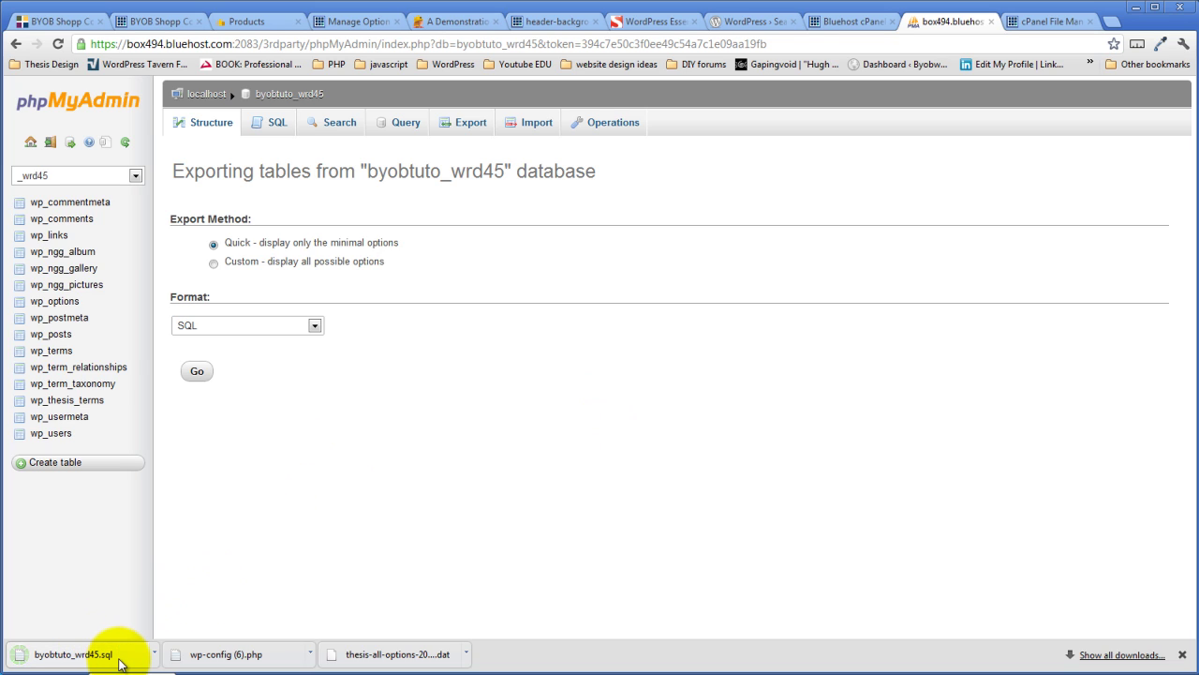
click(154, 653)
click(216, 668)
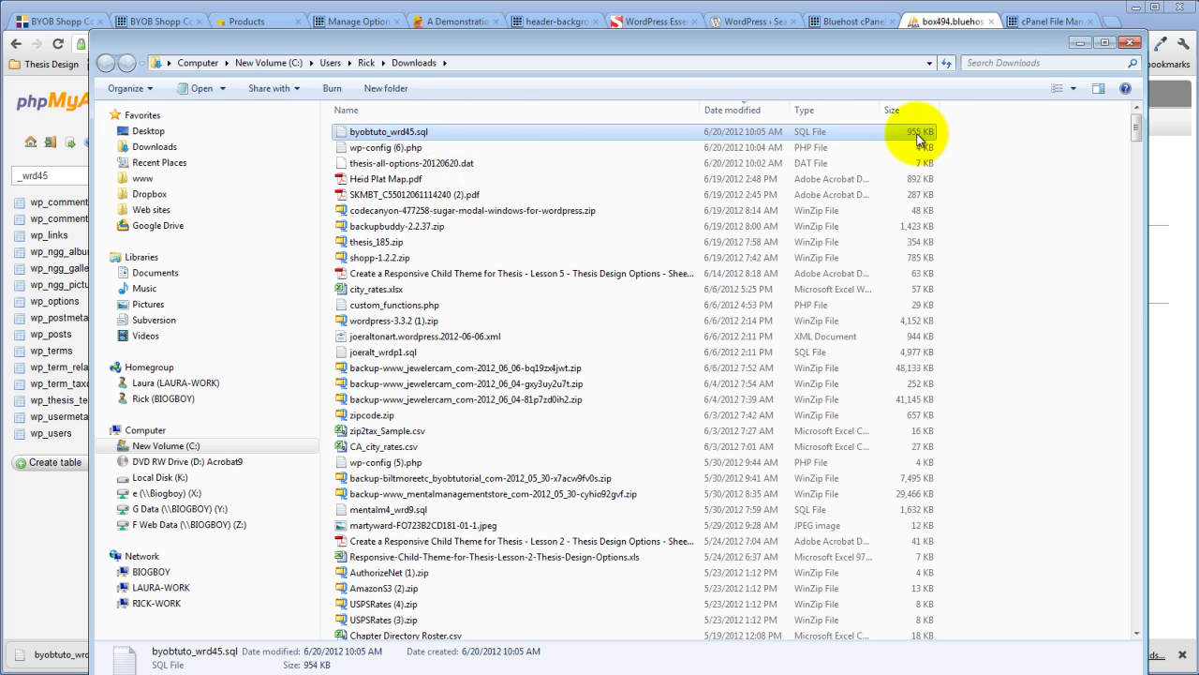
click(1078, 43)
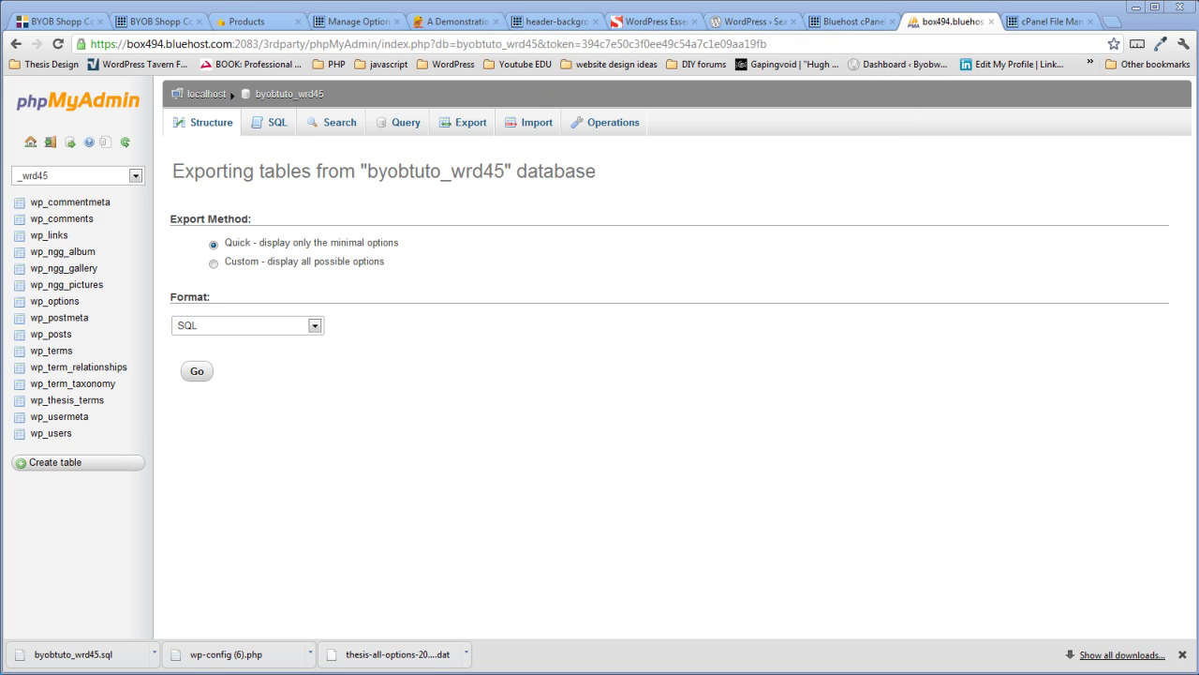
- Launch FileZilla Client from the Windows Start menu's program list
key(super)
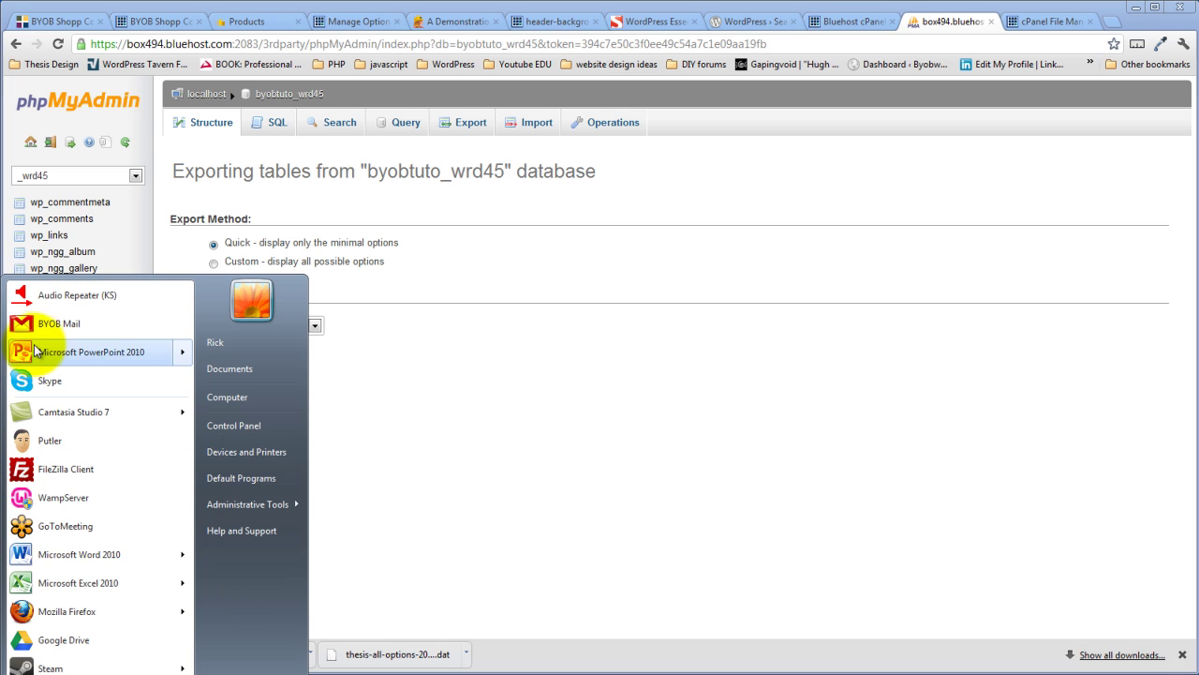
click(64, 469)
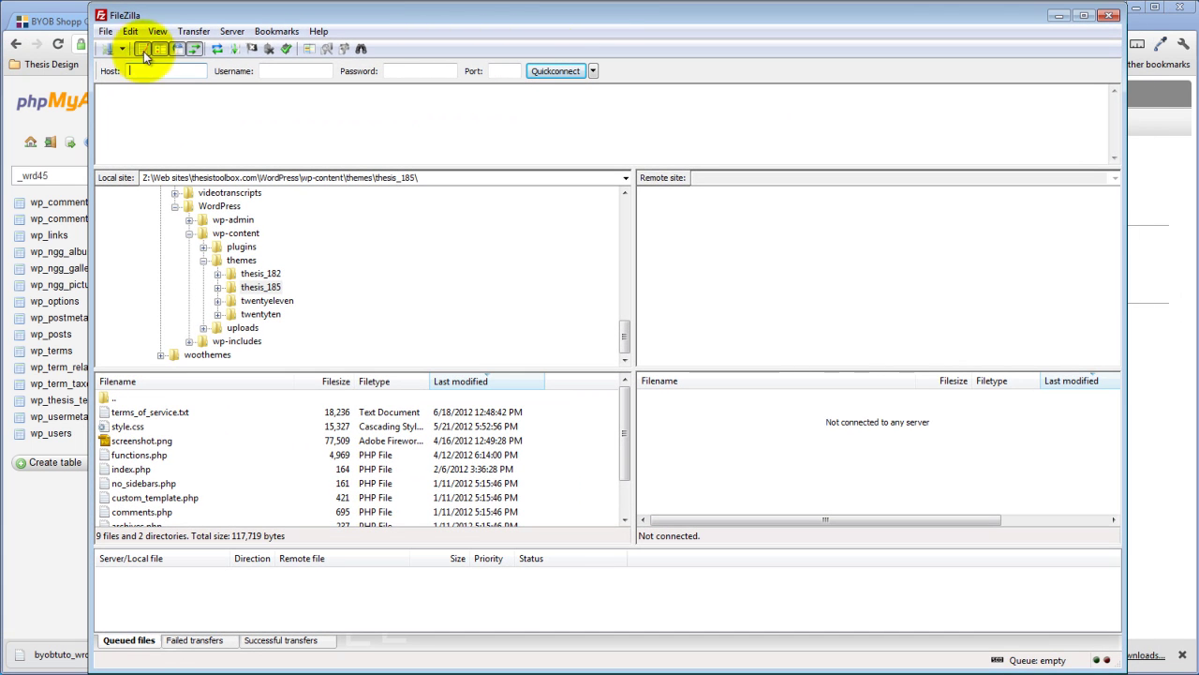
- Connect to the saved site and open wp-content/themes/thesis_183 in both local and remote panes
click(106, 31)
mouse_move(130, 31)
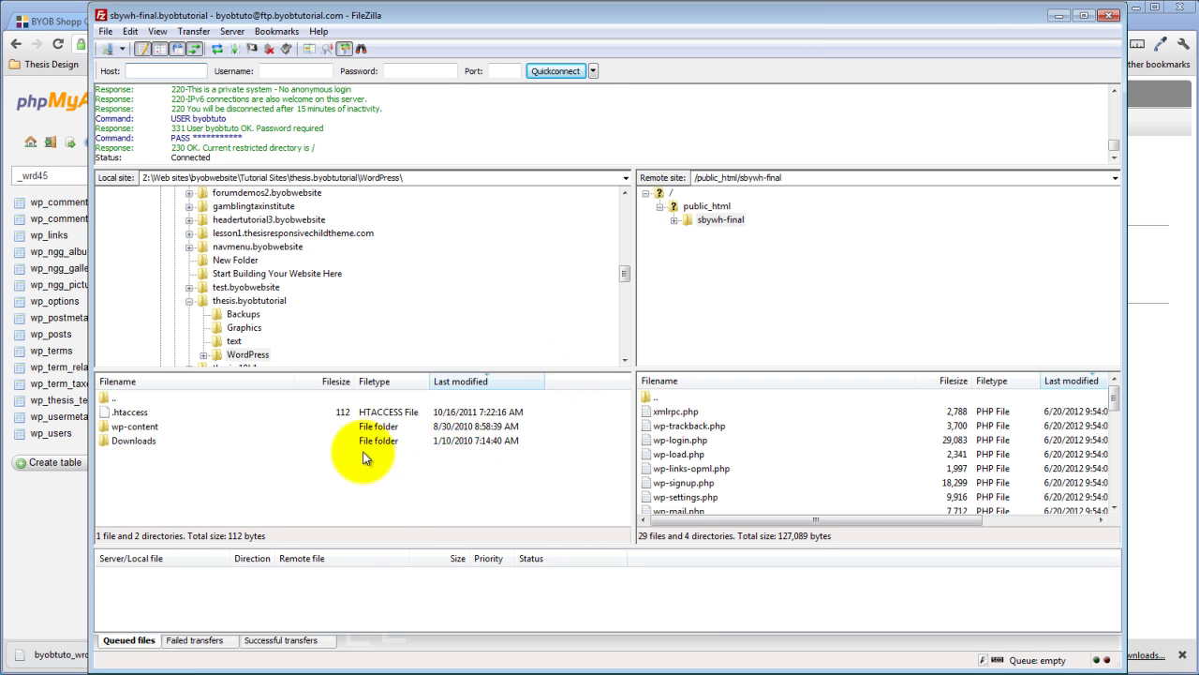
double_click(126, 426)
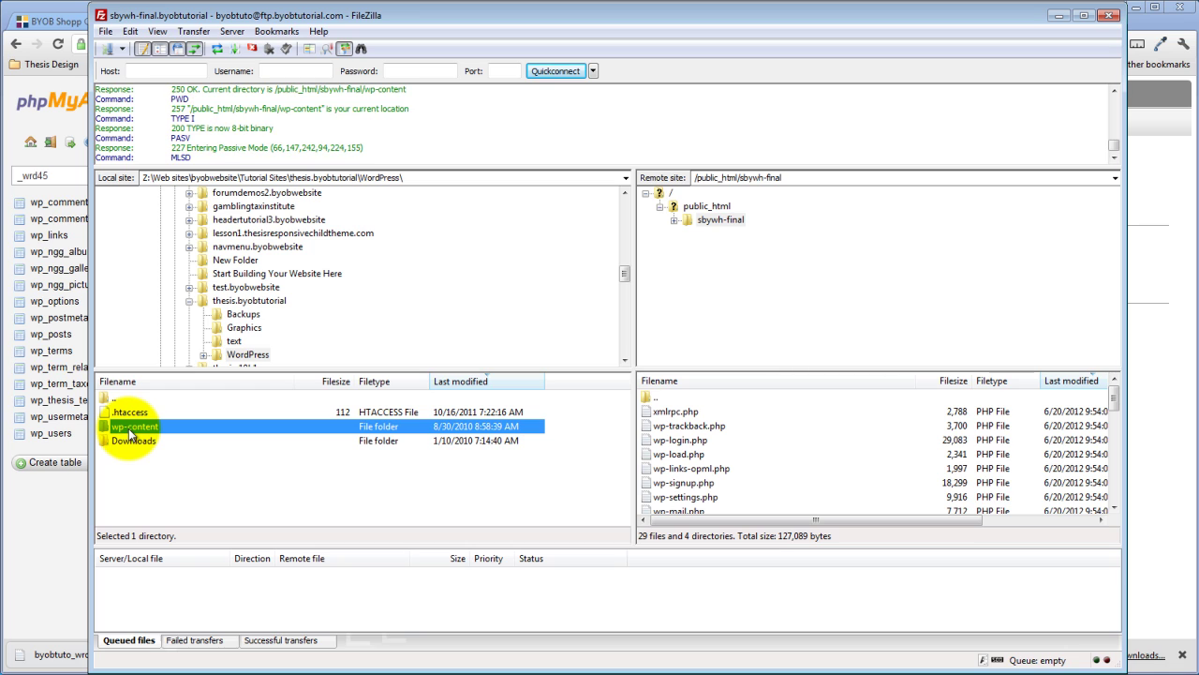
double_click(131, 428)
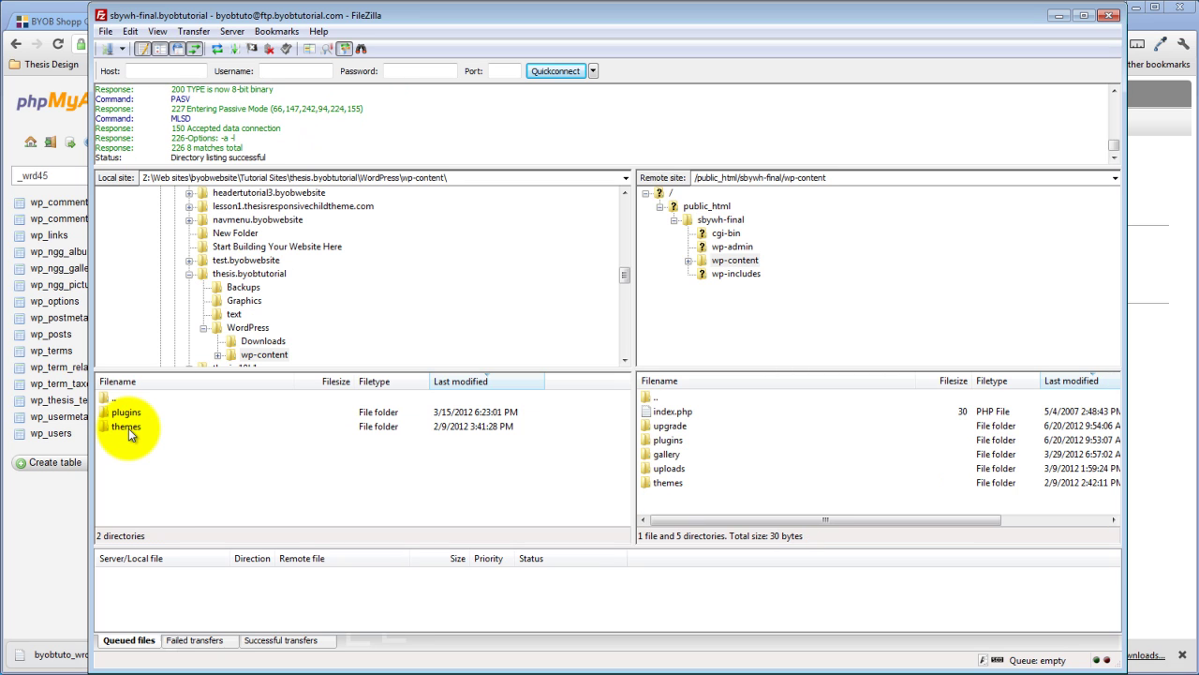
click(132, 427)
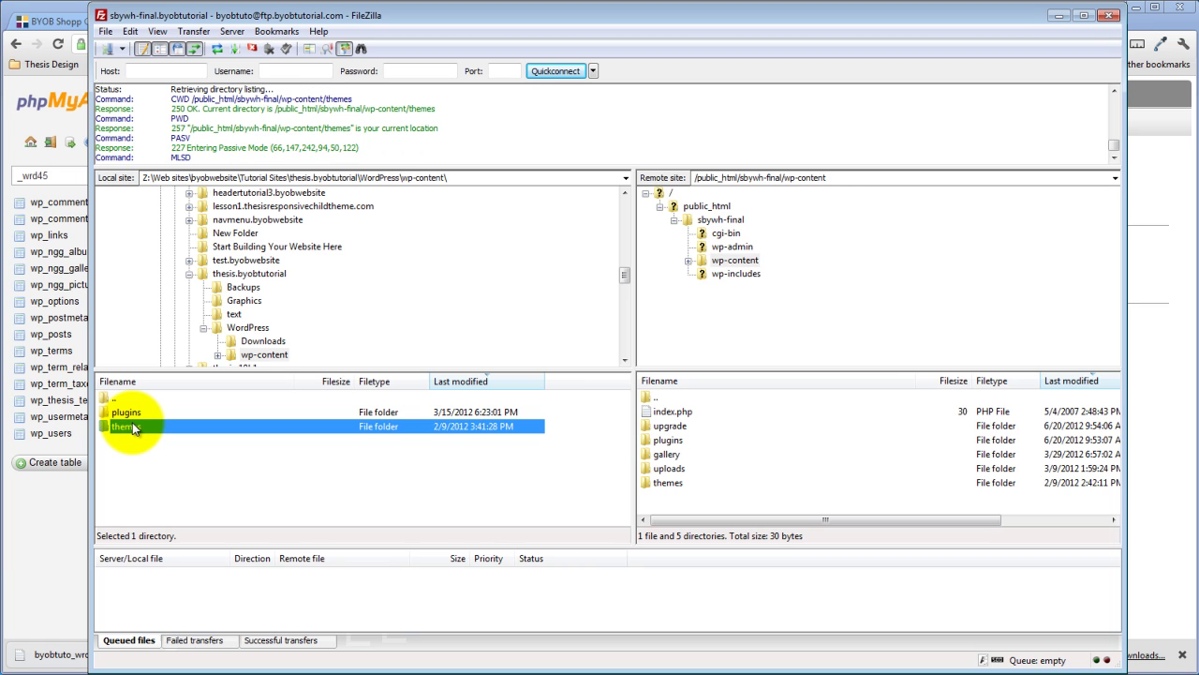
double_click(131, 426)
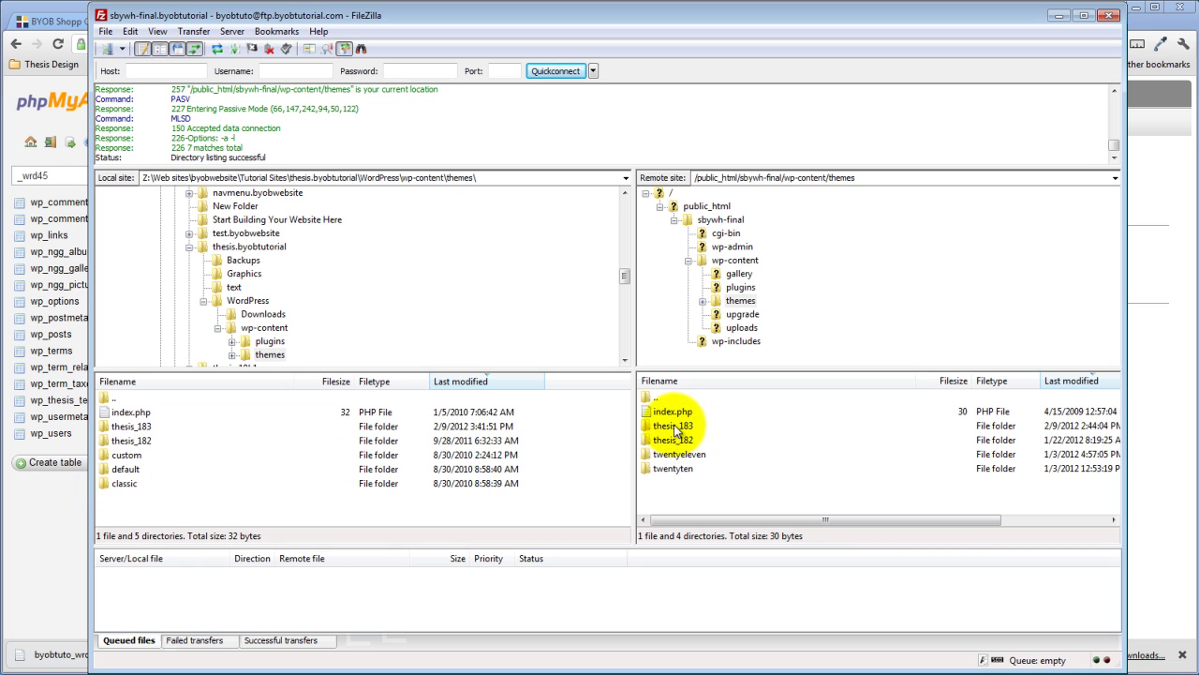
double_click(676, 427)
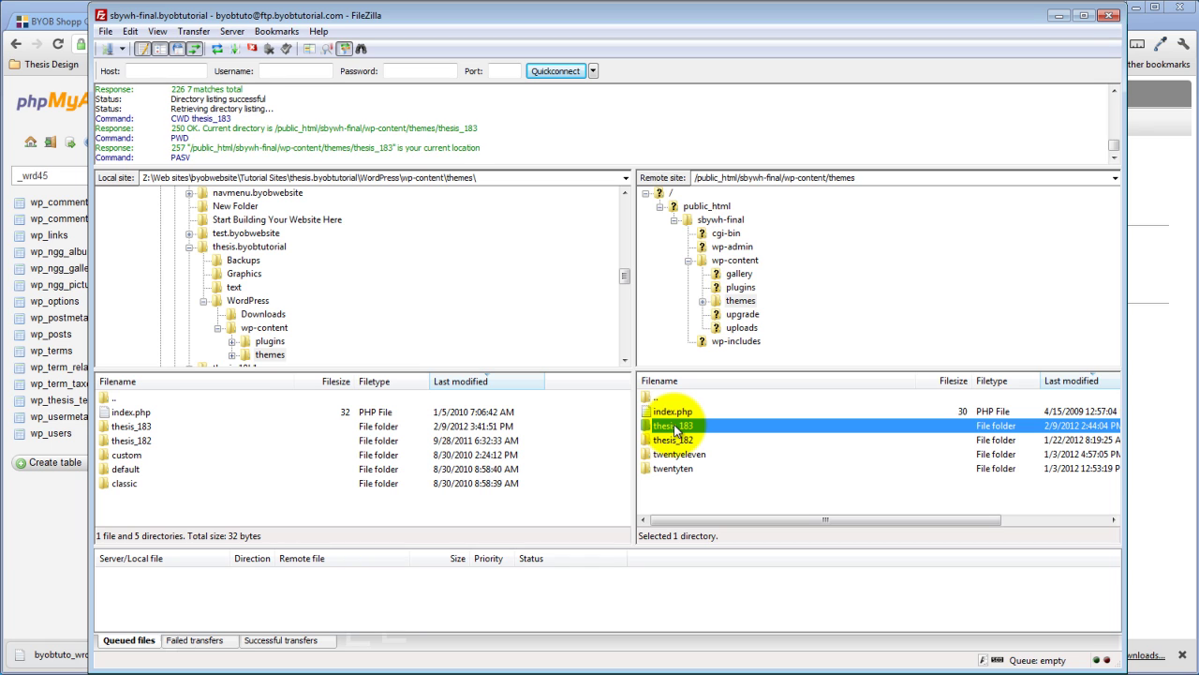
double_click(131, 426)
scroll(767, 429, down, 1)
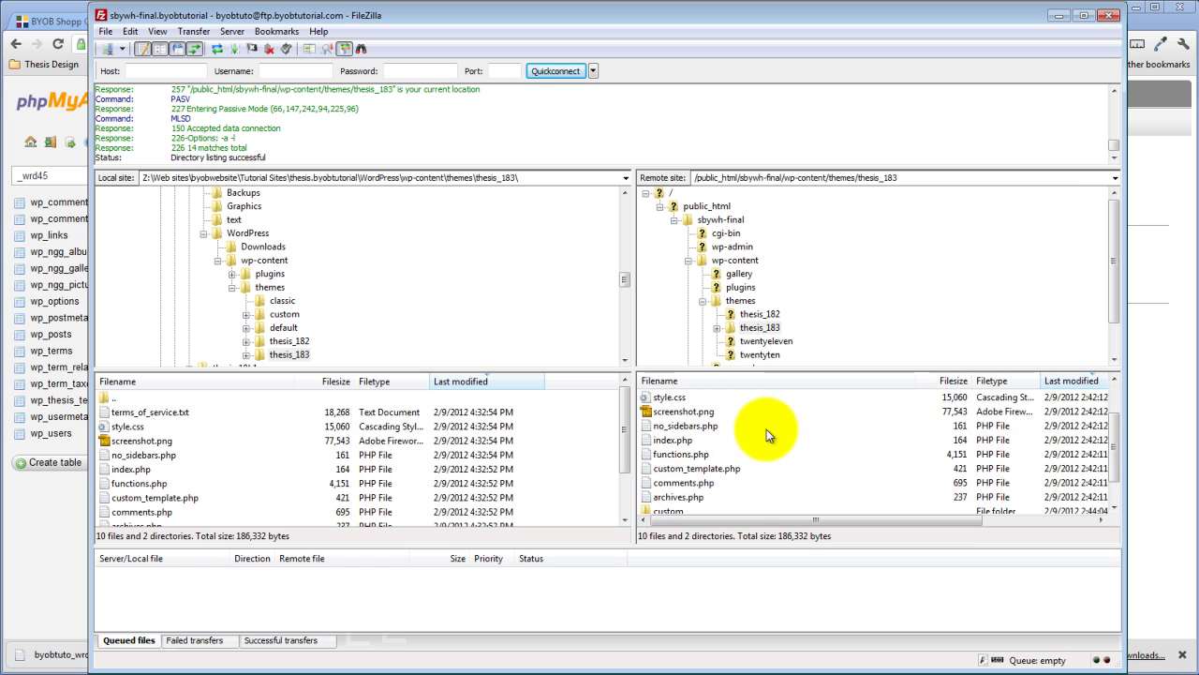
- Download the server's custom folder into the local thesis_183 theme folder
scroll(766, 429, down, 1)
click(666, 482)
right_click(665, 481)
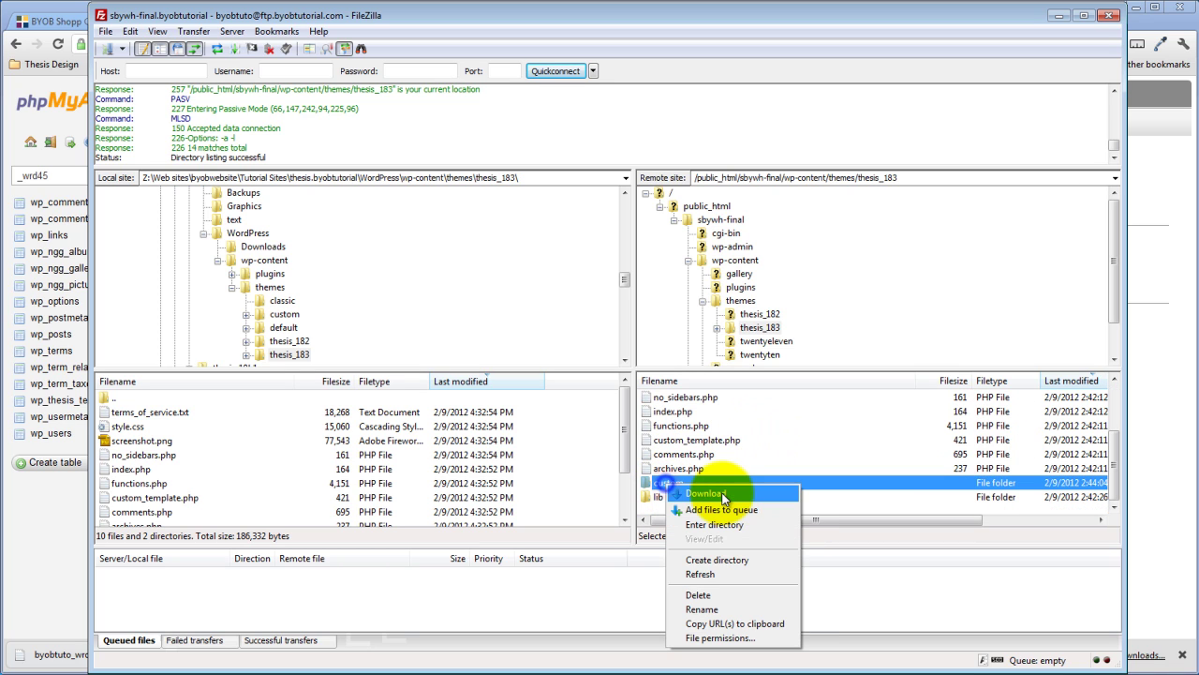
click(720, 494)
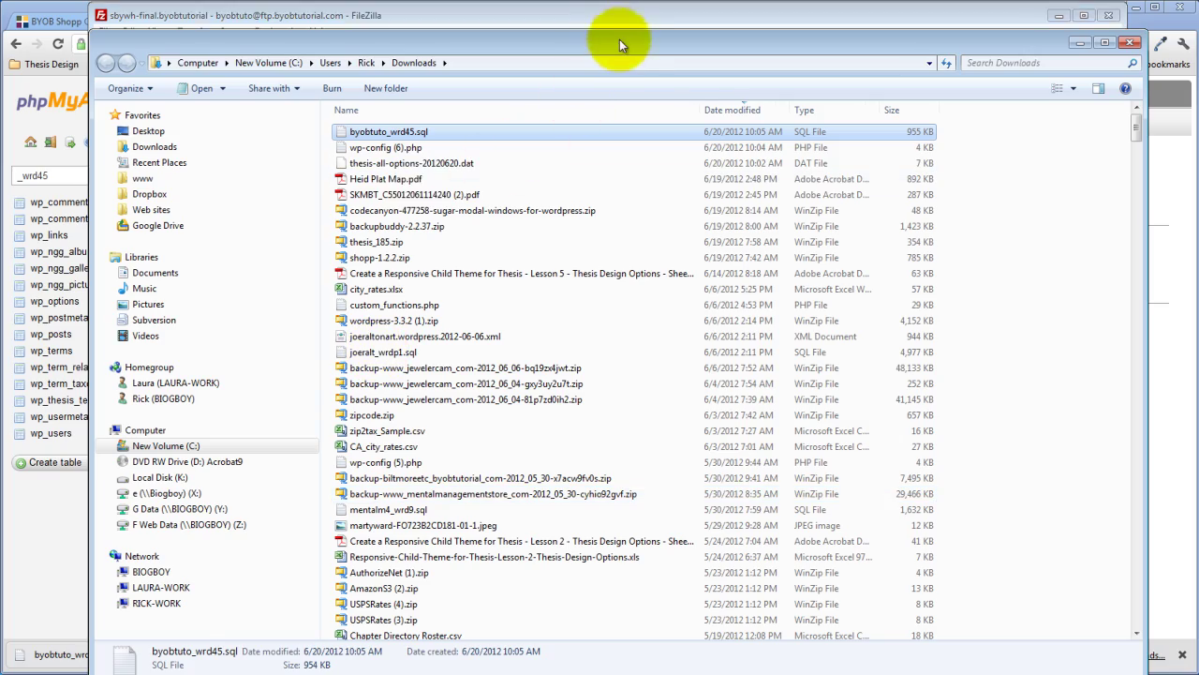
- Sort the Downloads folder by name and start a WinZip Extract to... on thesis_185.zip
mouse_move(618, 40)
mouse_down()
mouse_move(607, 9)
mouse_move(605, 27)
mouse_up()
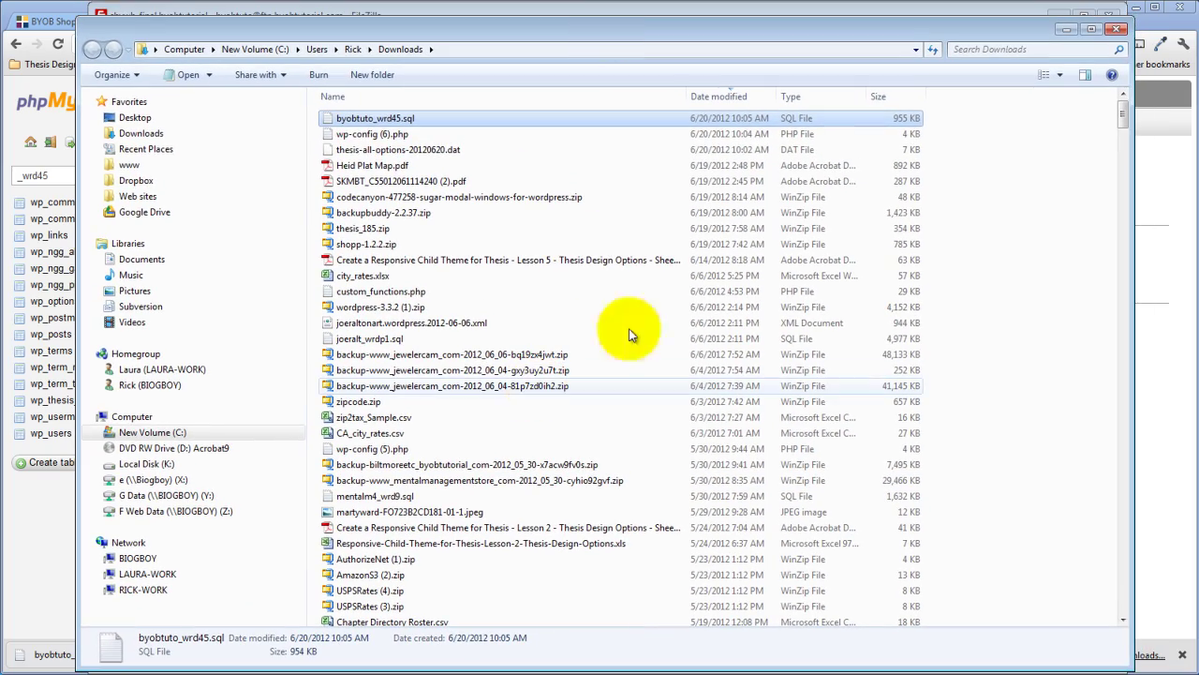
drag(1125, 129, 1077, 113)
click(390, 96)
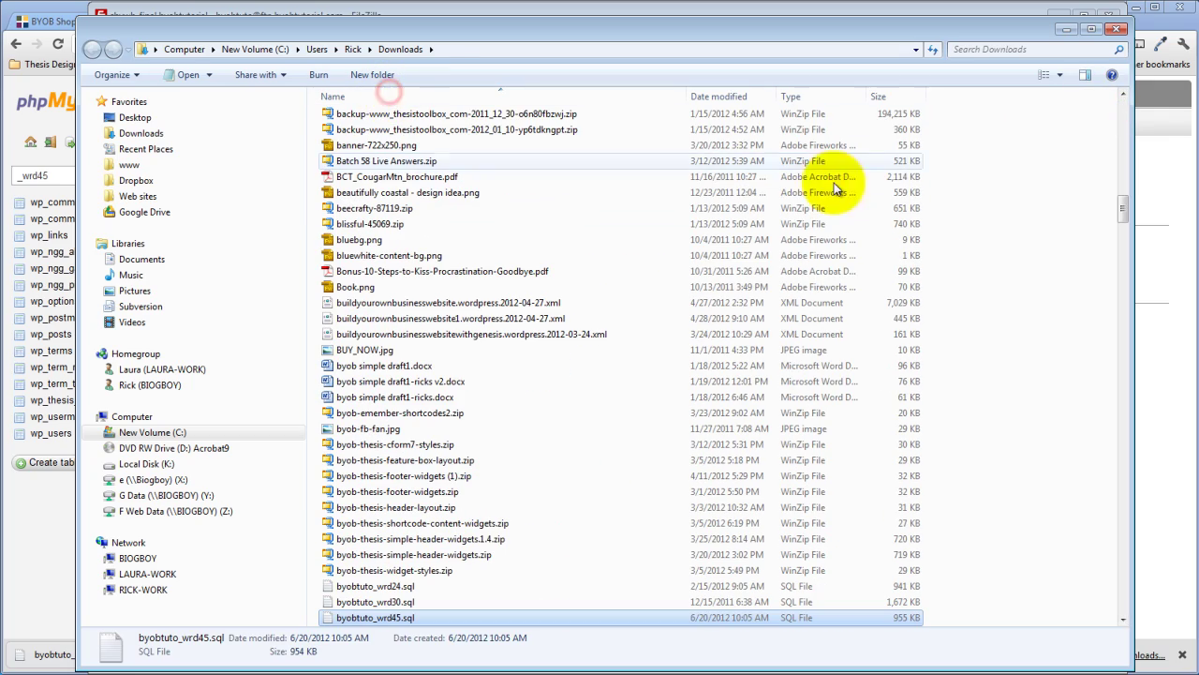
drag(1126, 211, 1156, 528)
click(384, 454)
right_click(384, 455)
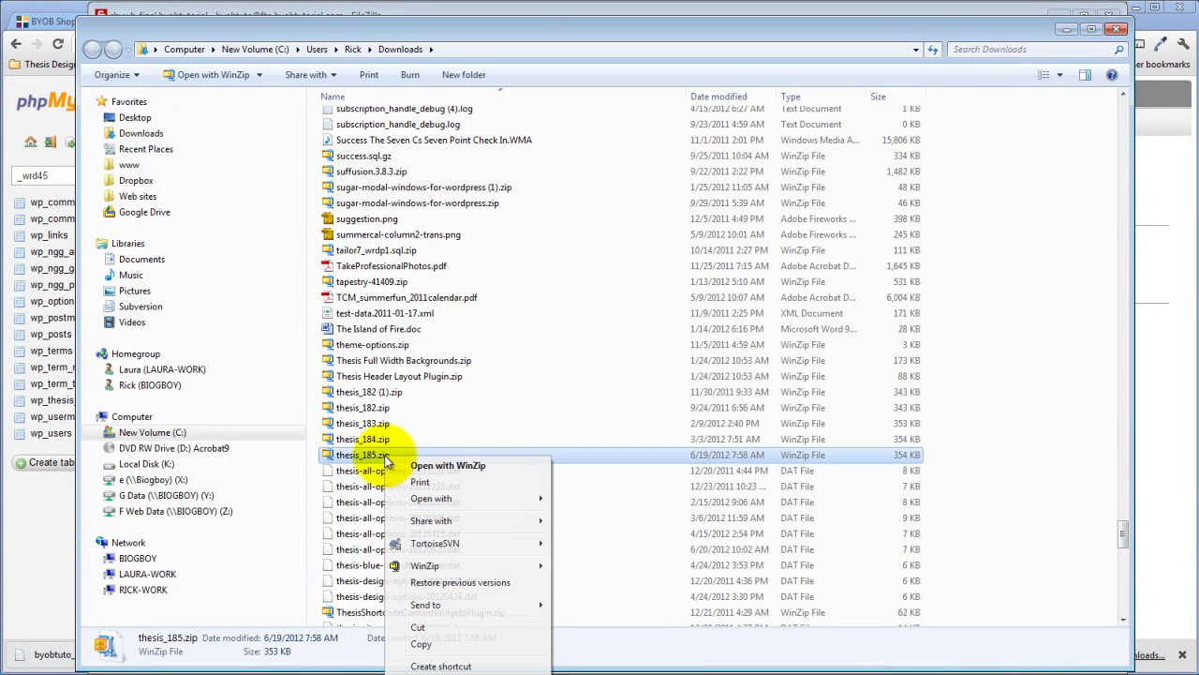
mouse_move(471, 567)
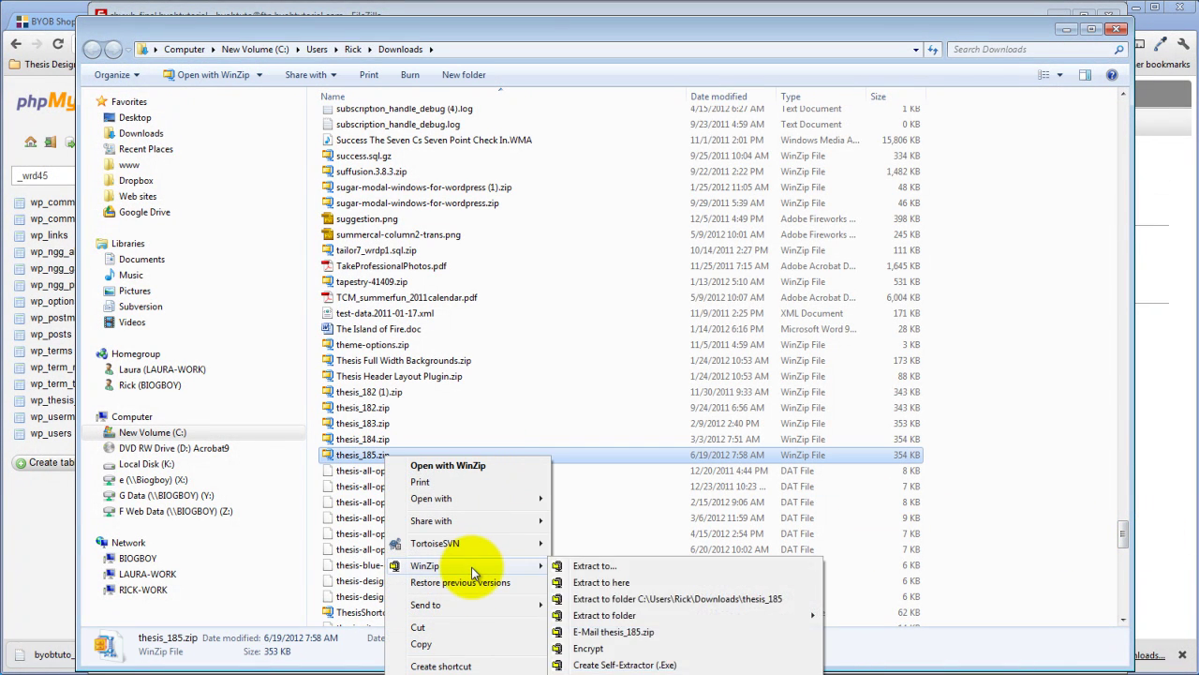
click(617, 566)
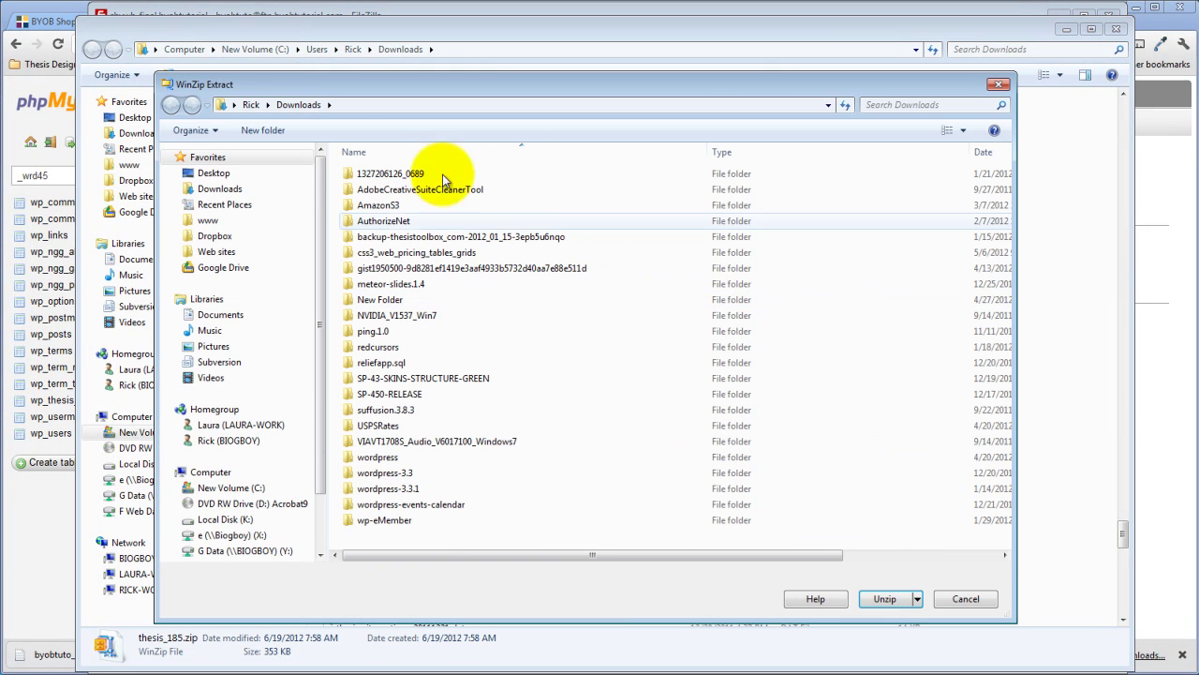
- Unzip into byobwebsite\Tutorial Sites\thesis.byobtutorial\WordPress\wp-content\themes
scroll(228, 184, down, 2)
click(229, 166)
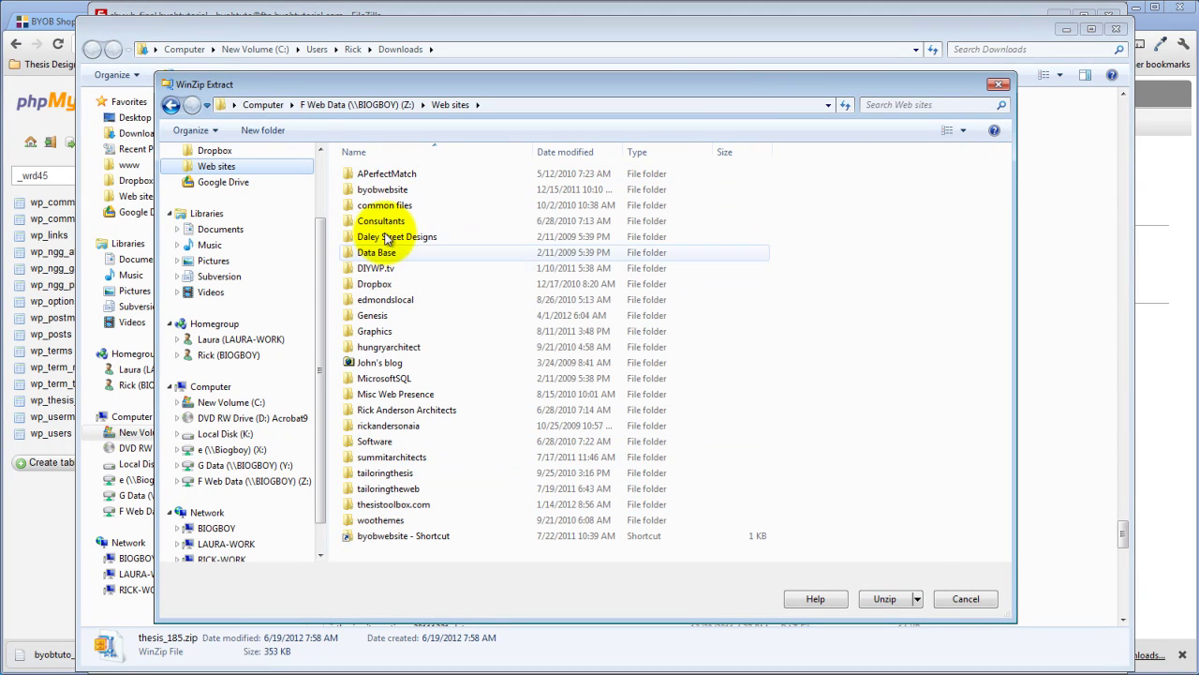
double_click(386, 190)
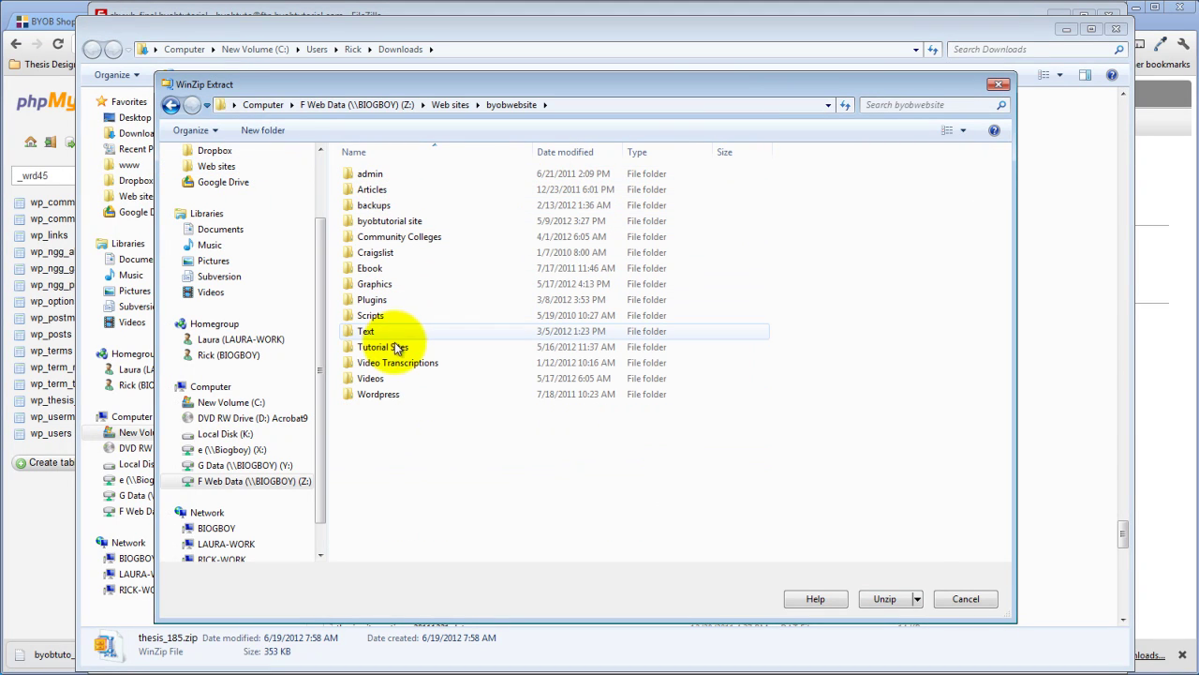
double_click(386, 348)
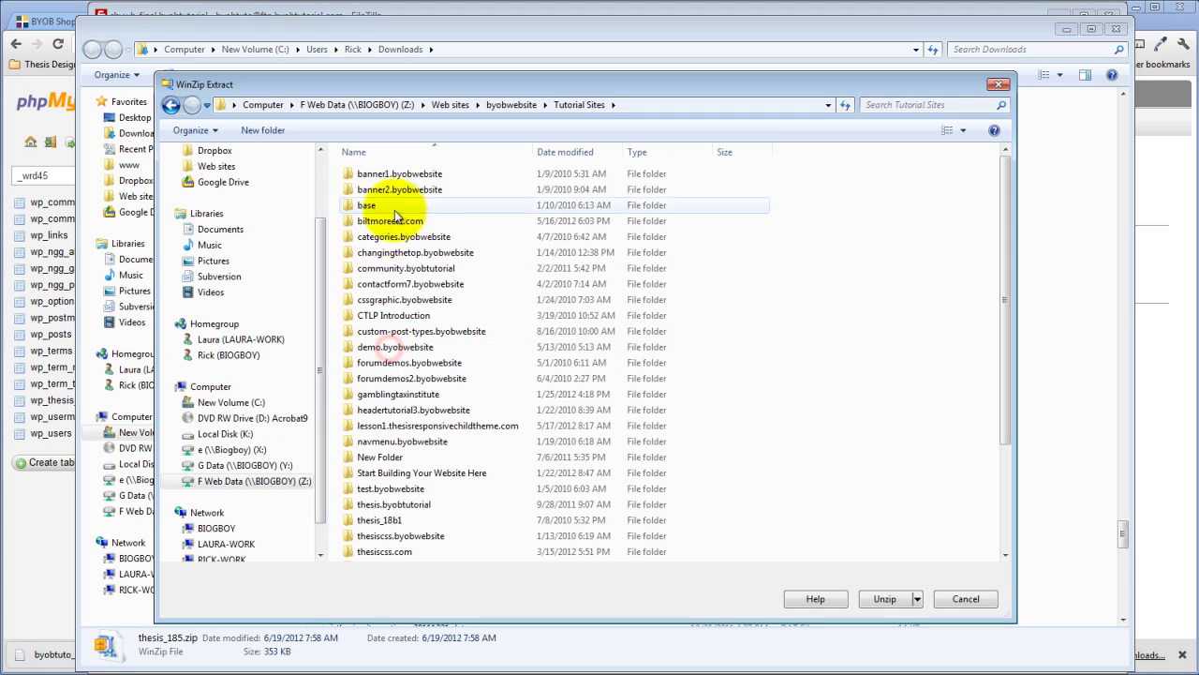
double_click(405, 507)
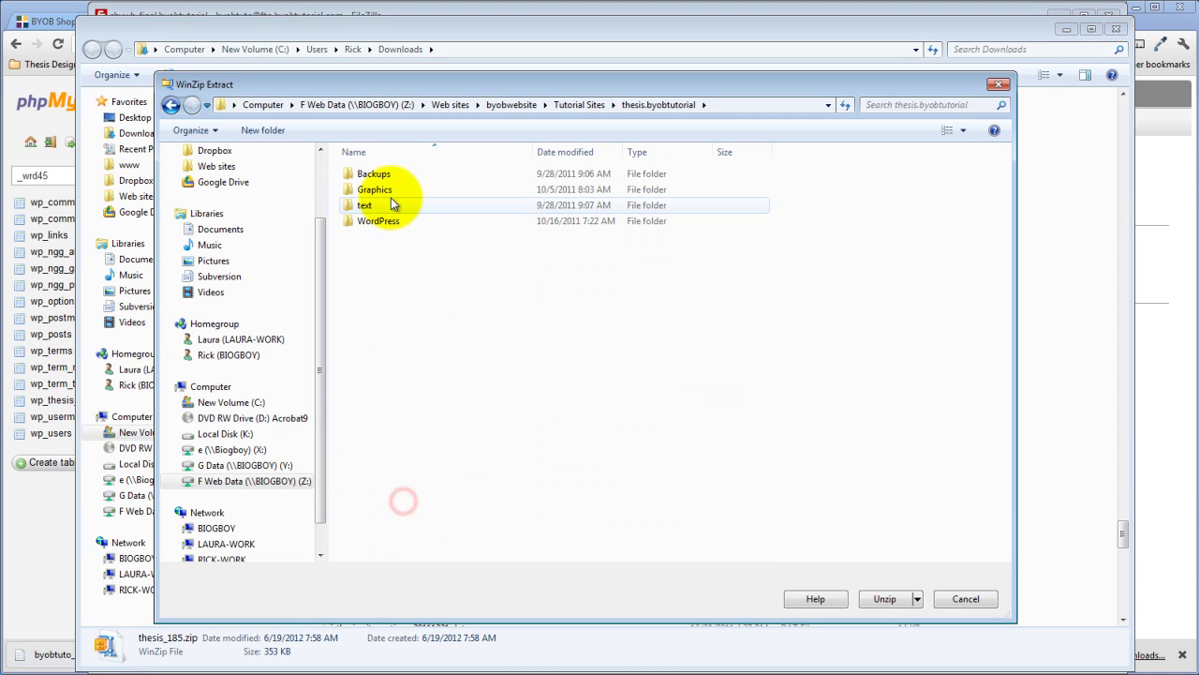
click(387, 222)
double_click(387, 222)
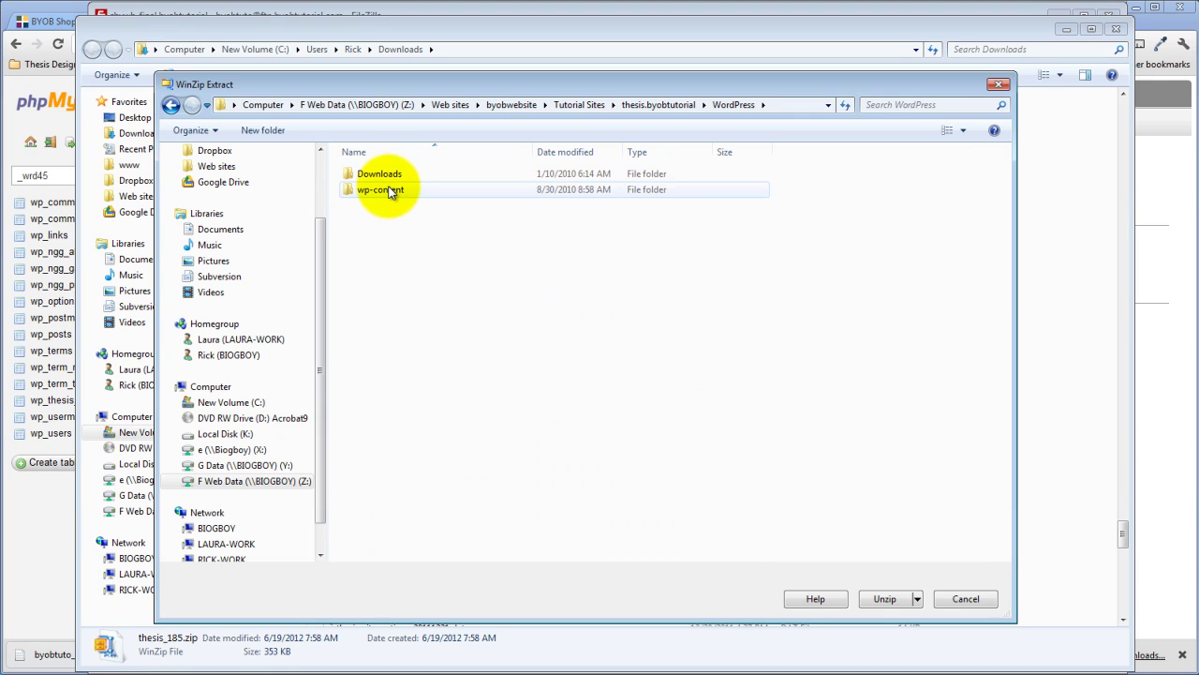
double_click(388, 189)
double_click(388, 189)
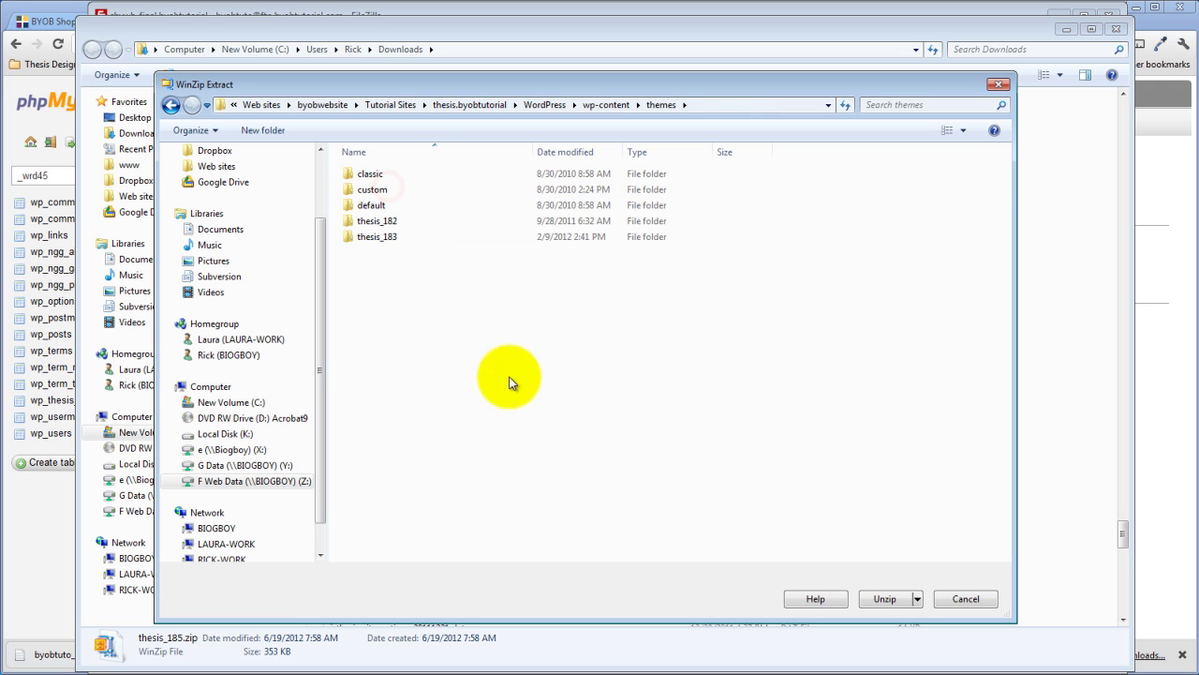
click(886, 599)
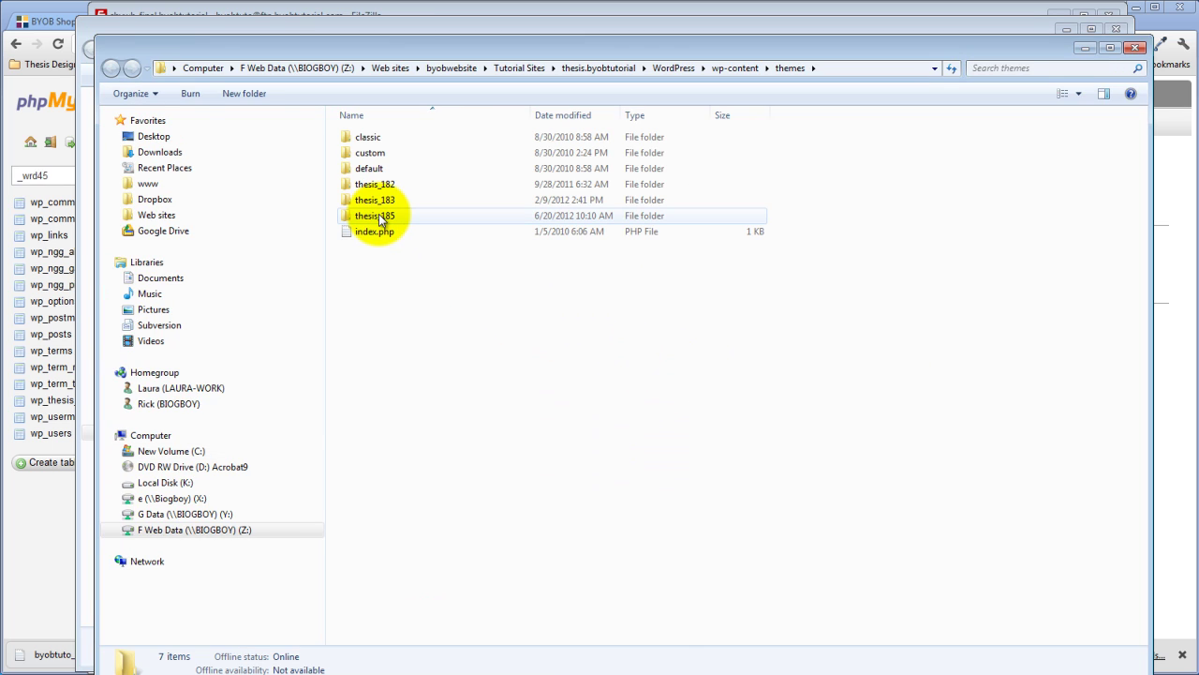
- Inspect the thesis_183 folder and the newly extracted thesis_185 folder
double_click(377, 200)
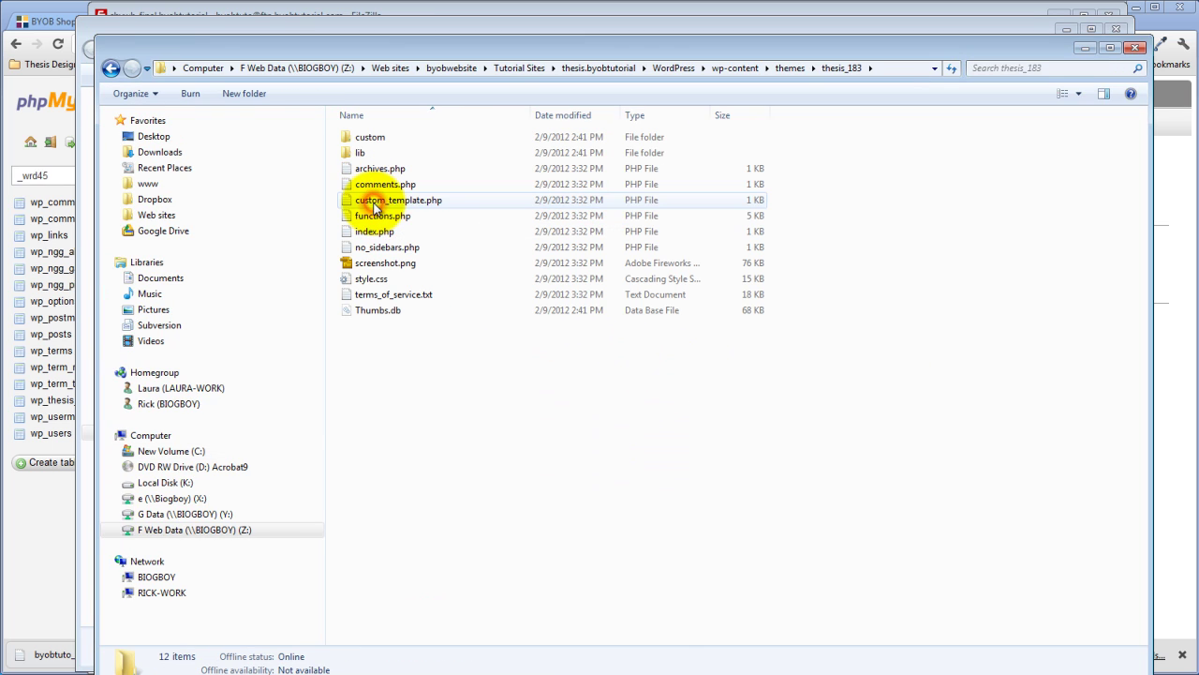
click(790, 69)
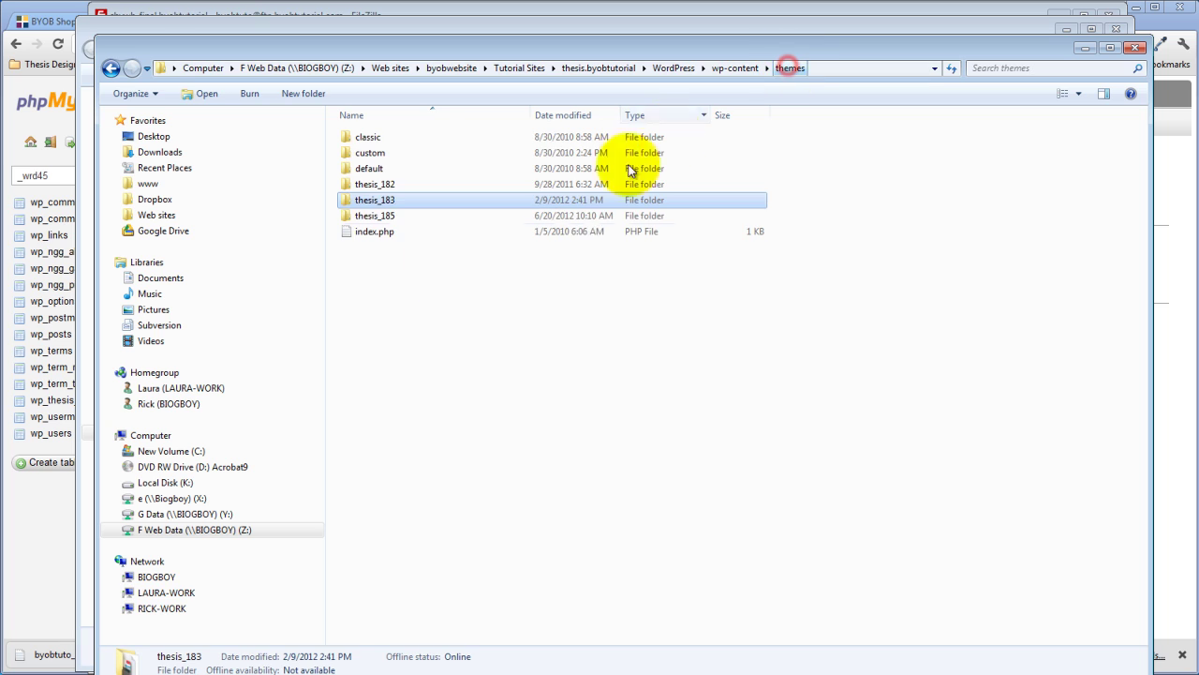
double_click(383, 217)
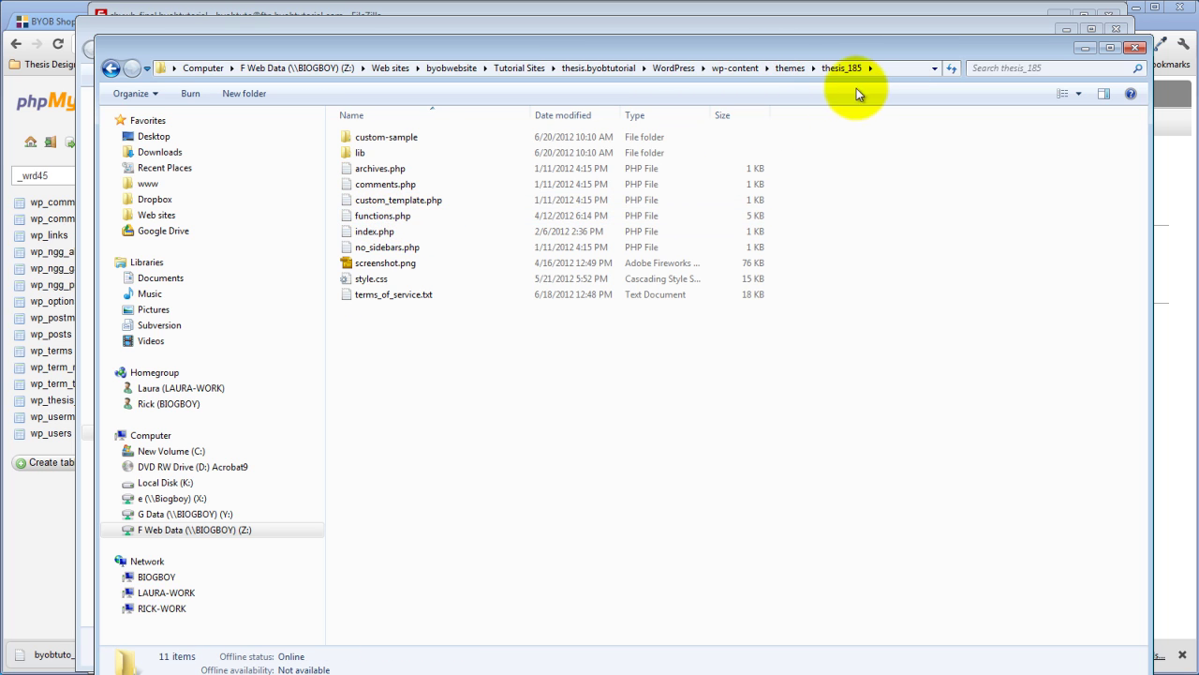
- Overwrite all conflicting local files to finish the custom folder download with 19 successful transfers
click(788, 69)
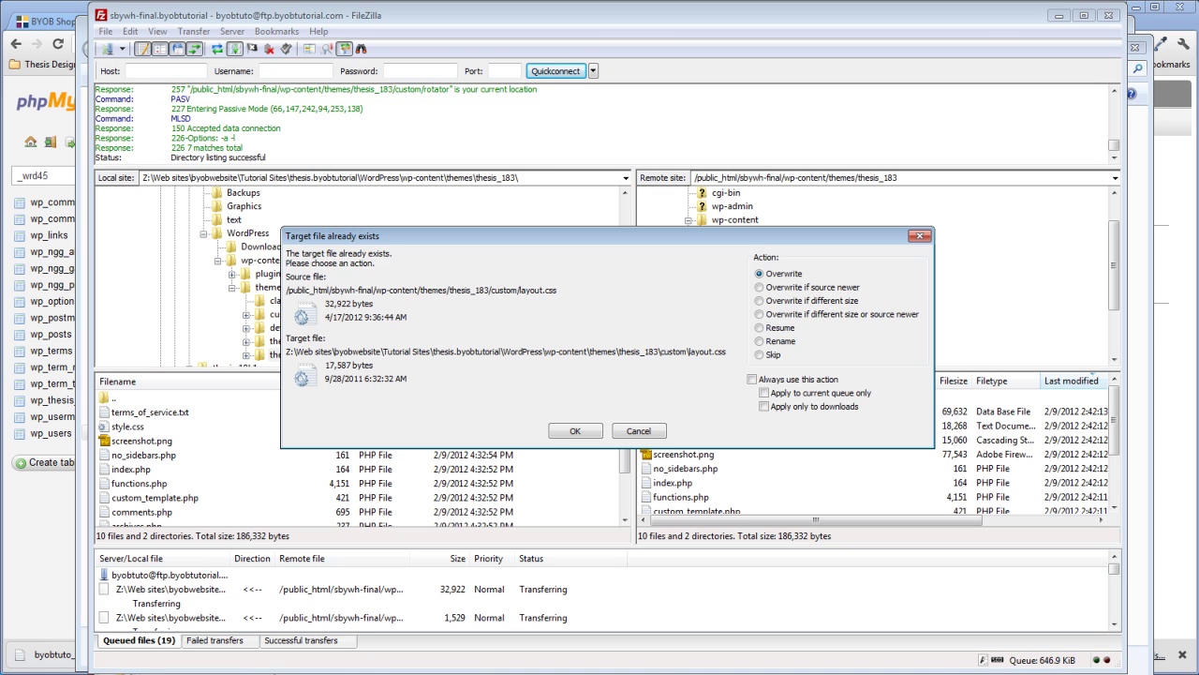
click(752, 379)
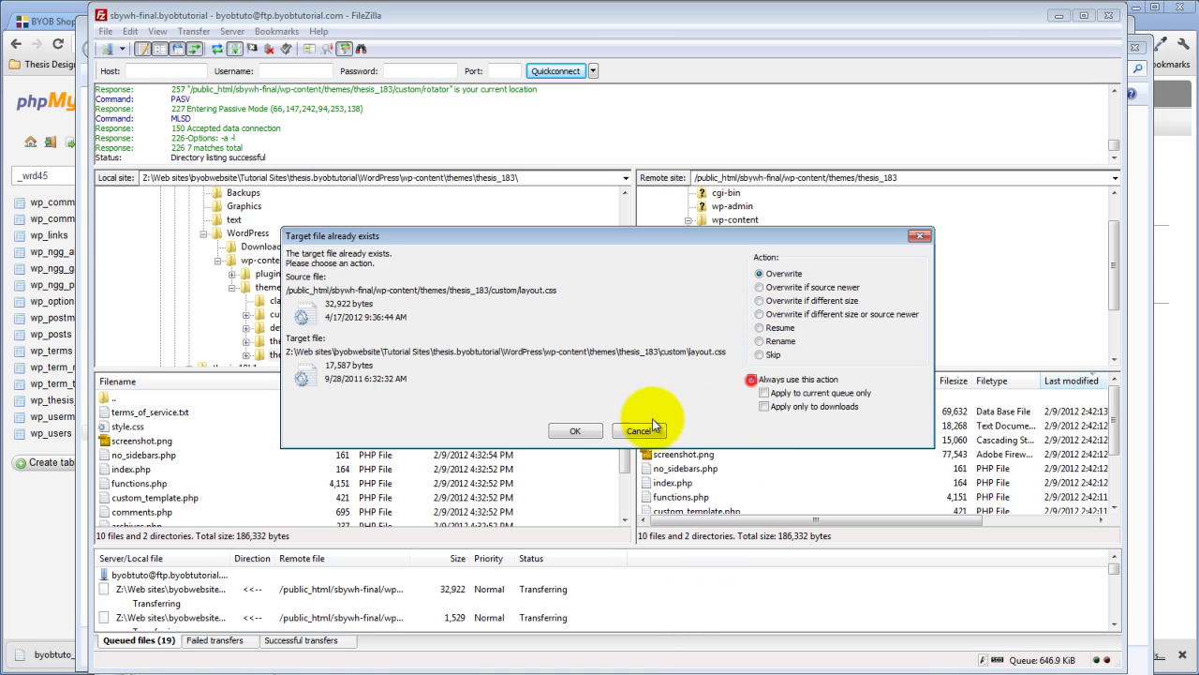
click(573, 432)
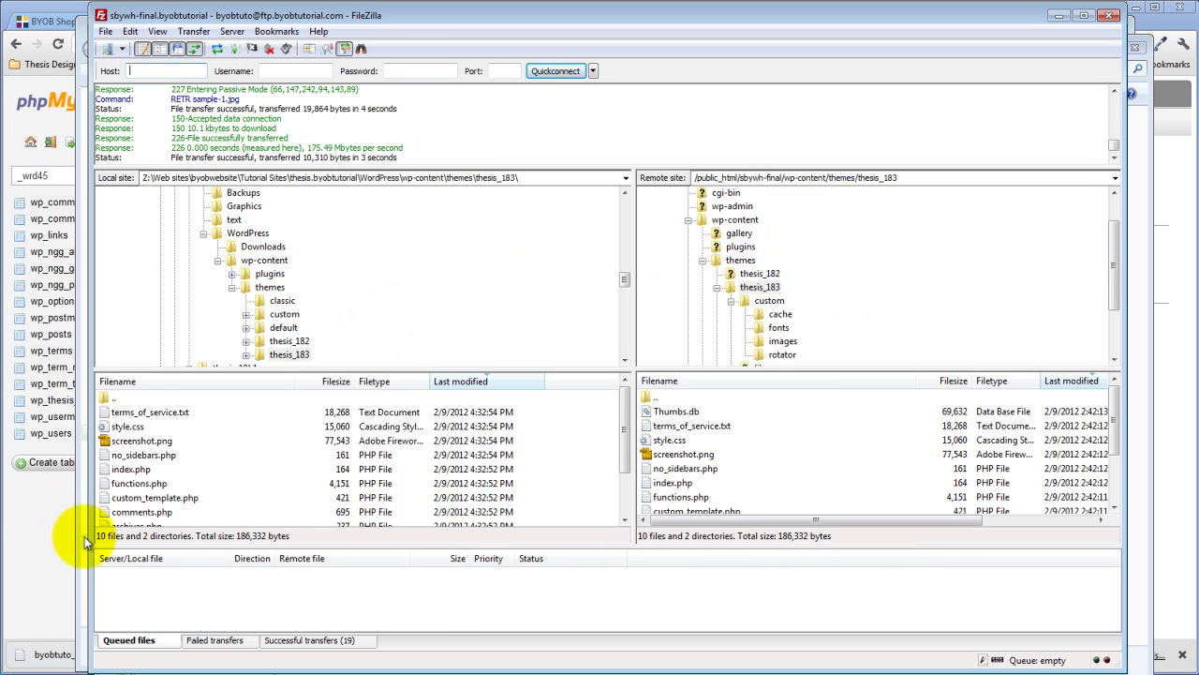
- Copy the custom folder from thesis_183 and paste it into thesis_185
key(alt+Tab)
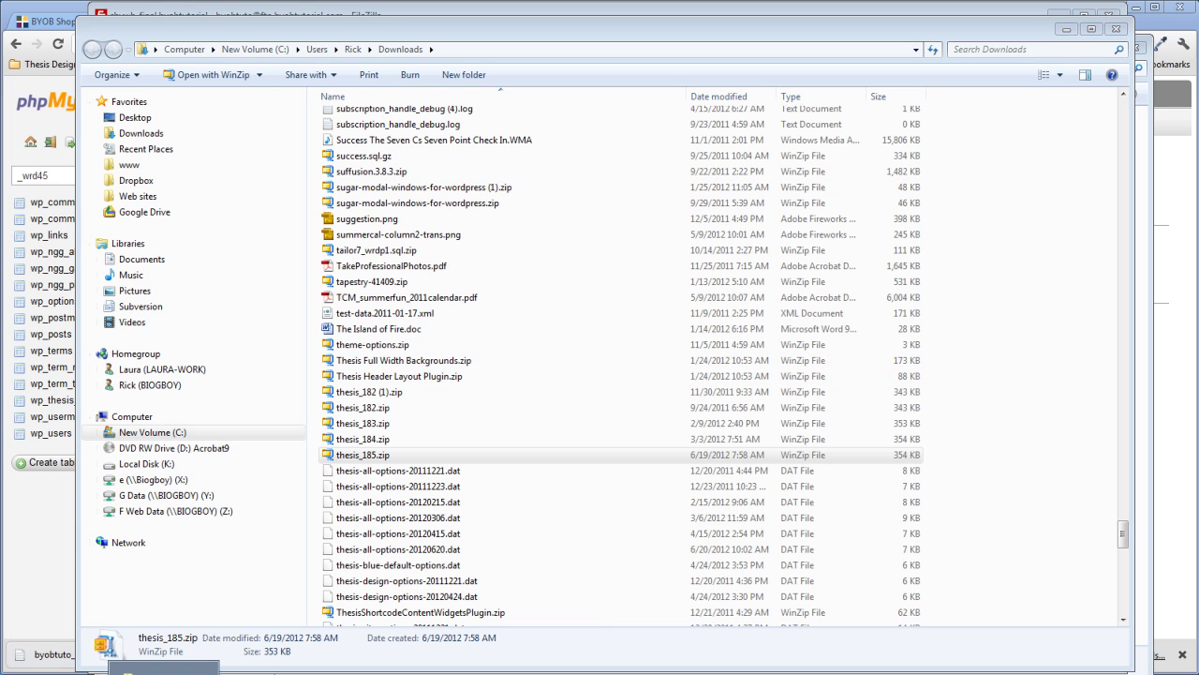
key(alt+Tab)
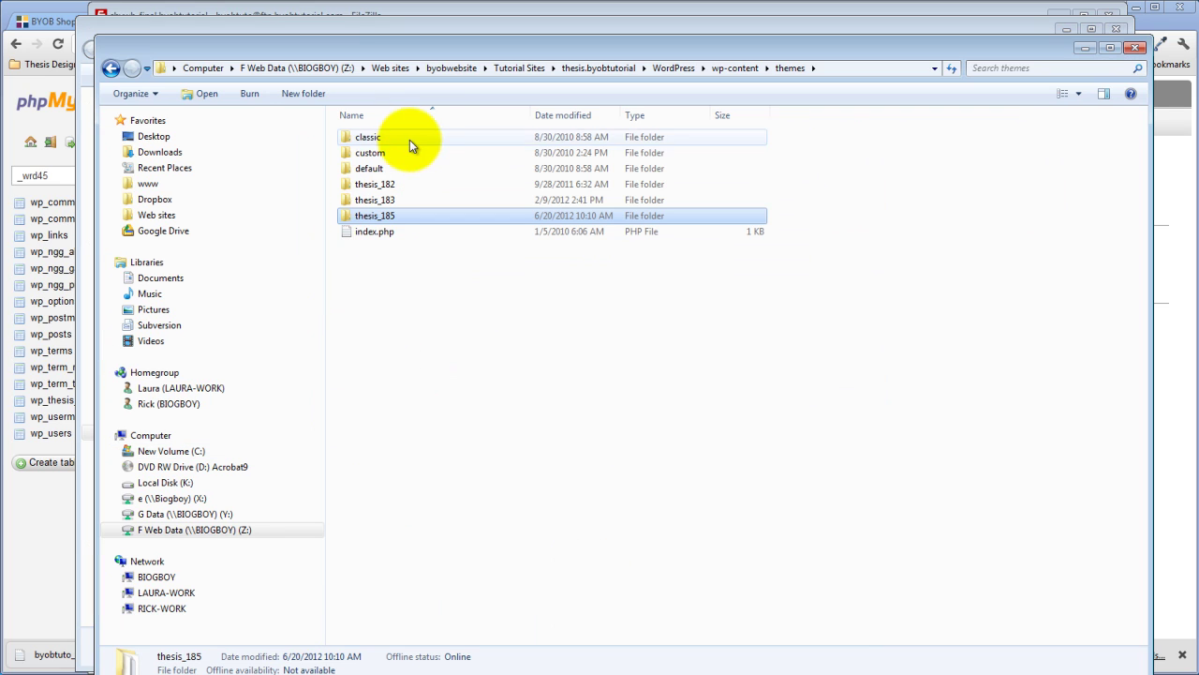
double_click(394, 204)
click(368, 139)
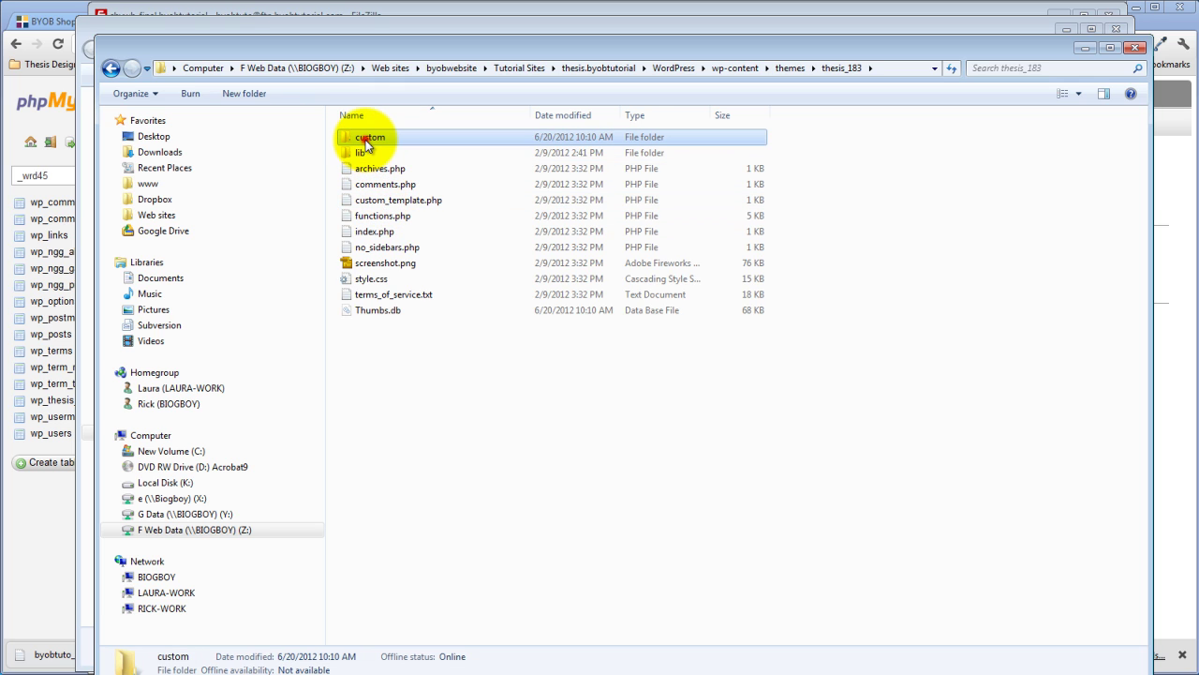
right_click(365, 140)
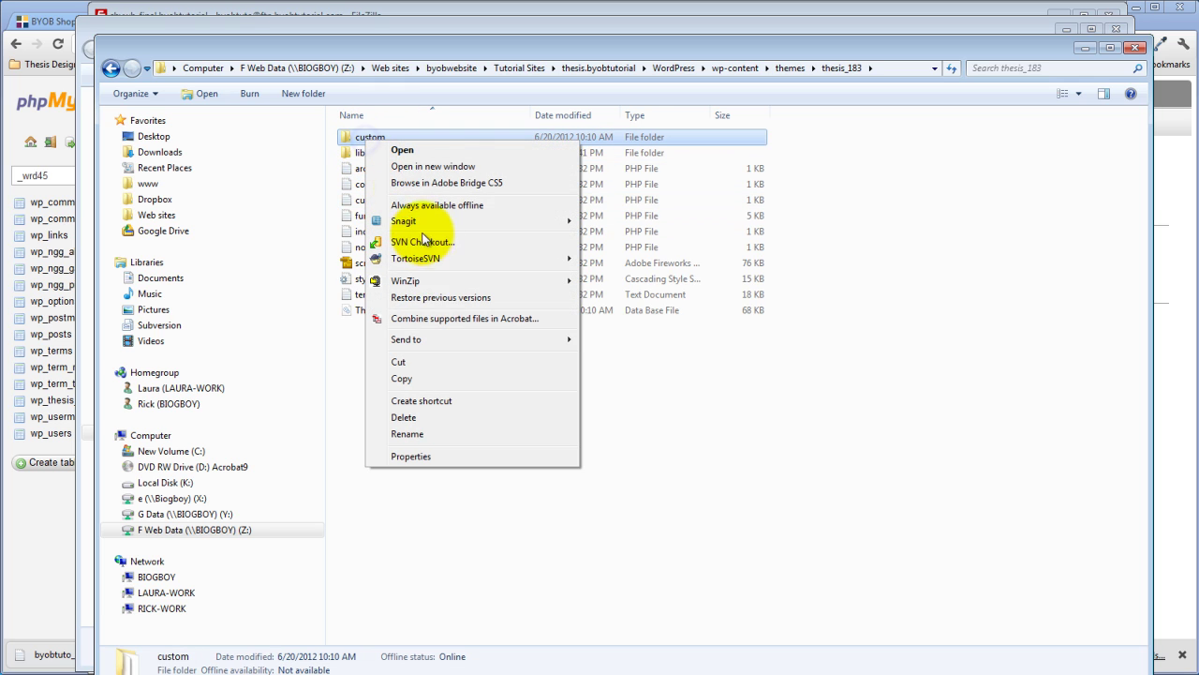
click(431, 384)
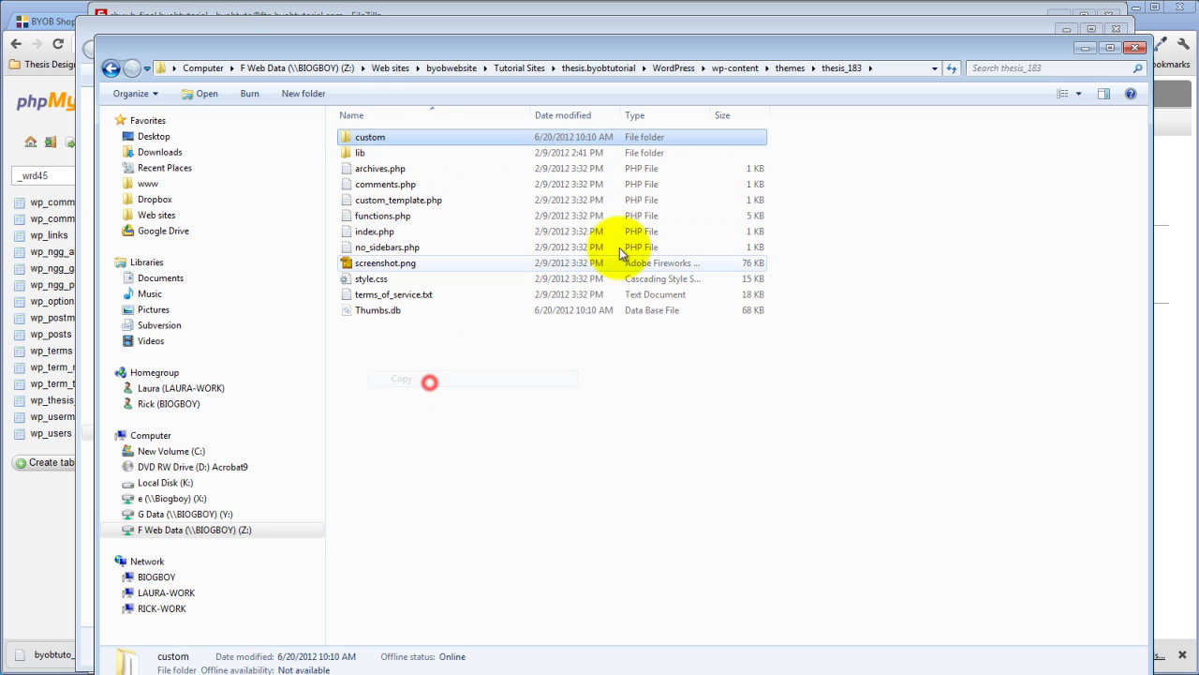
click(778, 69)
double_click(380, 216)
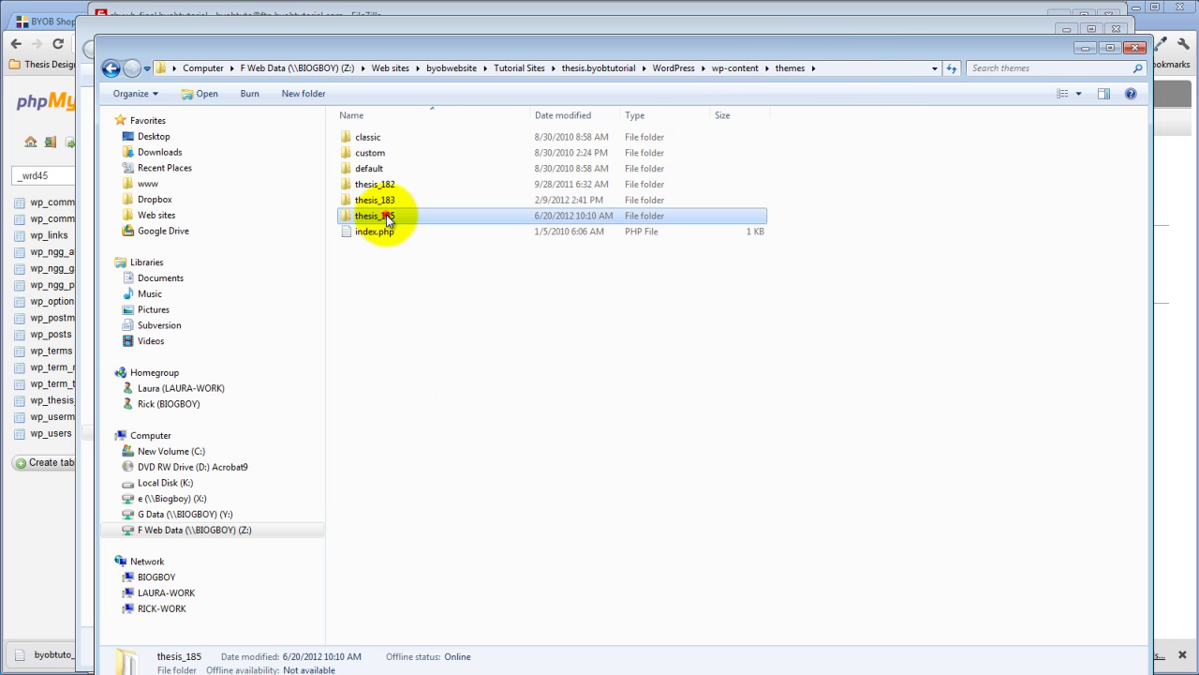
right_click(422, 347)
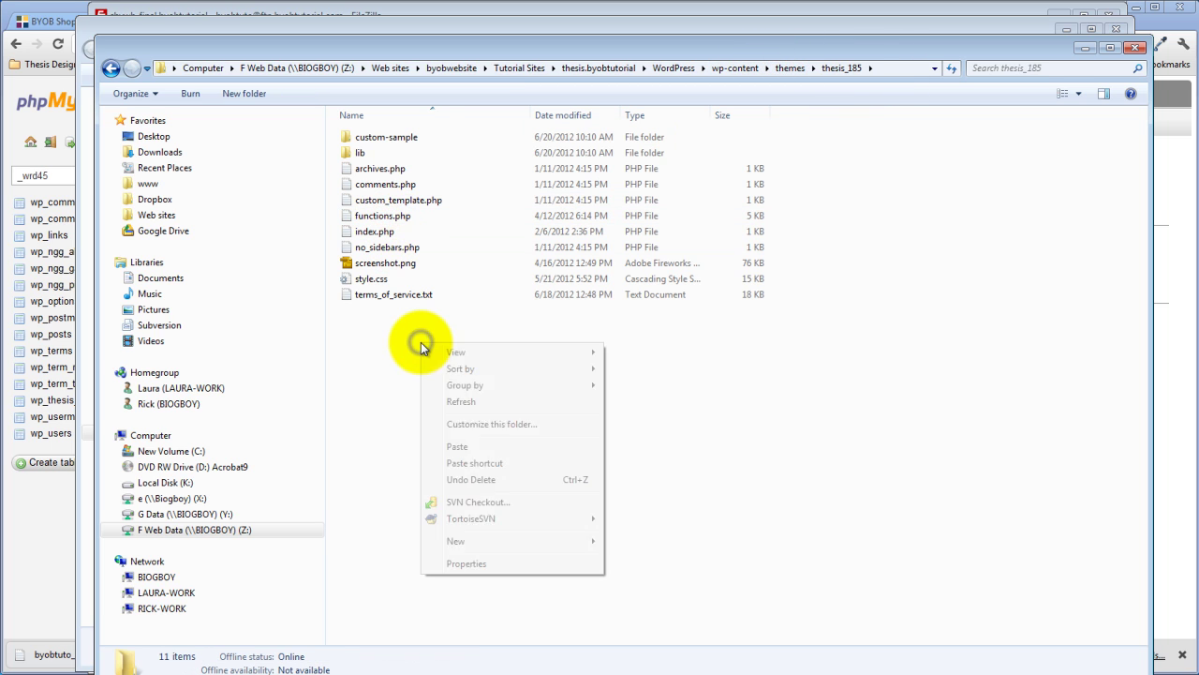
click(465, 448)
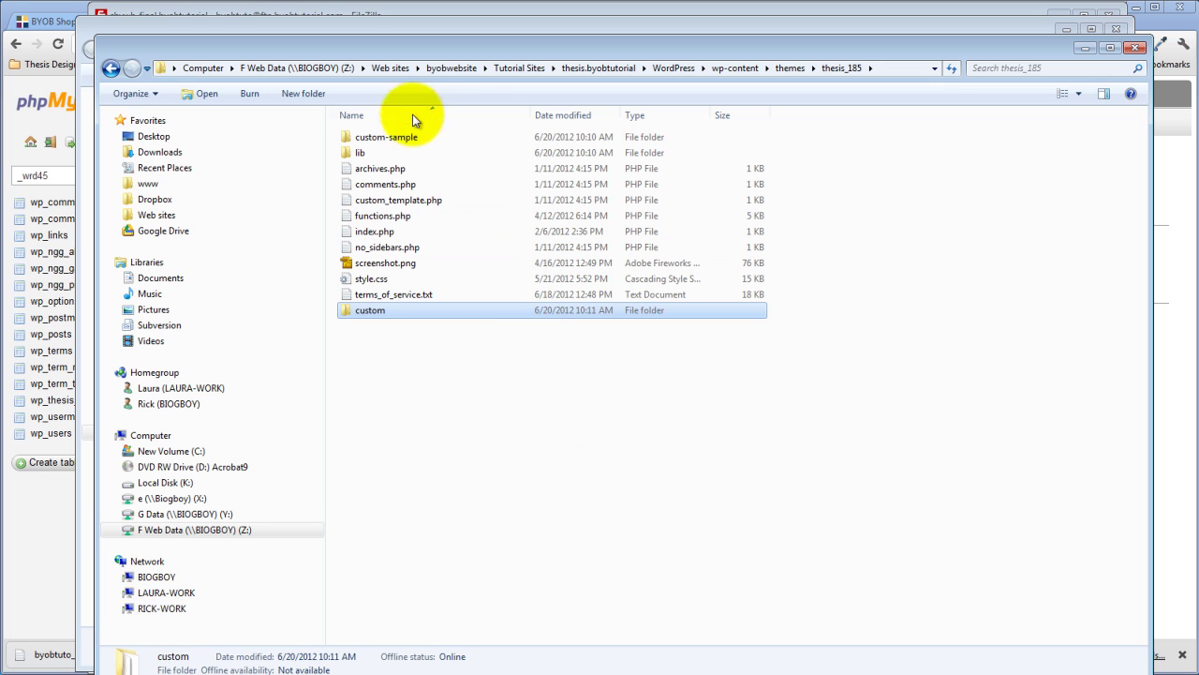
- Permanently delete the custom-sample folder and open the copied custom folder
click(397, 138)
right_click(388, 150)
click(375, 140)
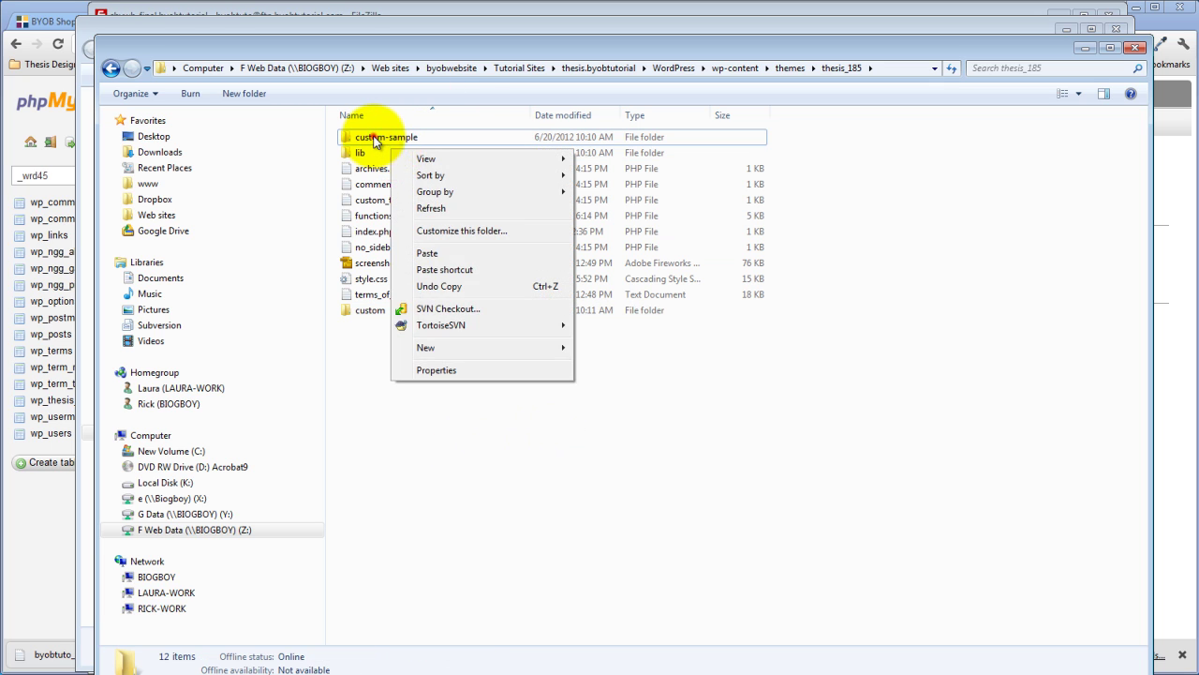
right_click(374, 137)
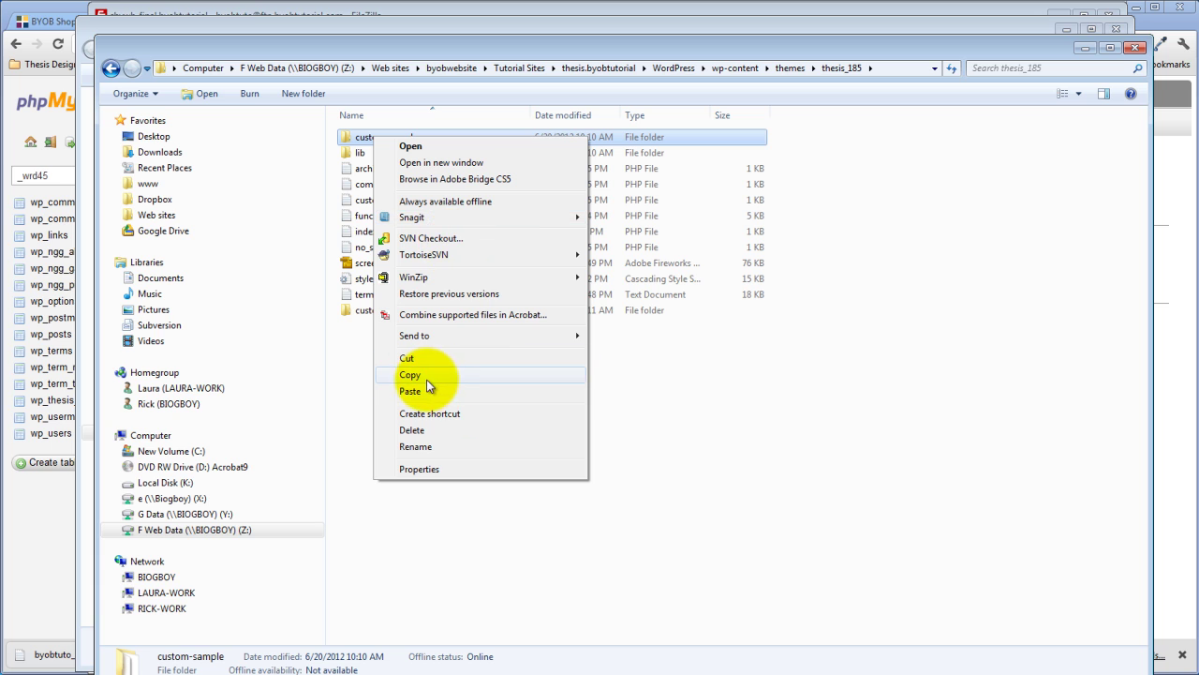
click(443, 429)
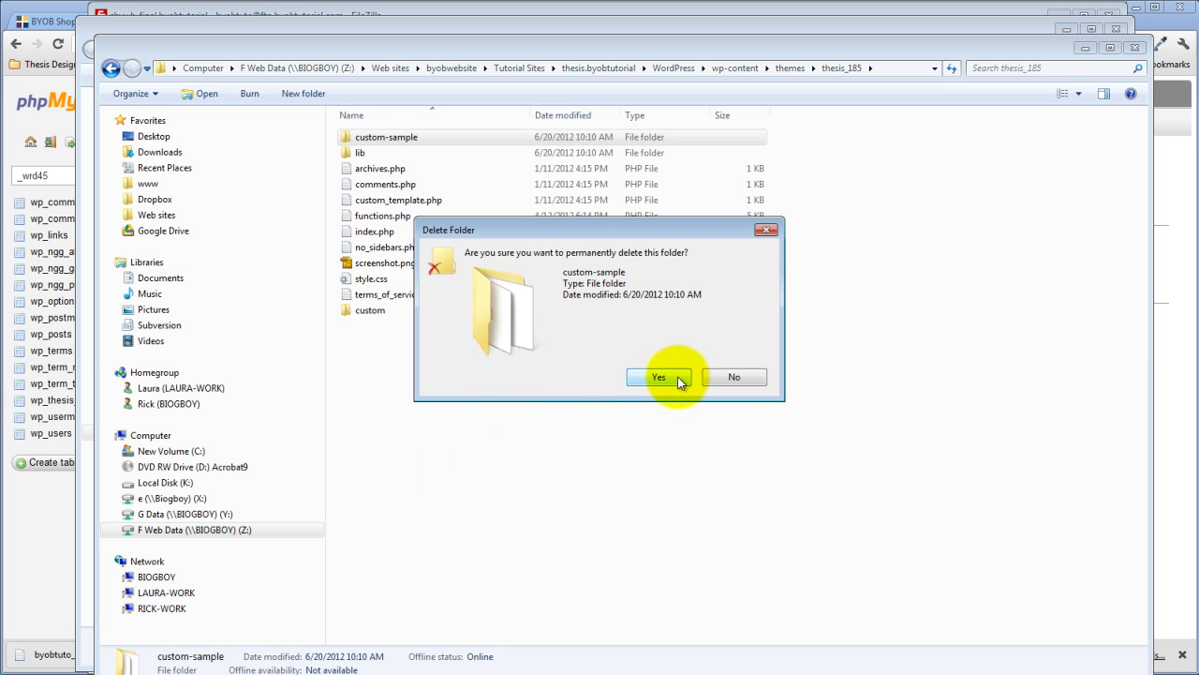
click(664, 378)
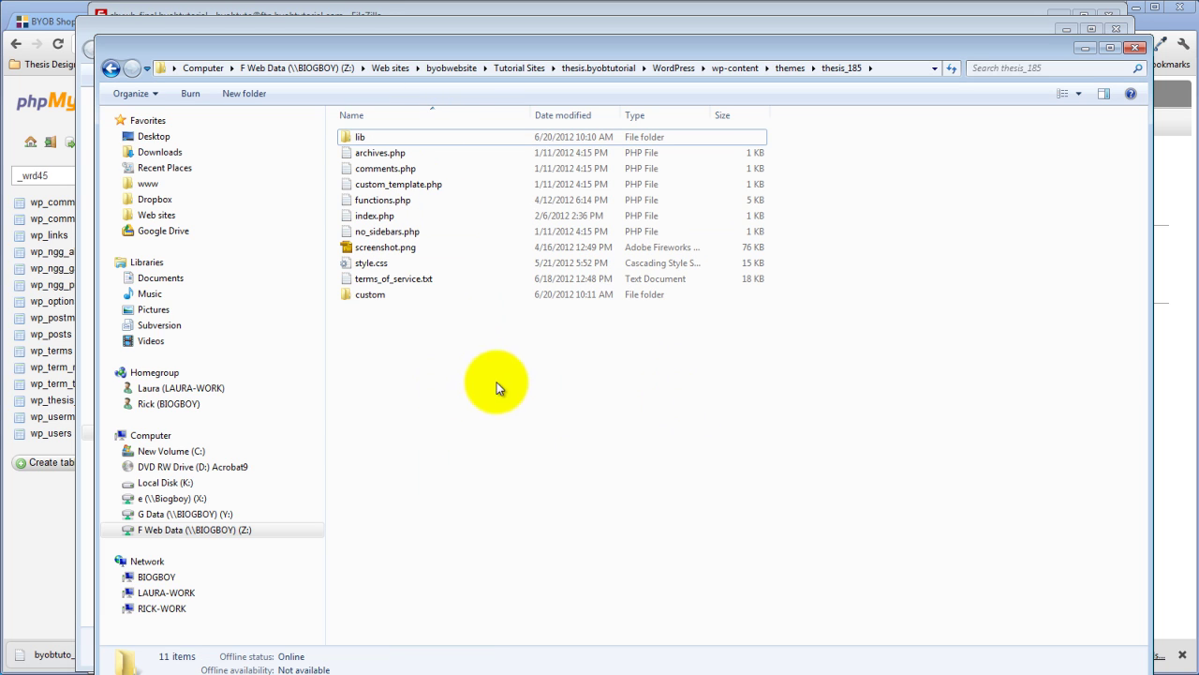
click(362, 297)
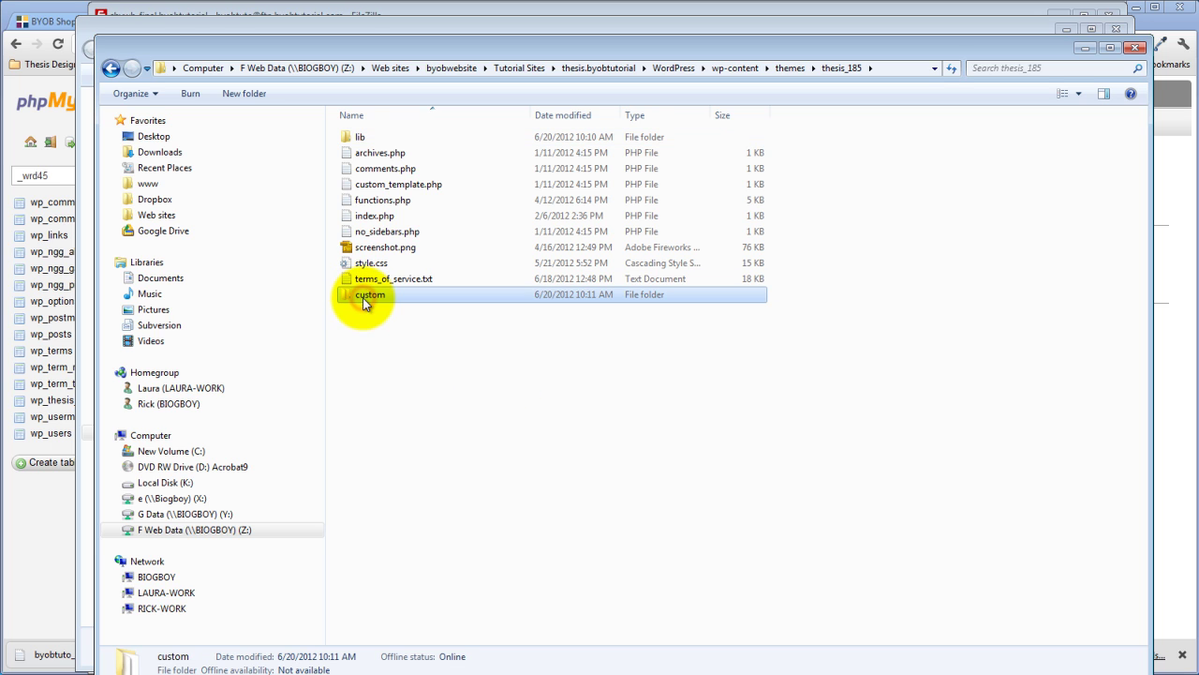
double_click(362, 297)
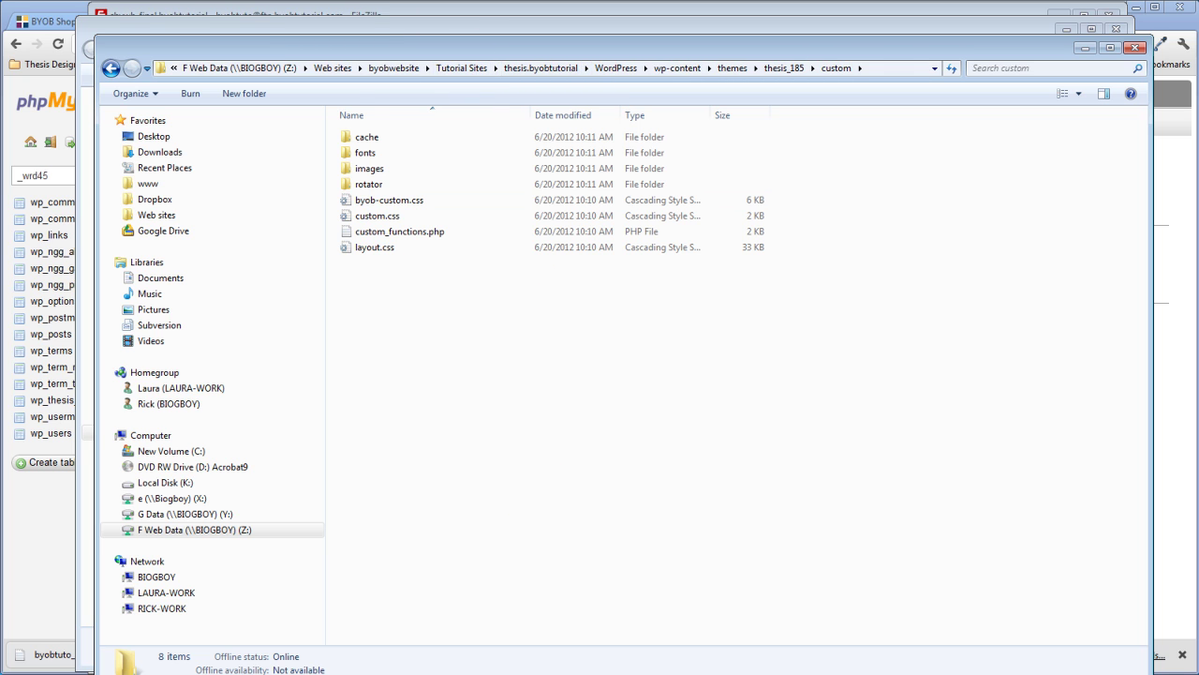
- Refresh the listings and upload the local thesis_185 folder to the server's themes folder (104 transfers)
key(alt+Tab)
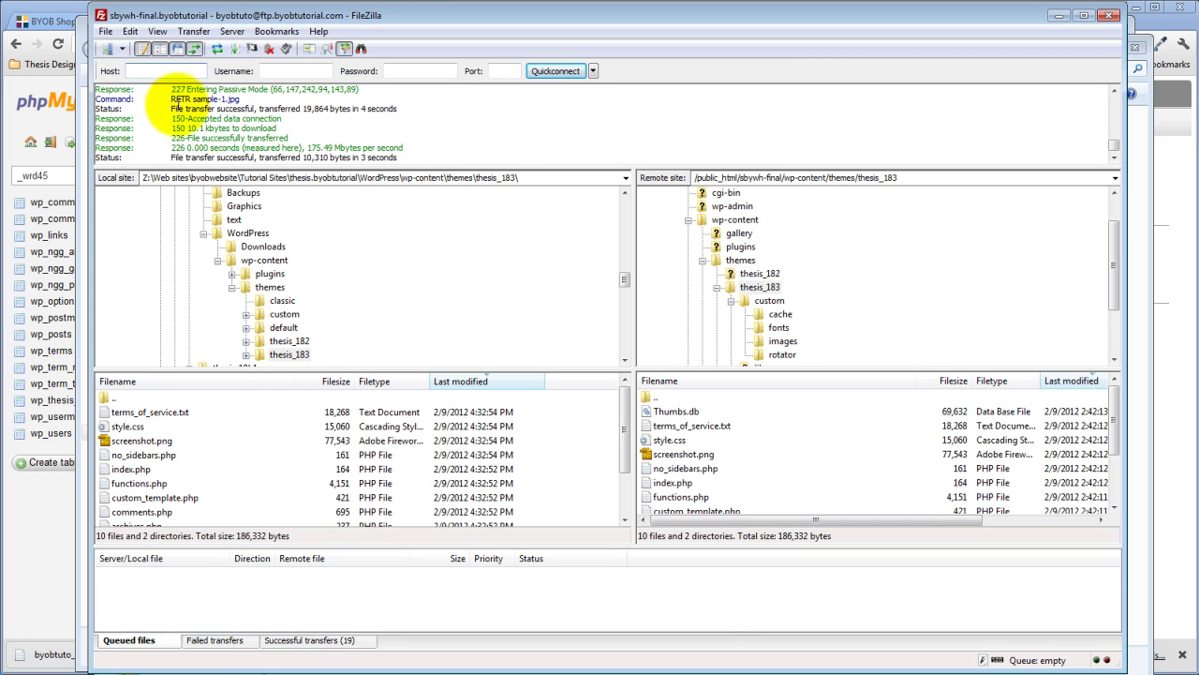
click(217, 48)
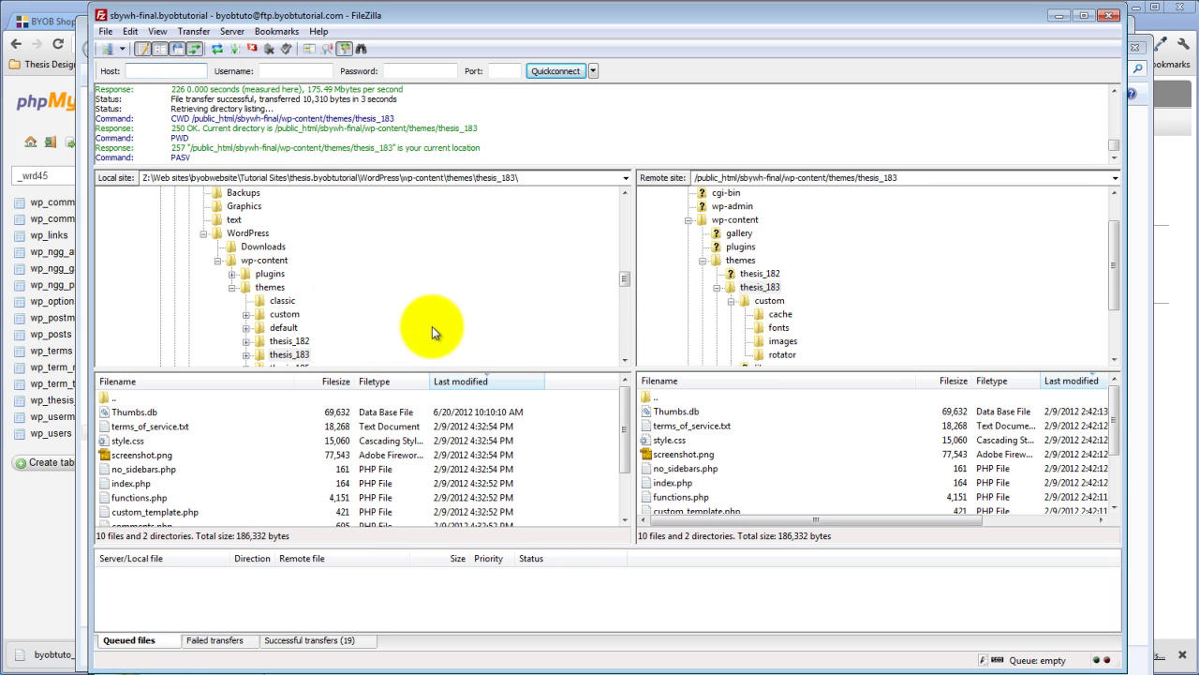
drag(625, 280, 625, 285)
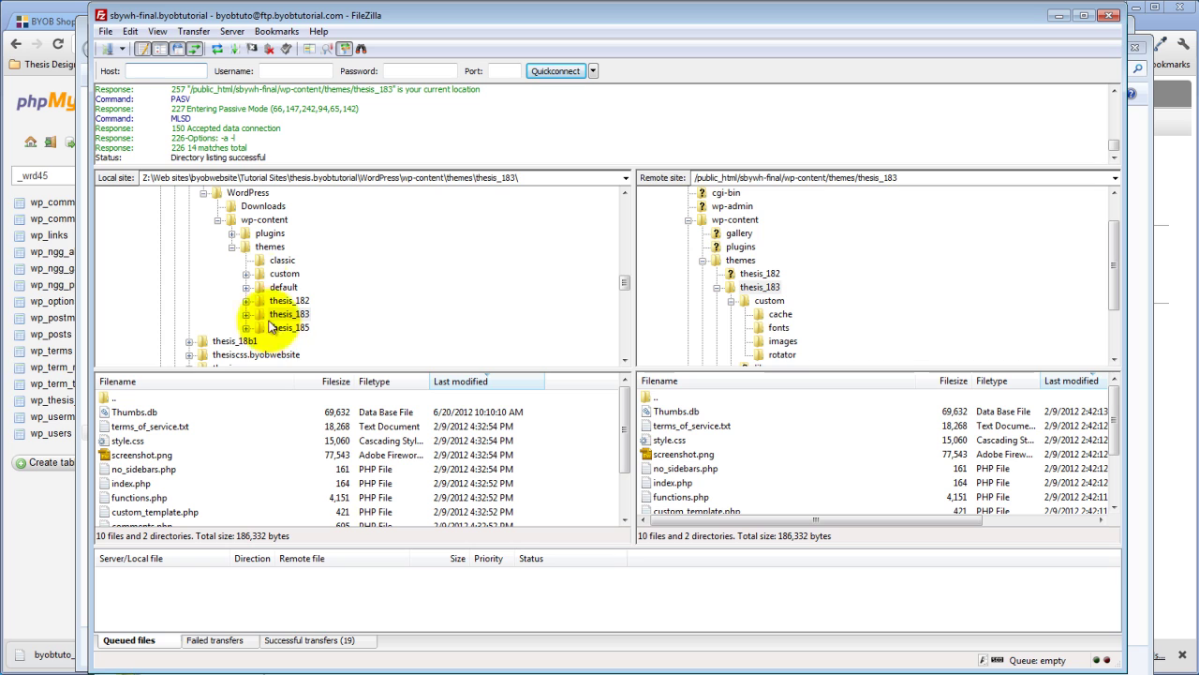
click(267, 248)
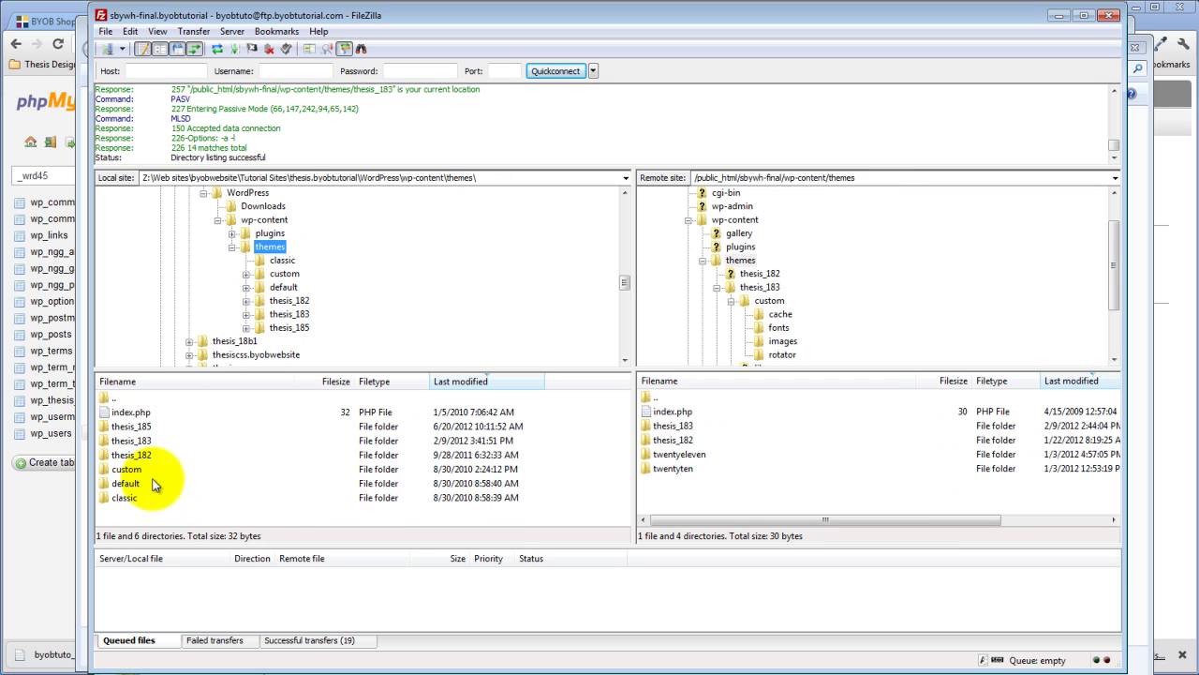
click(120, 426)
right_click(120, 428)
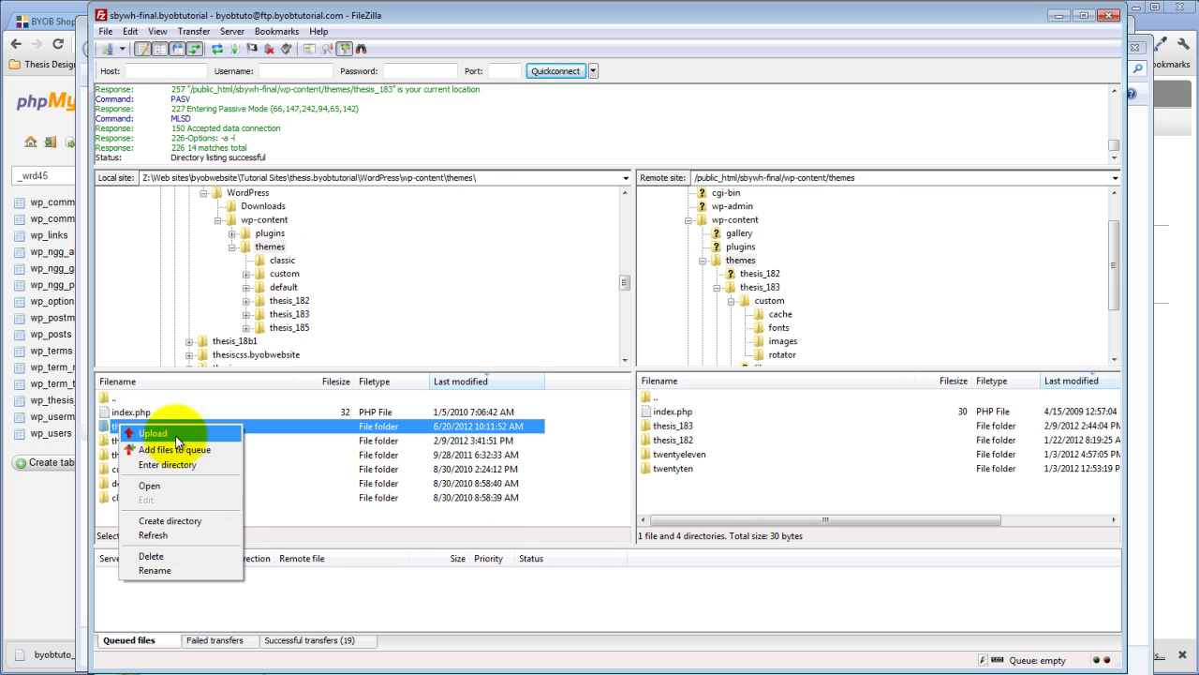
click(153, 433)
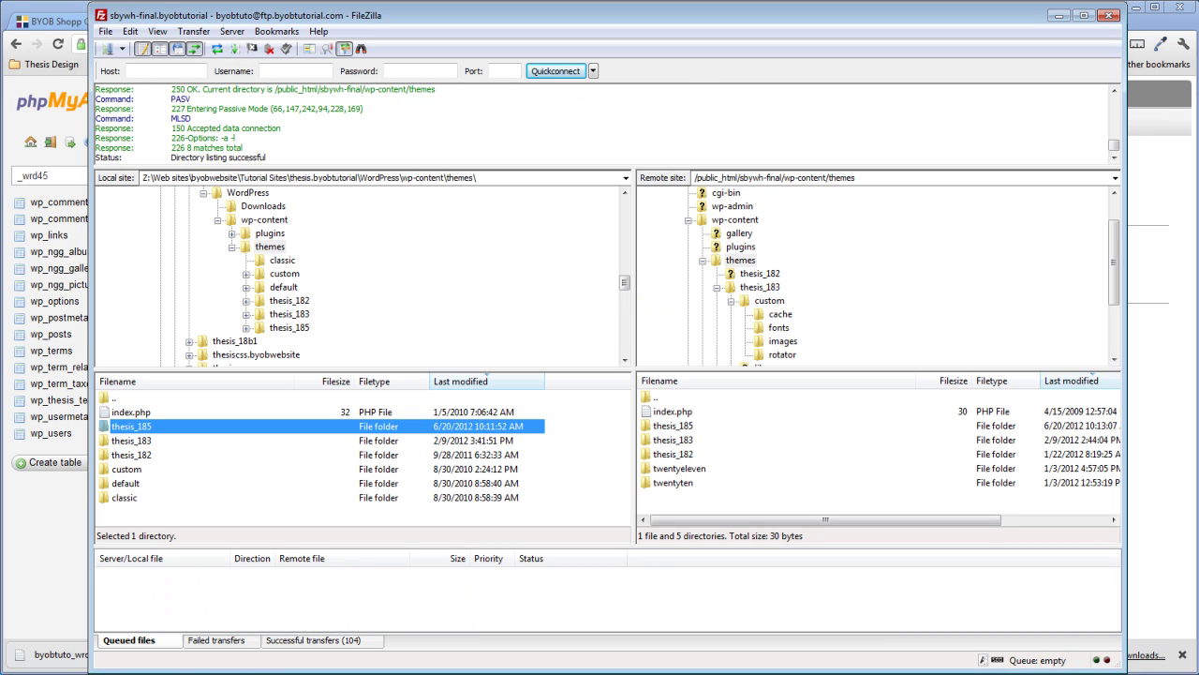
- Go to Appearance > Themes in the WordPress admin, where Thesis 1.8.3 is current
click(63, 526)
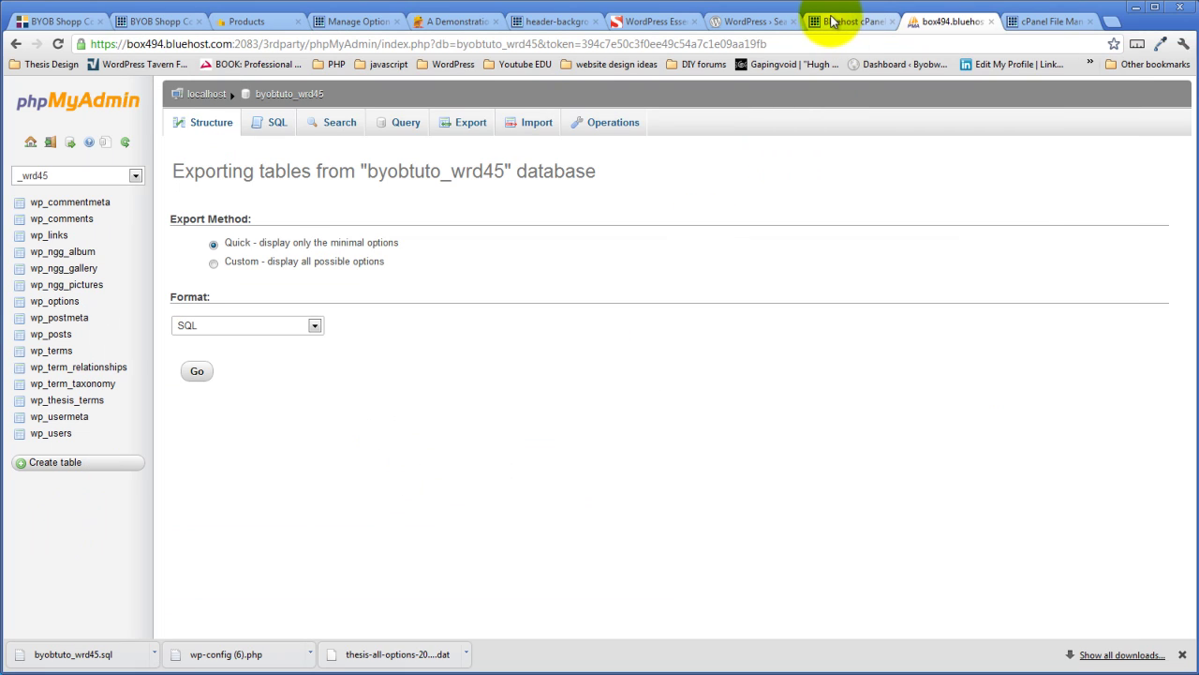
click(759, 22)
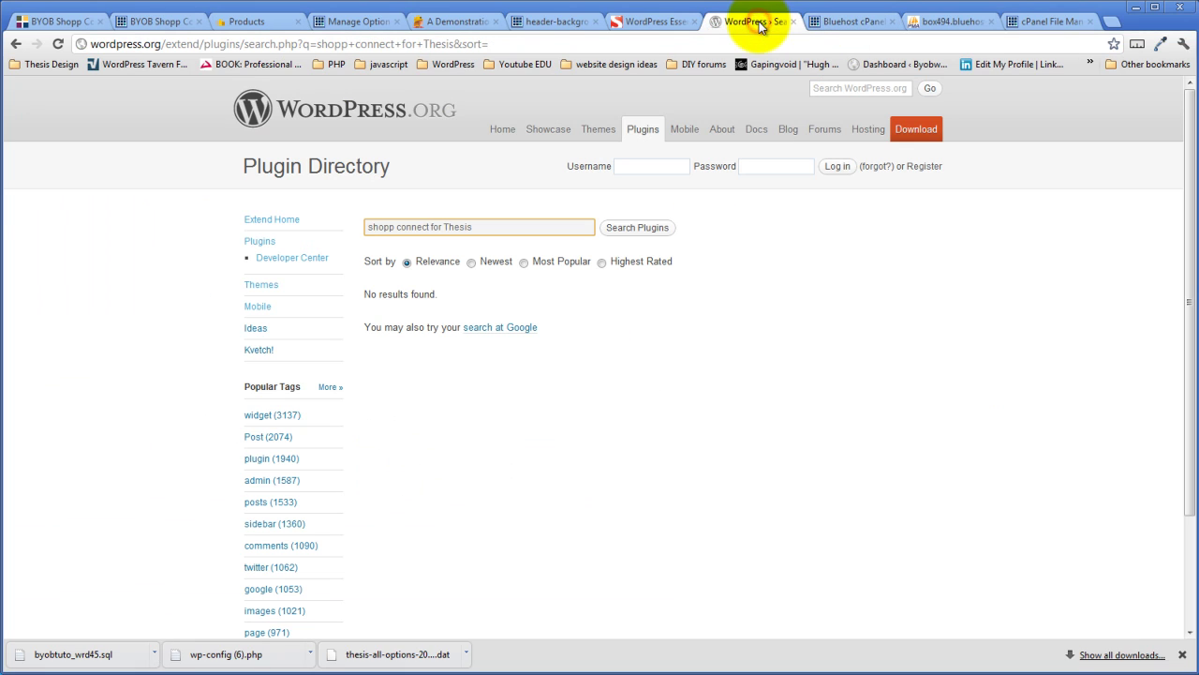
click(542, 21)
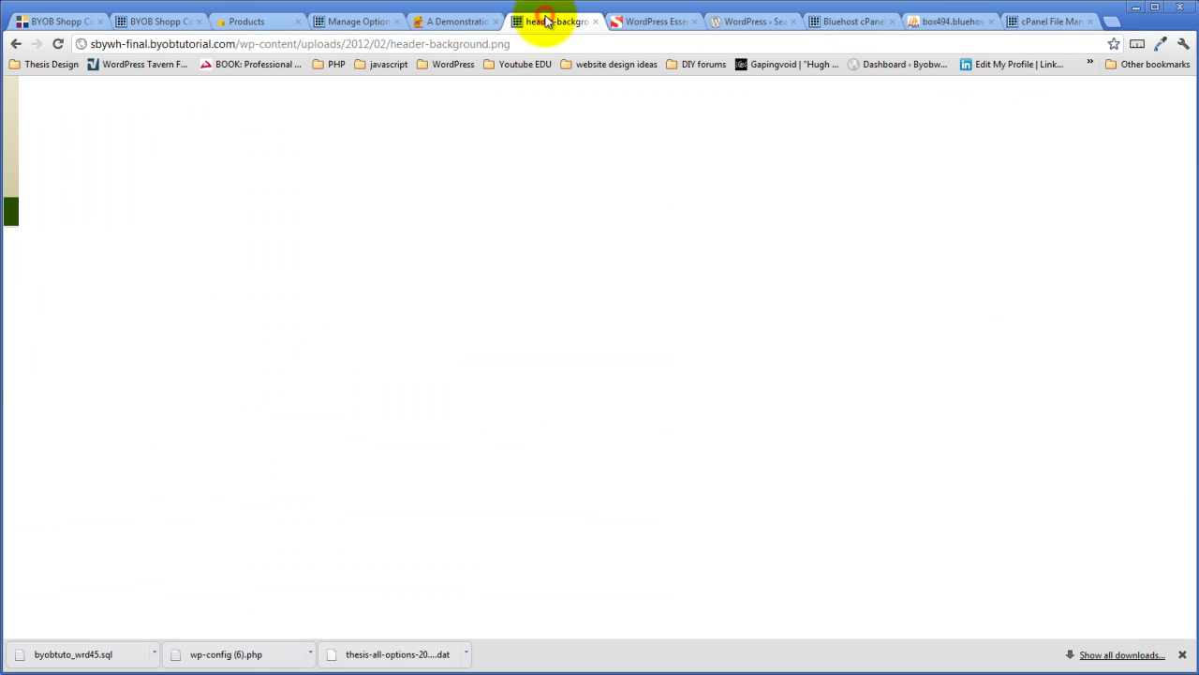
click(478, 20)
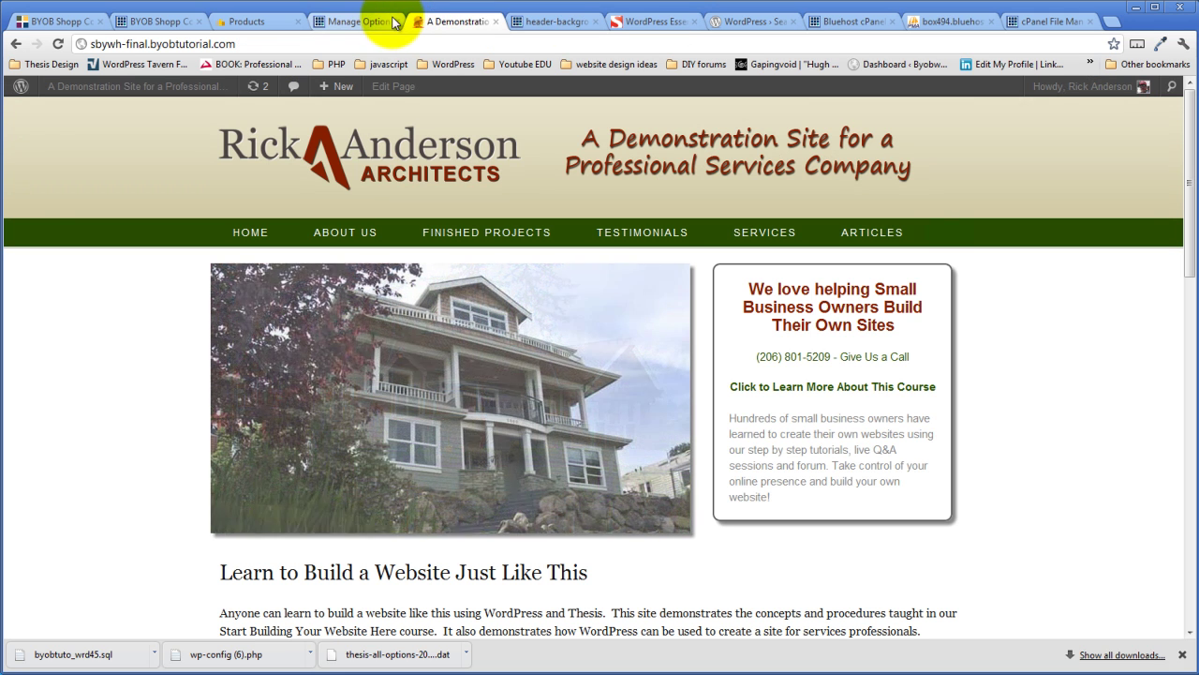
click(392, 22)
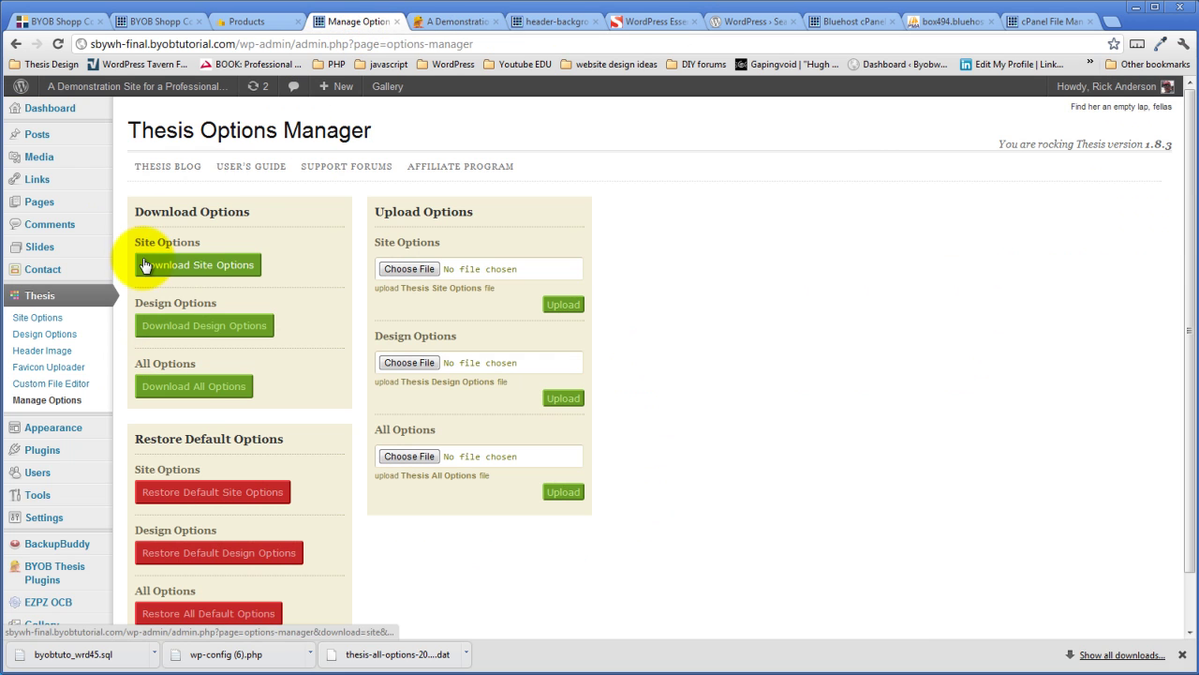
mouse_move(81, 433)
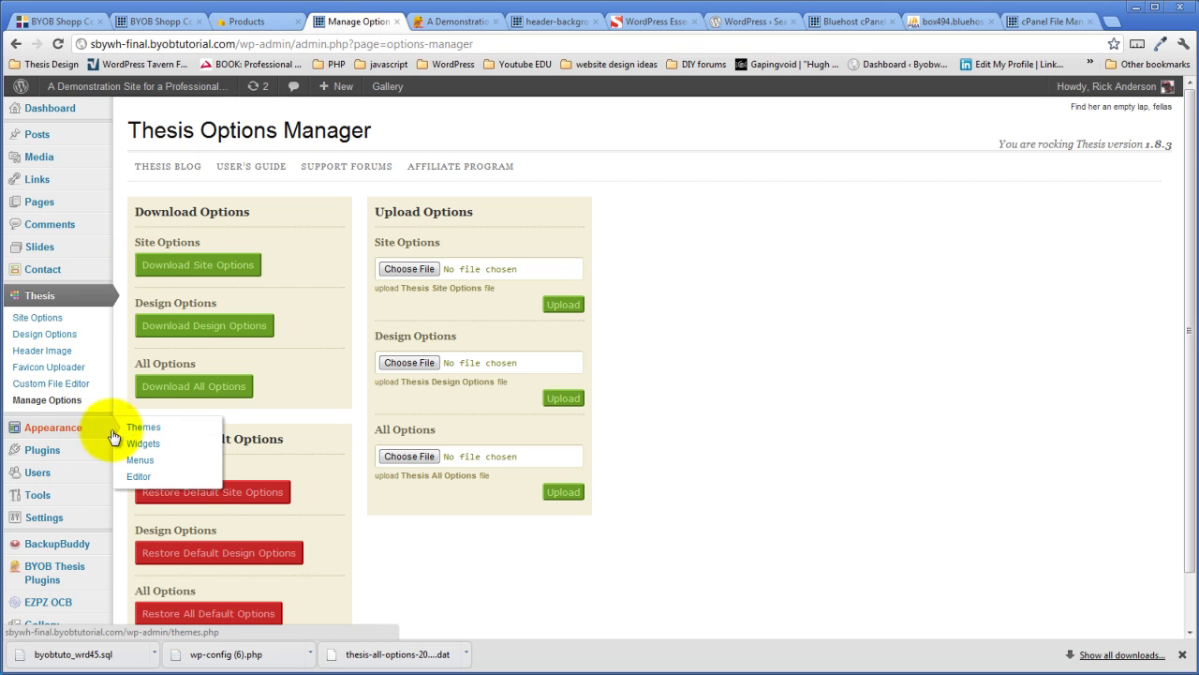
click(143, 427)
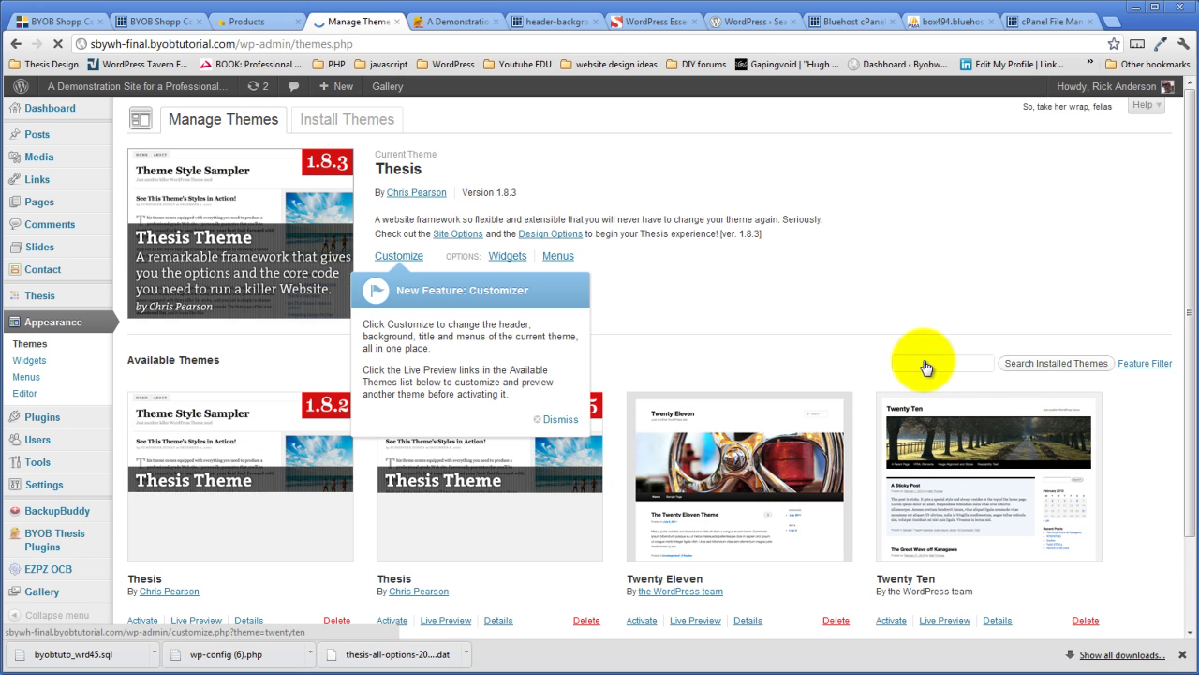
- Dismiss the Customizer announcement and activate the Thesis 1.8.5 theme
click(555, 418)
scroll(450, 473, down, 2)
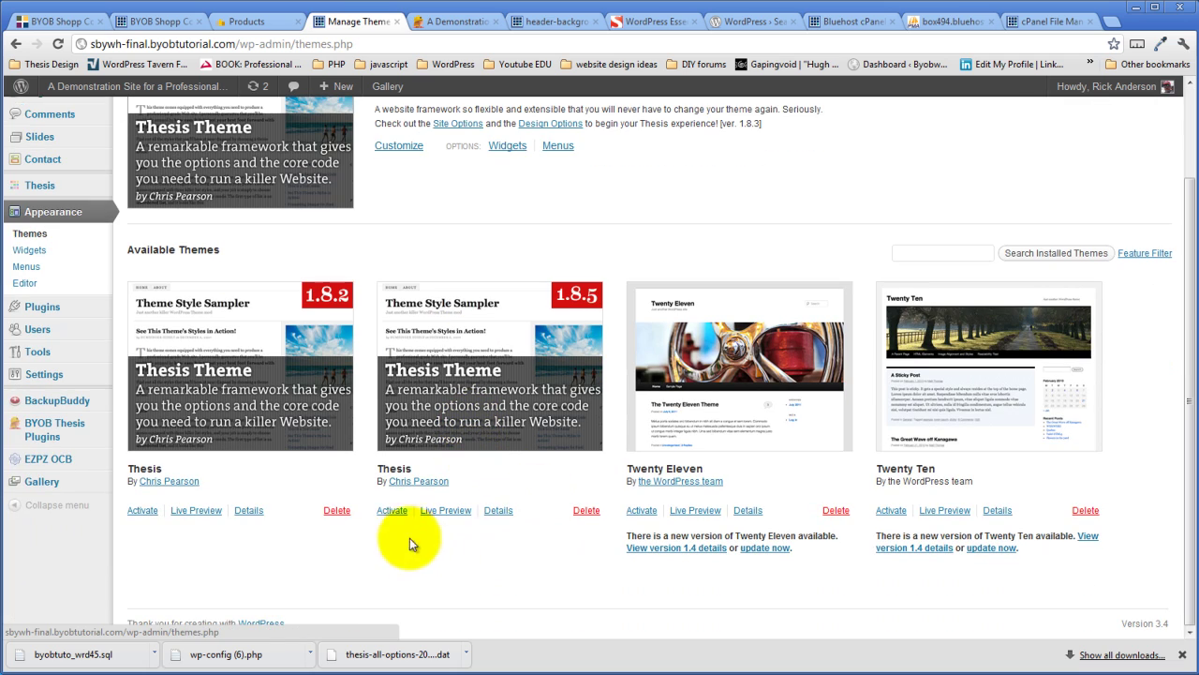
click(395, 512)
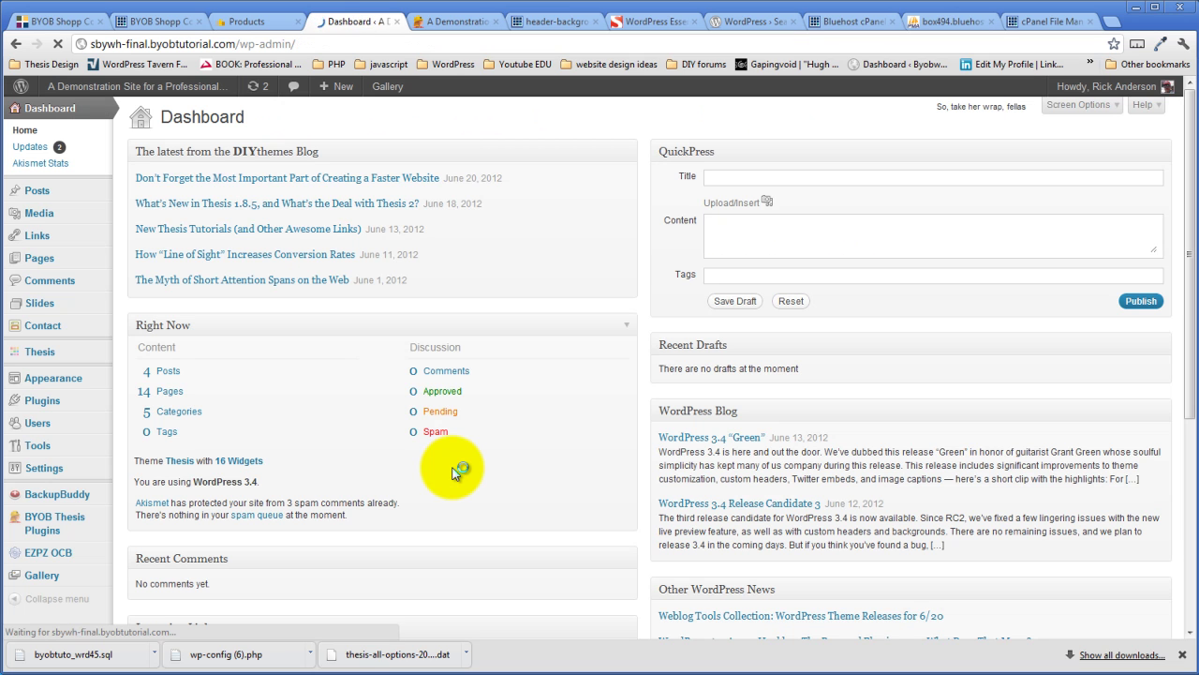
- Check the Appearance and Thesis admin menus, then return to the live demo site
mouse_move(56, 354)
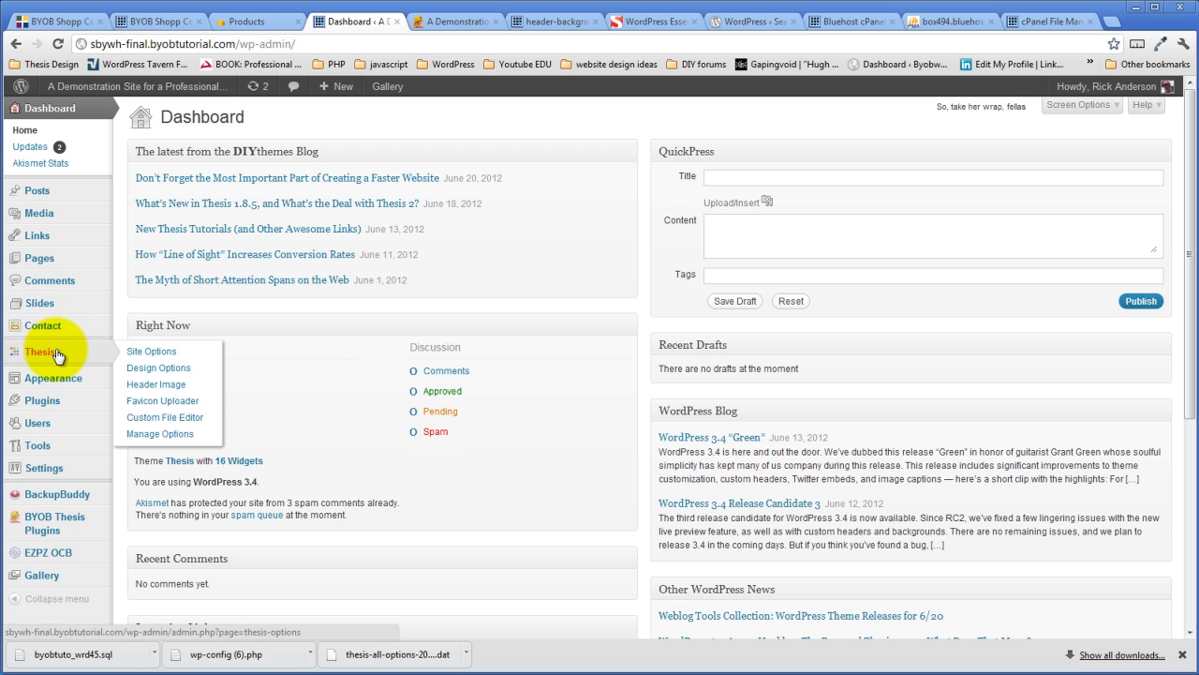
mouse_move(49, 379)
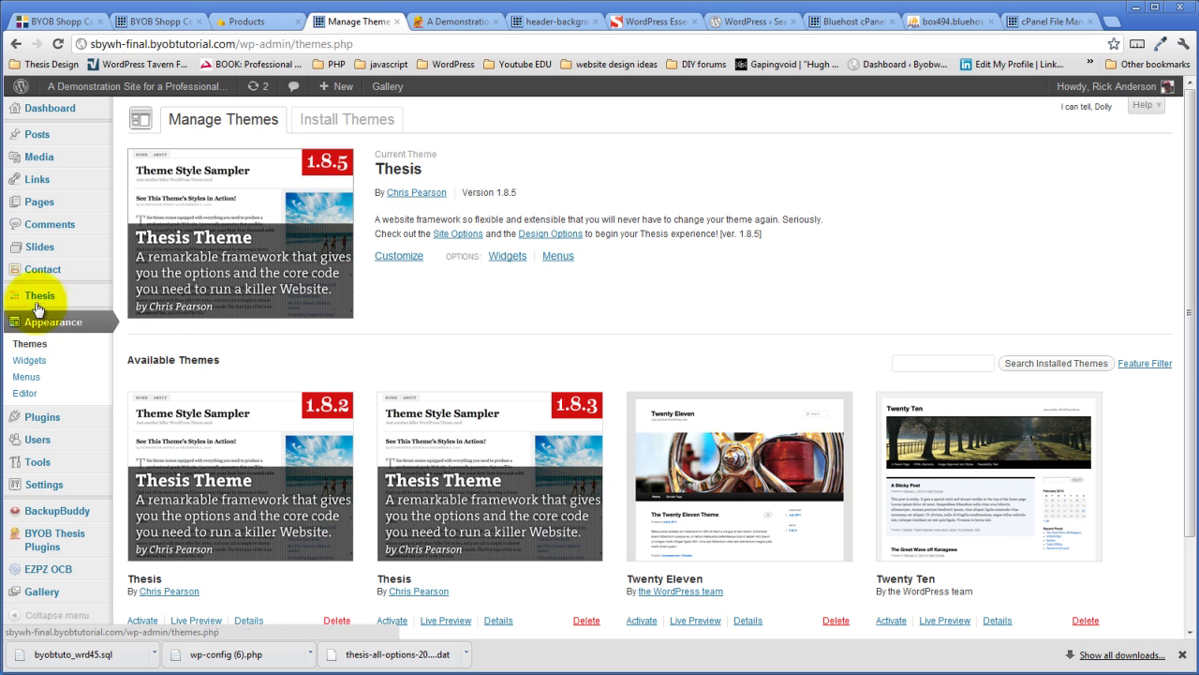
mouse_move(37, 294)
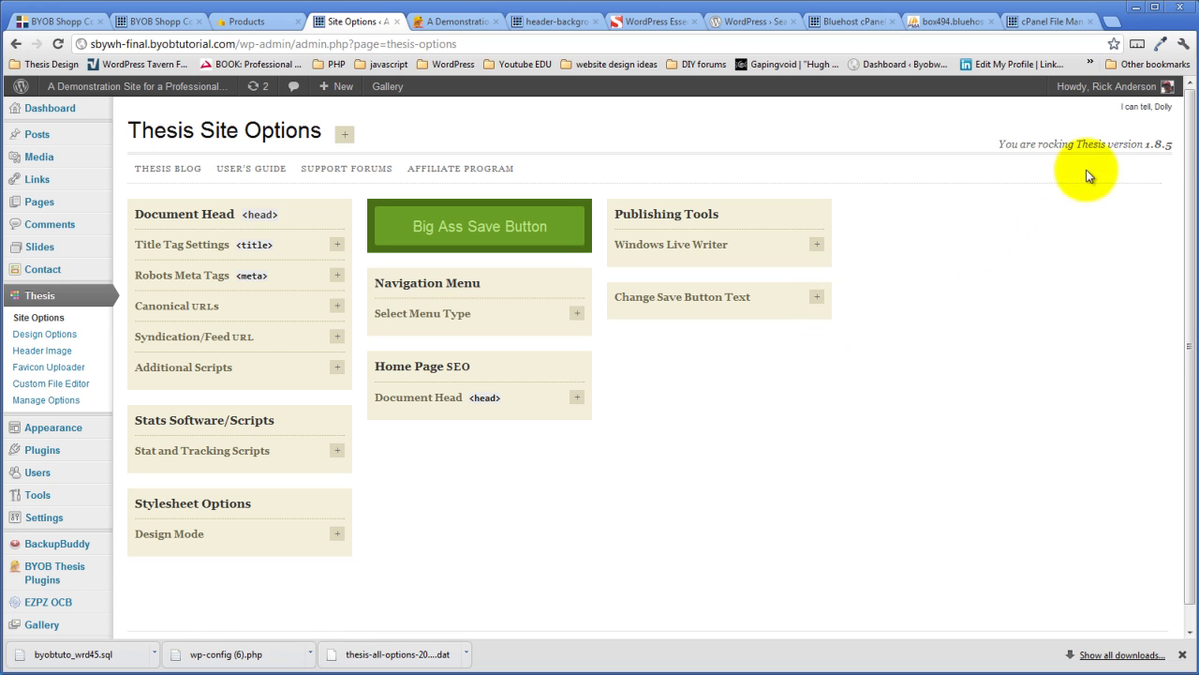
click(433, 20)
- Reload the live demo site and scroll through it under Thesis 1.8.5
click(57, 44)
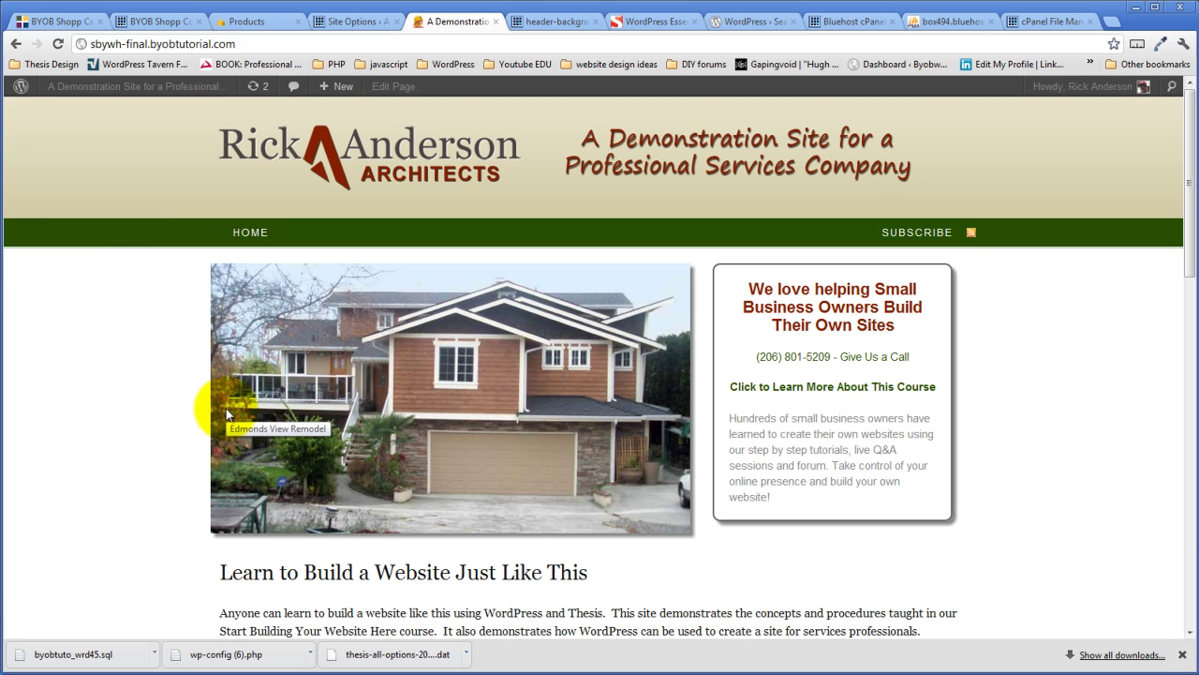
scroll(162, 431, down, 5)
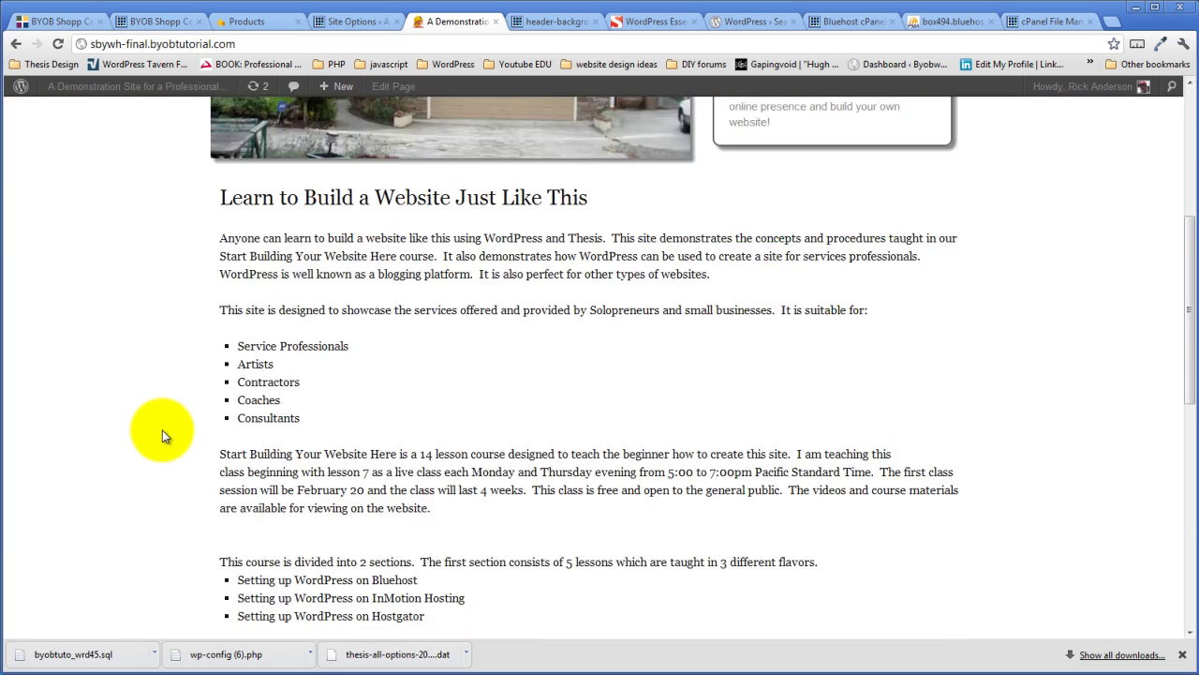
scroll(162, 430, down, 7)
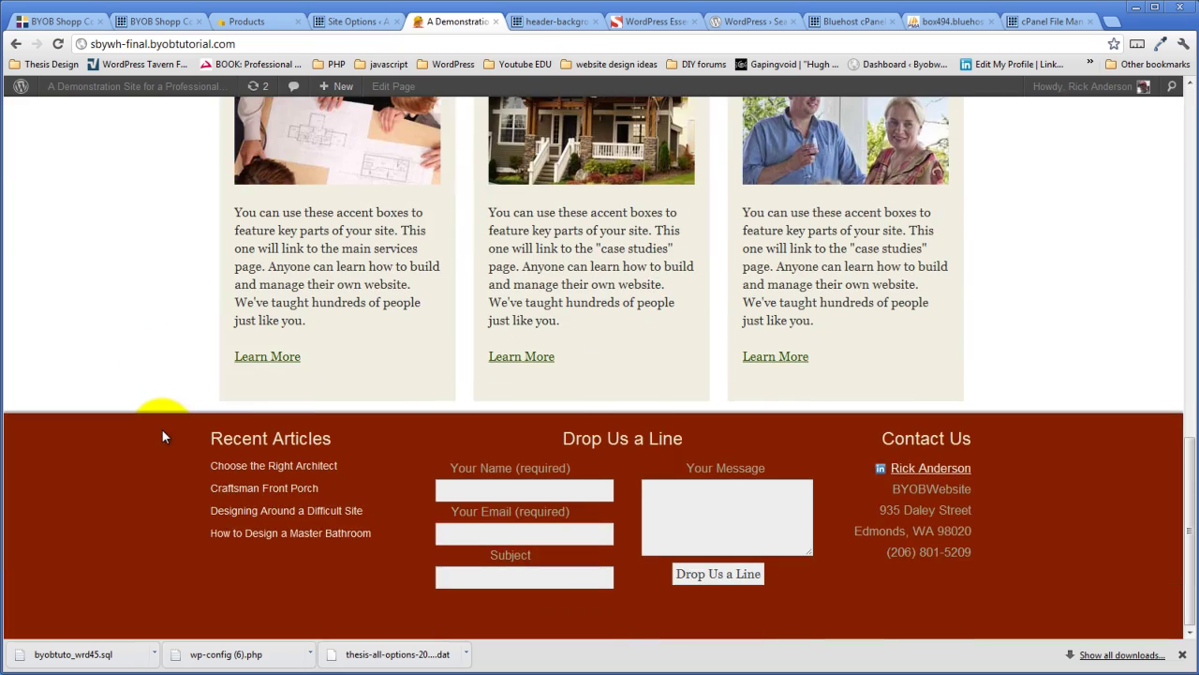
scroll(162, 430, up, 12)
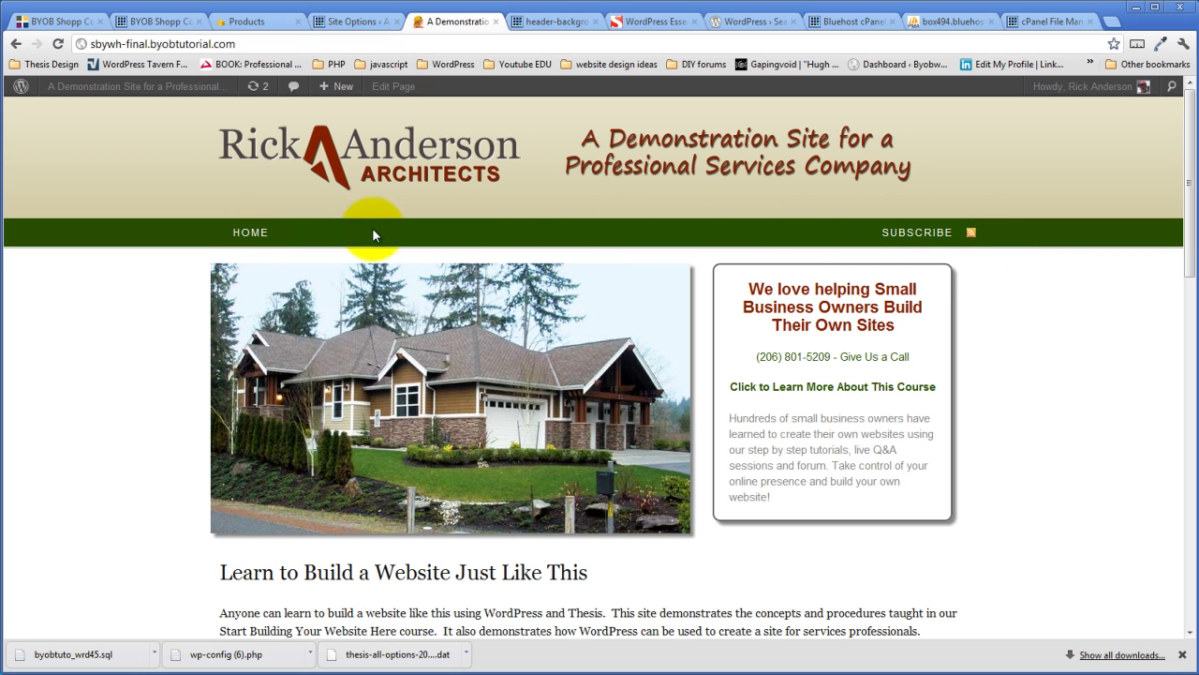
- On Thesis Site Options, expand and collapse the Navigation Menu type setting
click(340, 21)
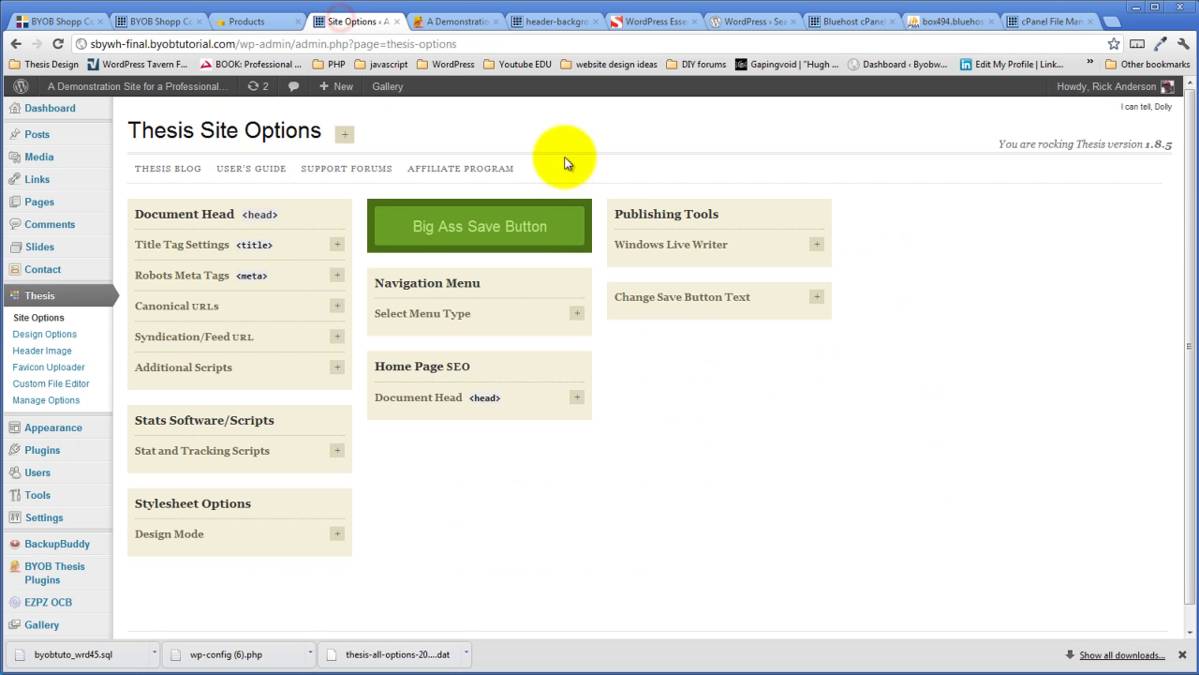
click(577, 314)
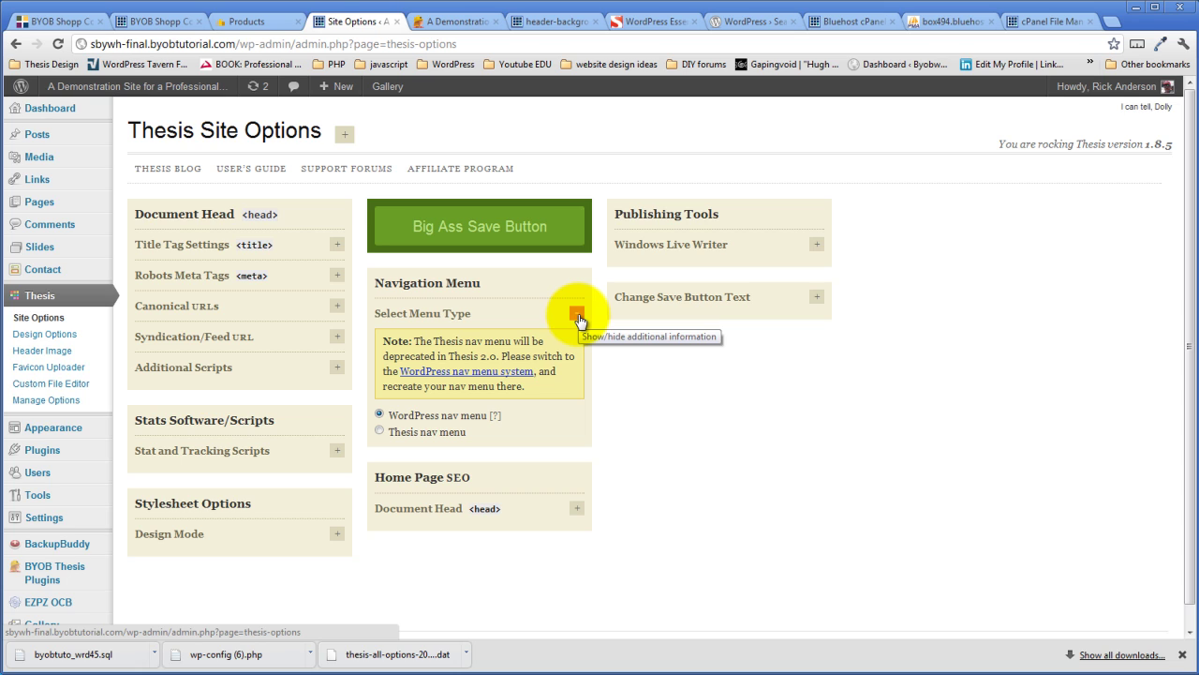
click(577, 313)
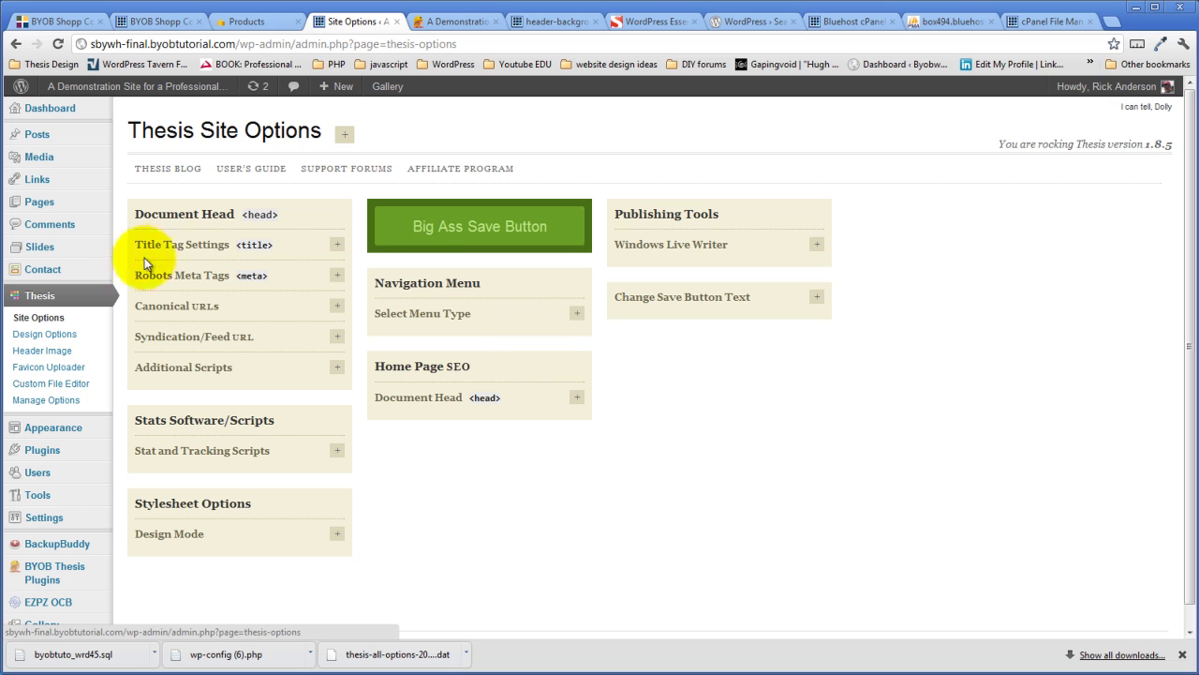
- Choose Main Menu for the Primary Menu location in Appearance > Menus and save
mouse_move(75, 432)
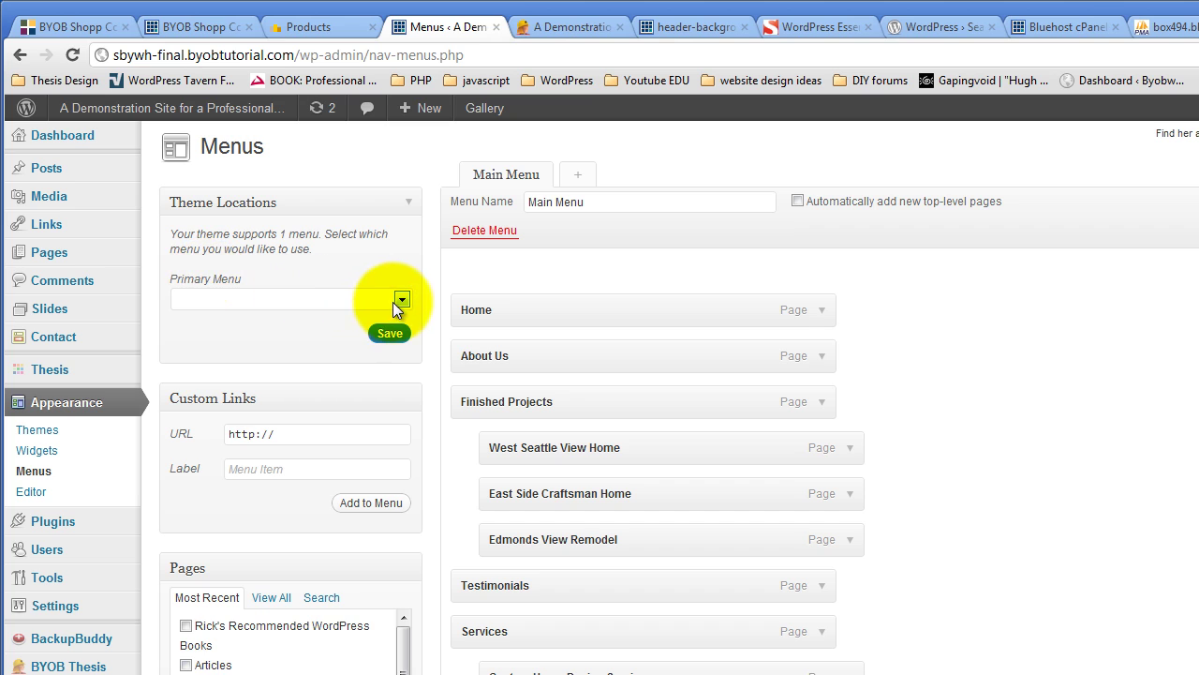
click(400, 300)
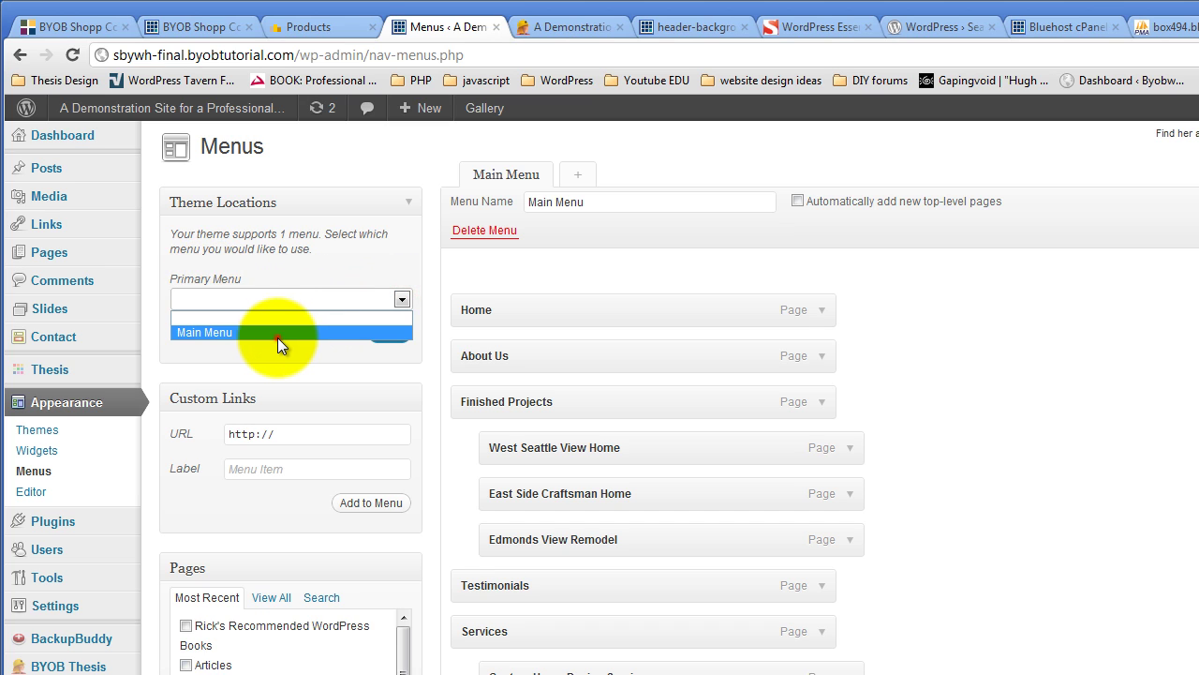
click(277, 333)
click(390, 333)
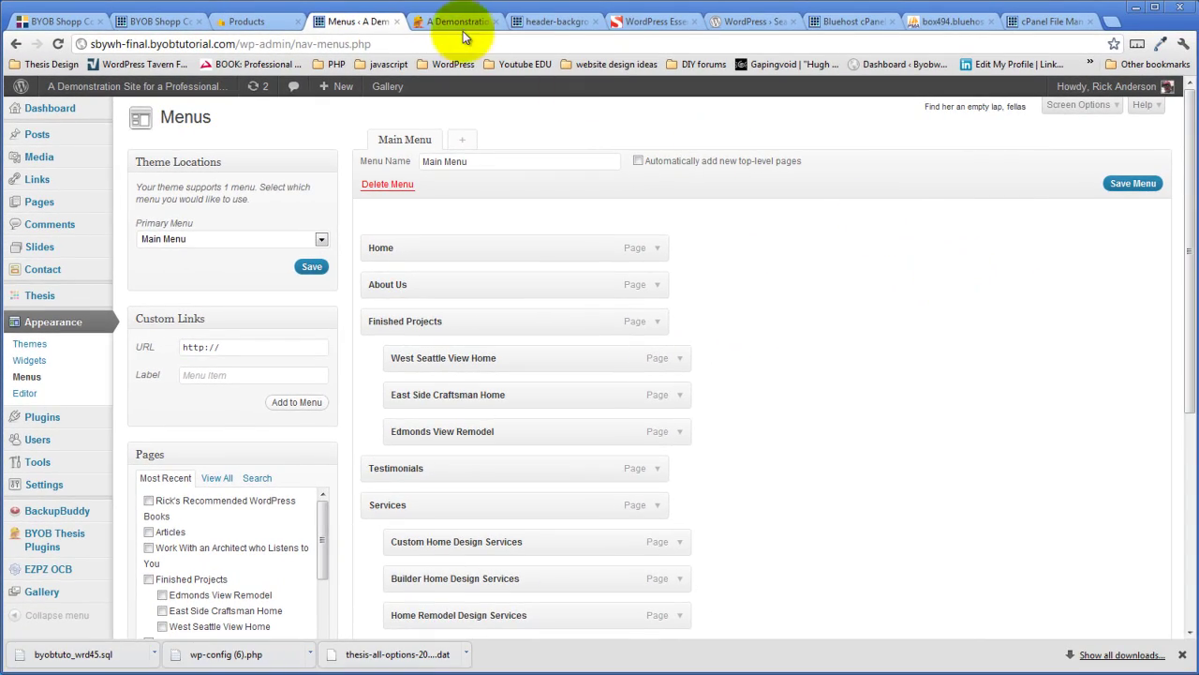
click(574, 28)
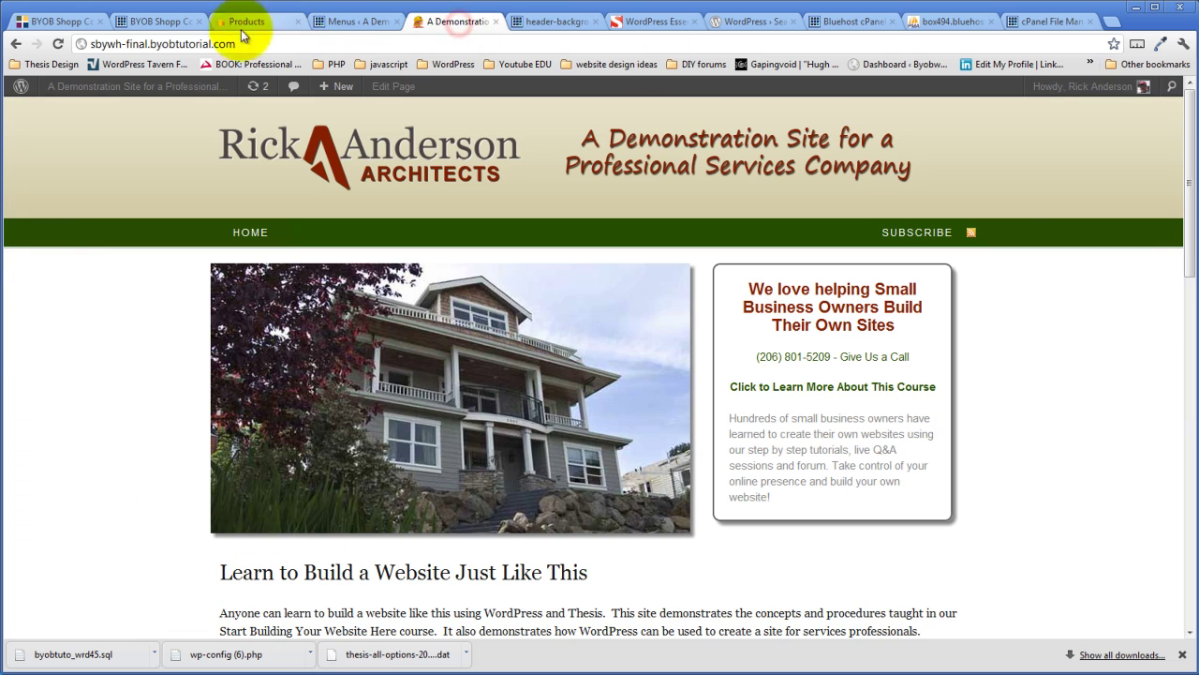
- Reload the homepage and check that the full Main Menu navigation appears
click(57, 43)
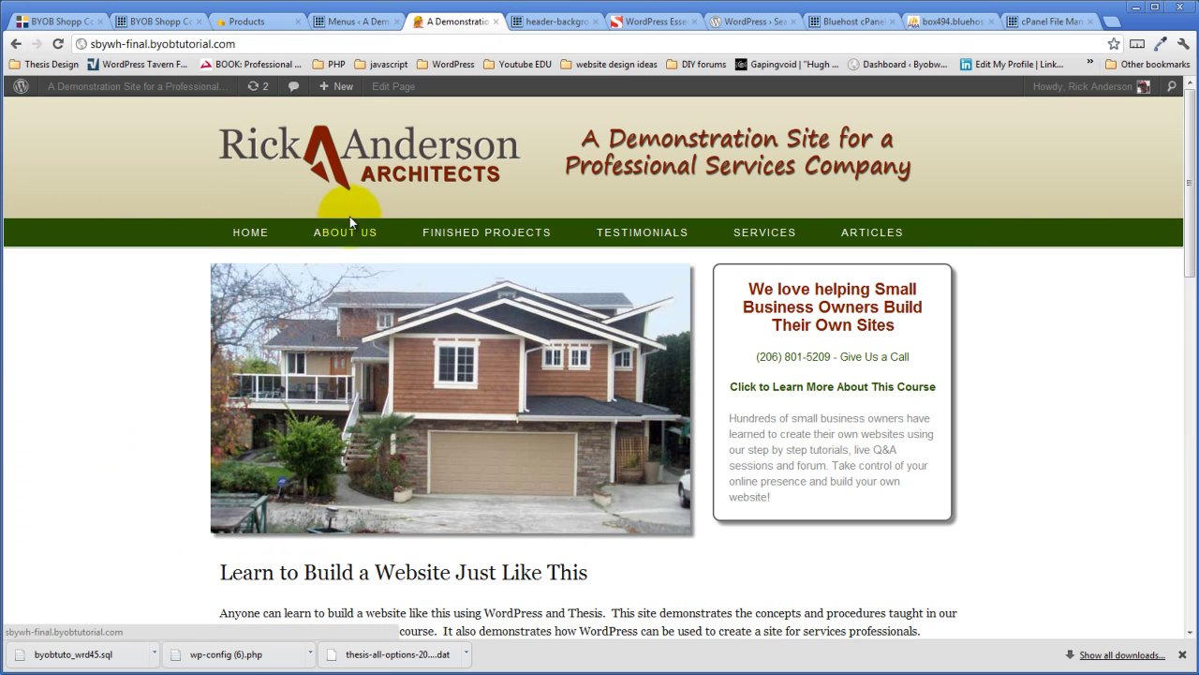
scroll(408, 361, down, 4)
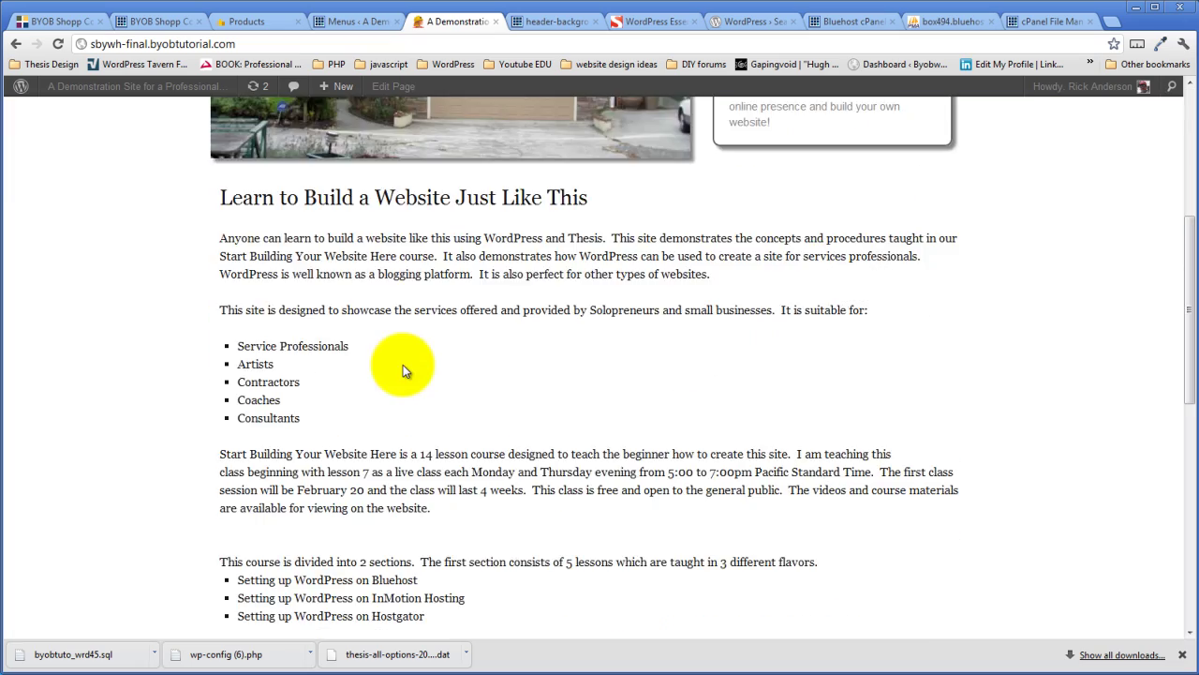
scroll(404, 369, down, 7)
scroll(404, 369, up, 11)
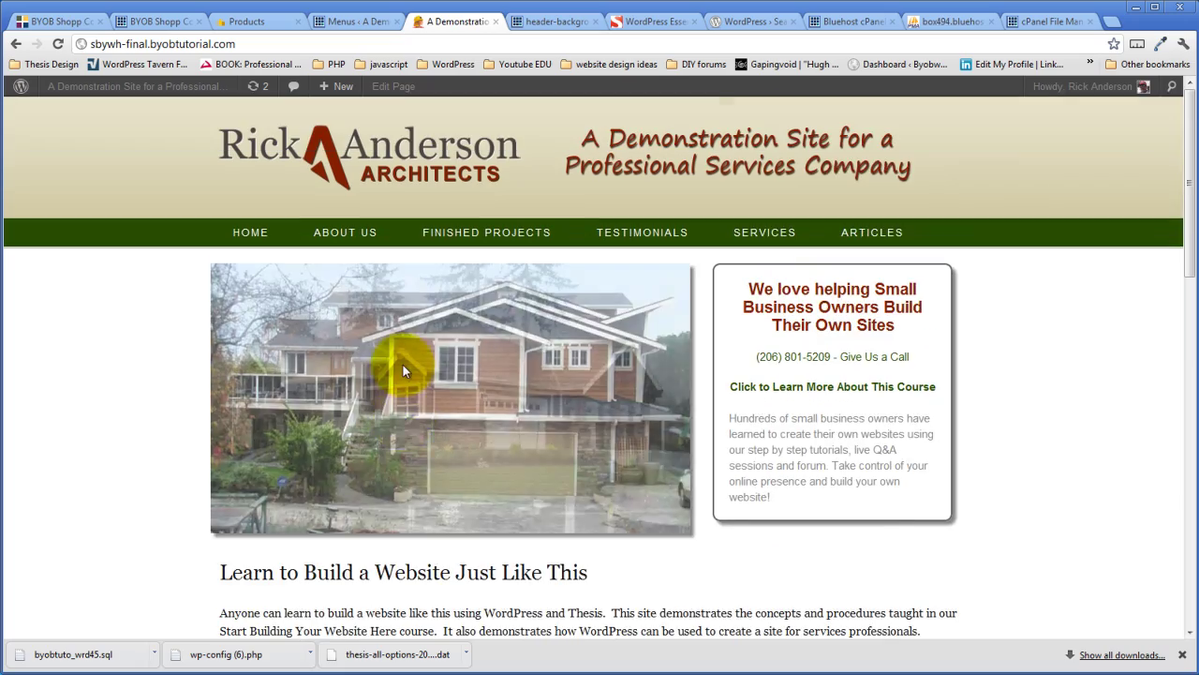
- Browse the West Seattle View Home page, then return to the Menus admin page
mouse_move(497, 236)
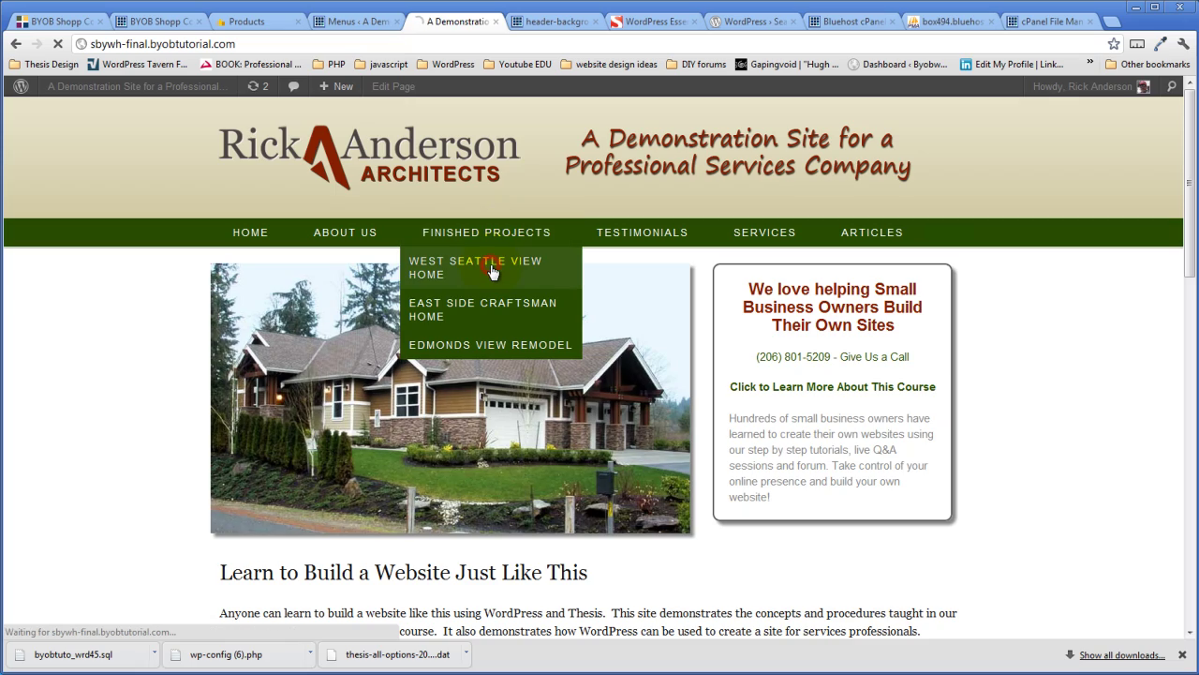
scroll(208, 362, down, 3)
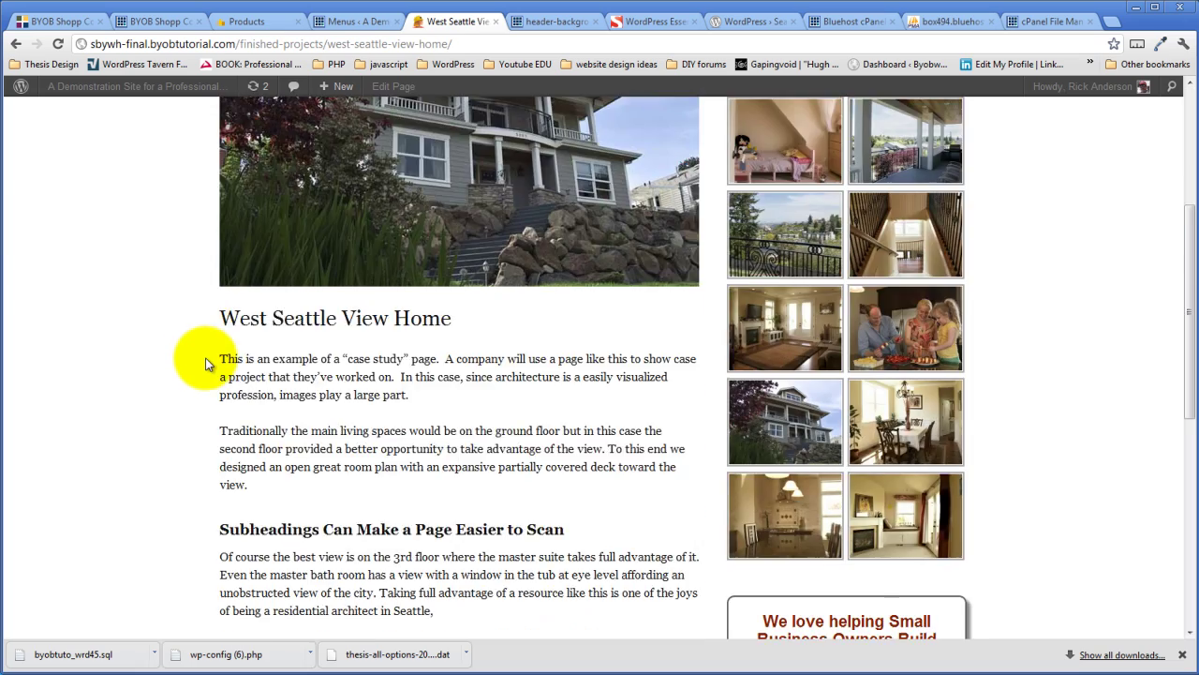
scroll(208, 364, down, 6)
scroll(208, 363, up, 10)
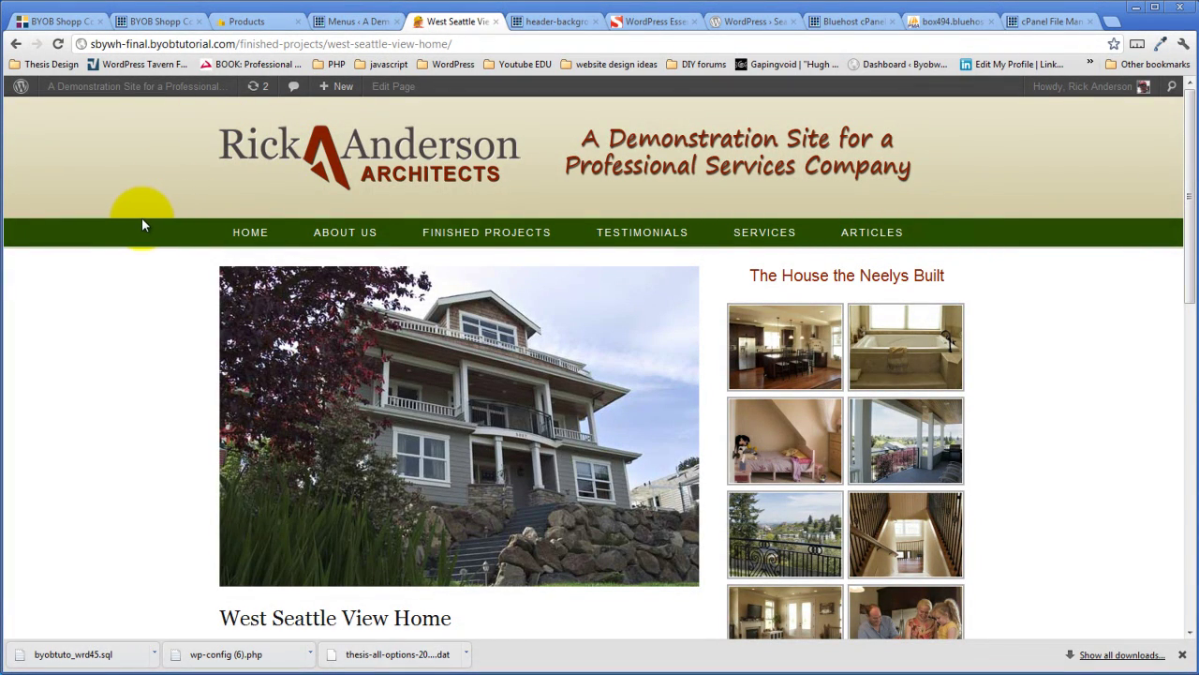
scroll(1087, 309, down, 10)
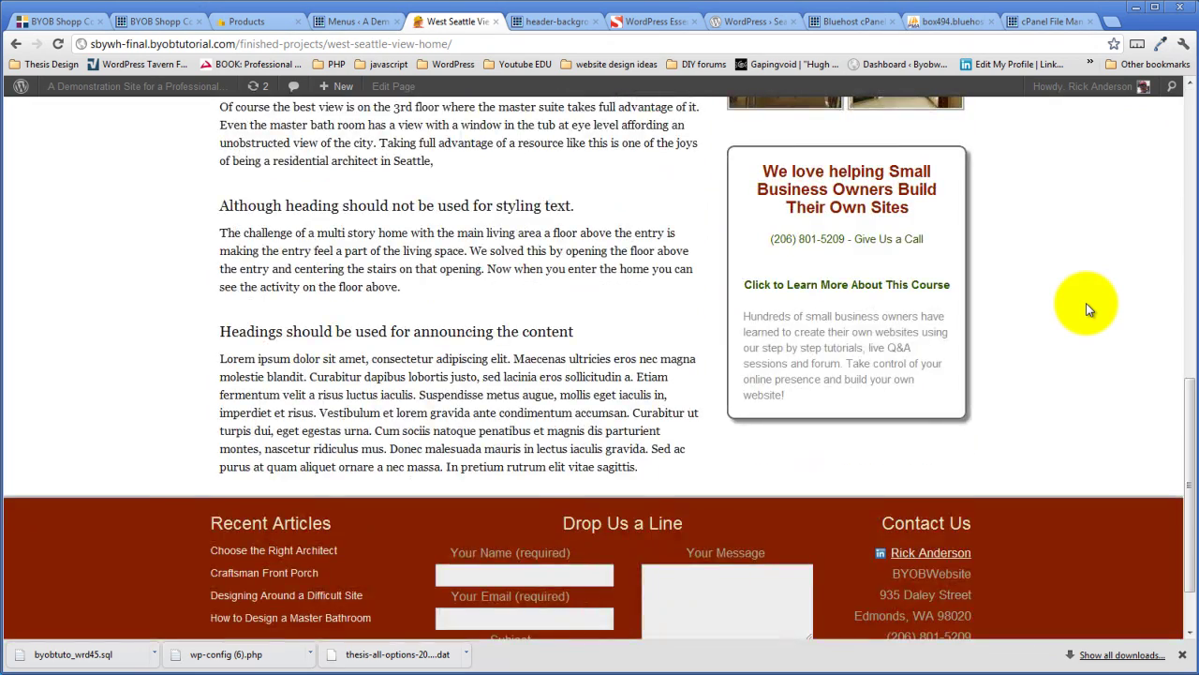
scroll(1084, 303, up, 10)
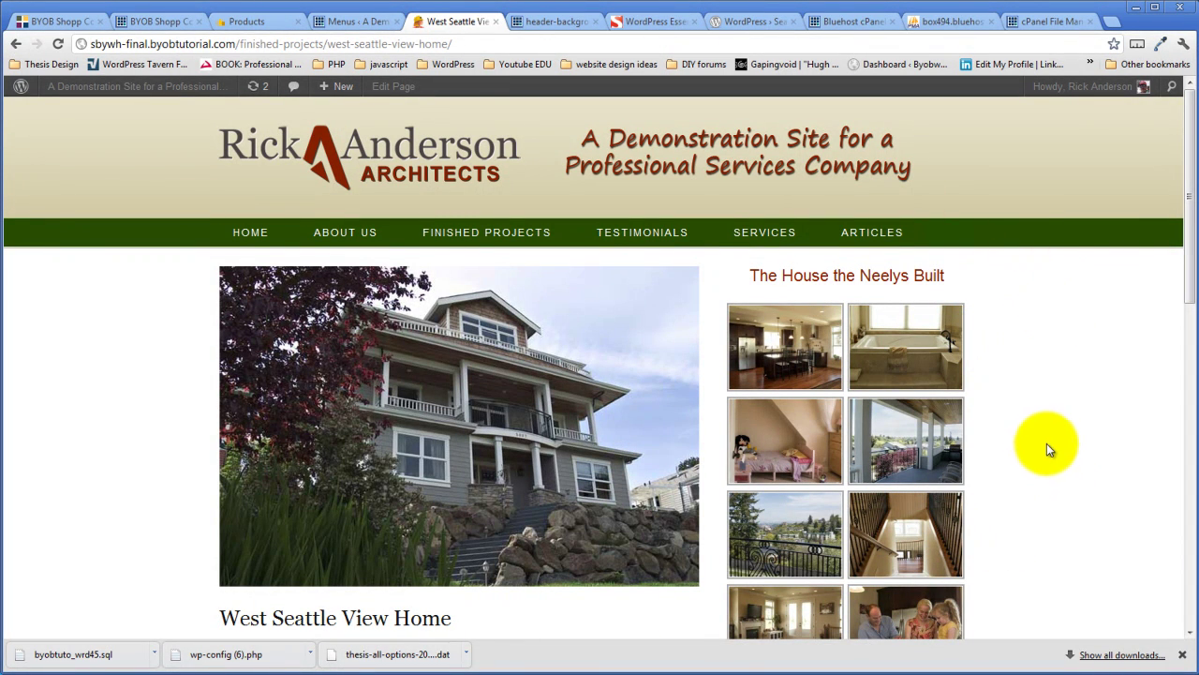
scroll(1050, 427, down, 3)
scroll(1049, 426, up, 3)
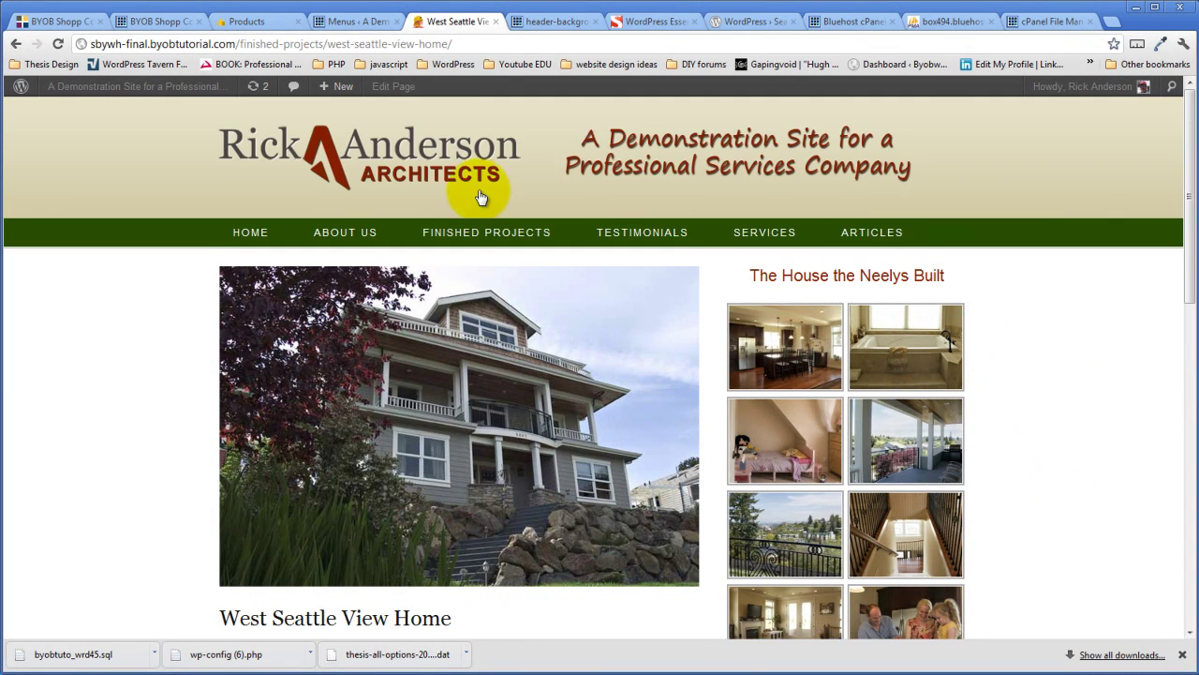
click(384, 21)
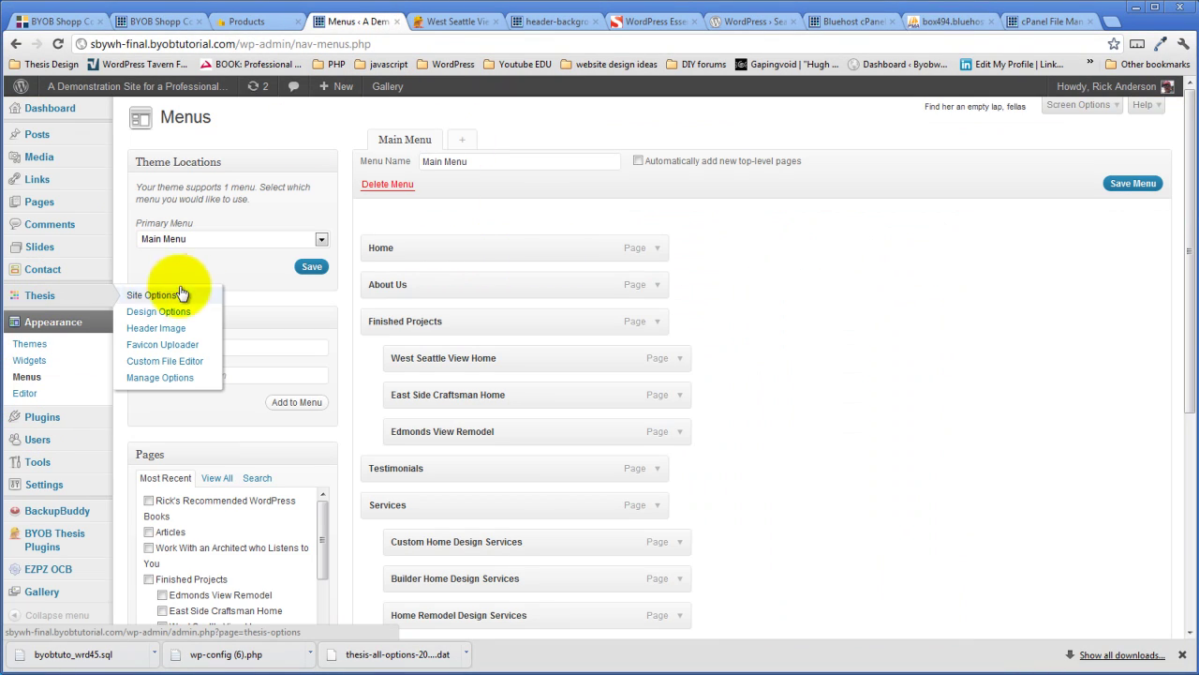
- Resave Thesis Design Options, then uncheck Use Design Mode in Site Options and save
click(188, 308)
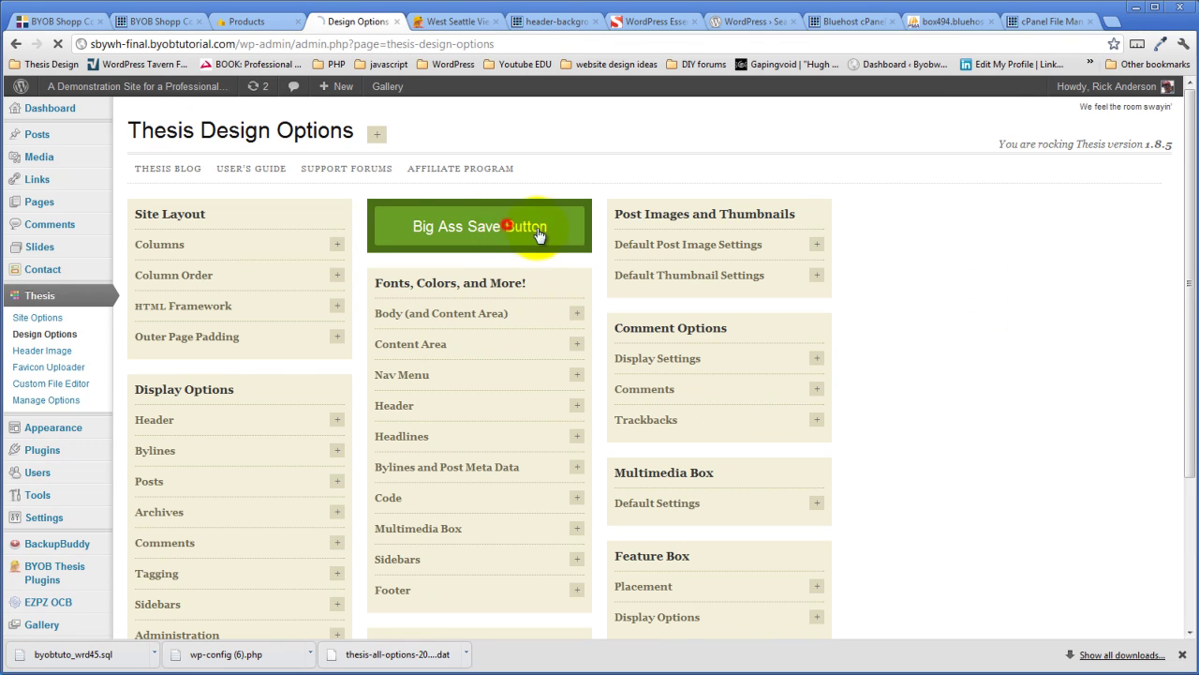
click(539, 232)
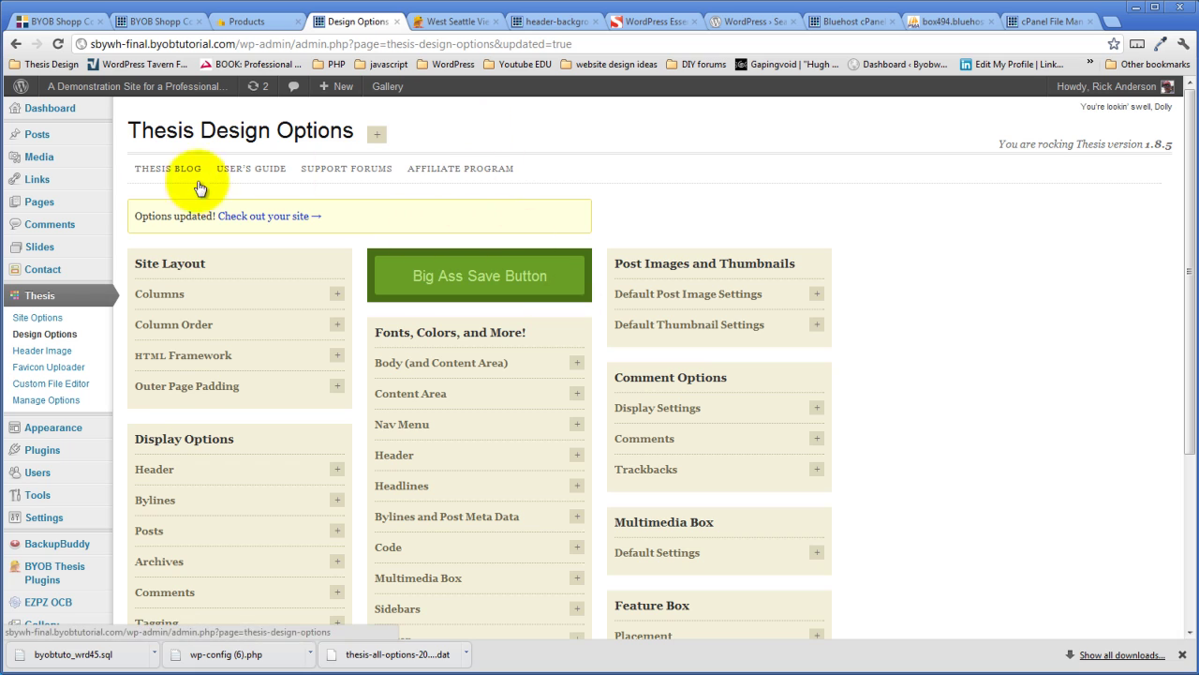
click(45, 315)
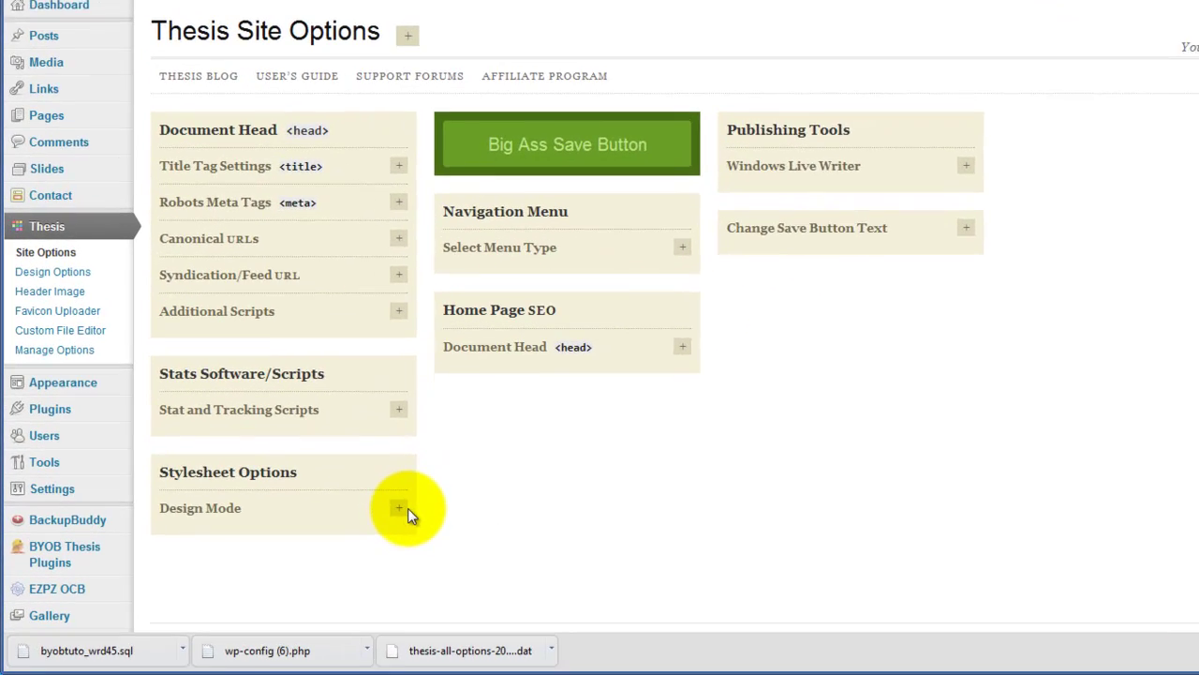
click(337, 534)
scroll(440, 503, down, 2)
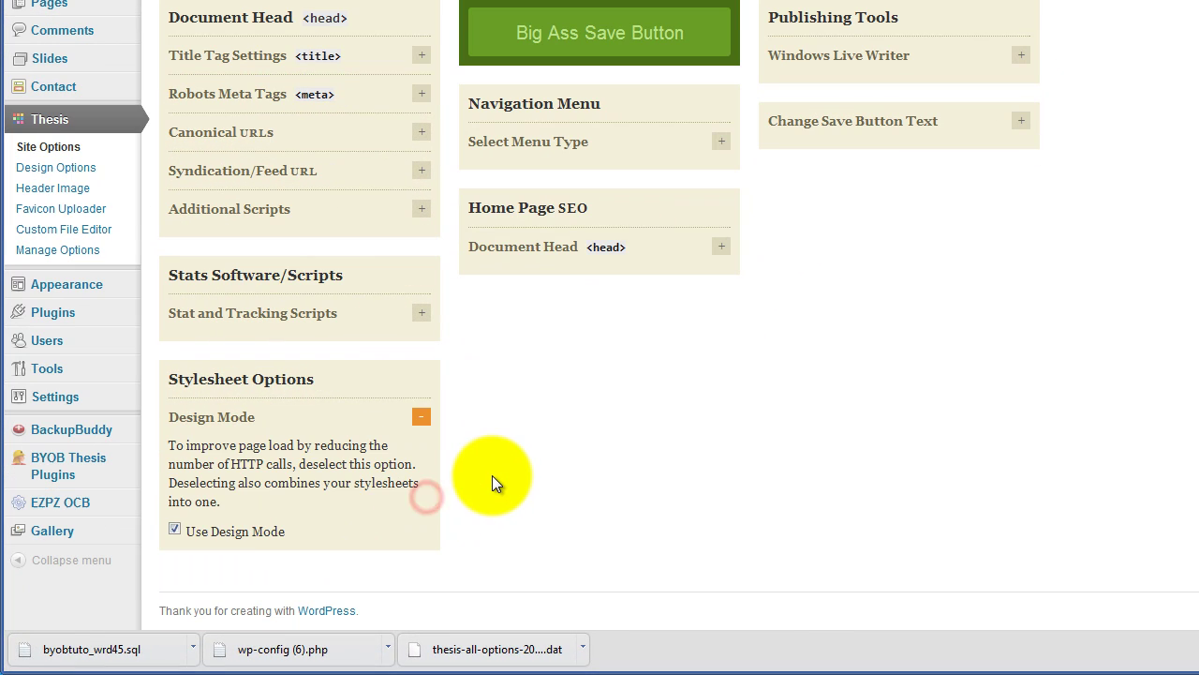
click(176, 527)
click(590, 15)
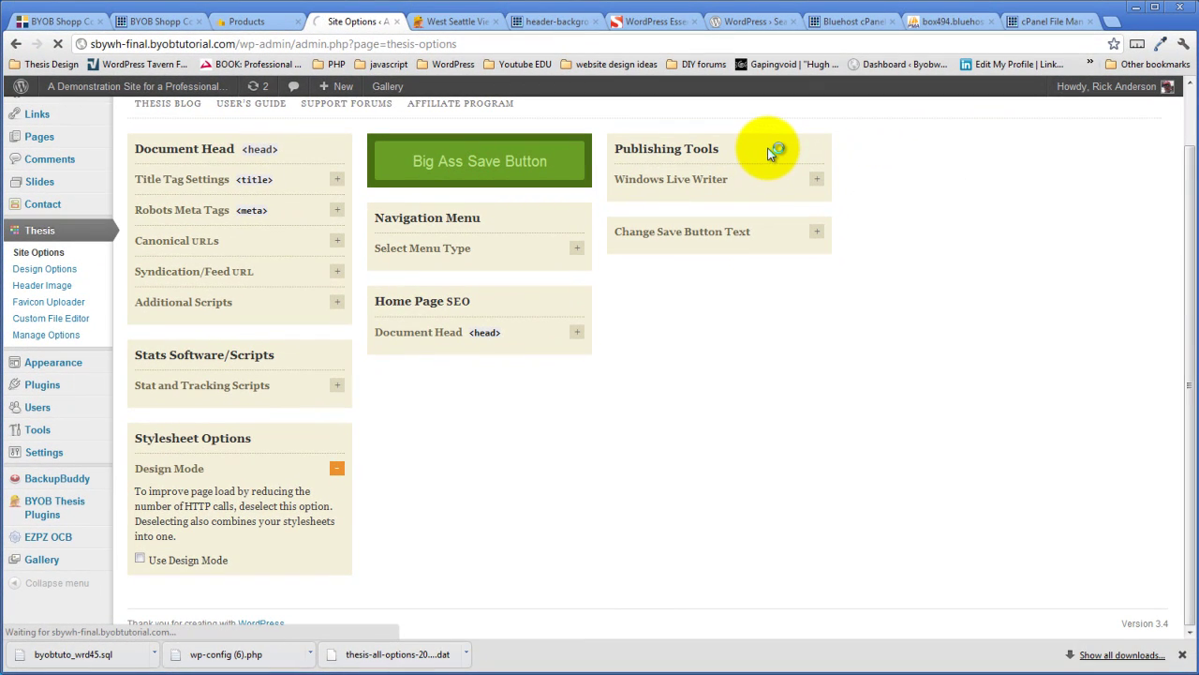
click(440, 21)
- Reload the site with recompiled CSS and open East Side Craftsman Home from Finished Projects
click(57, 44)
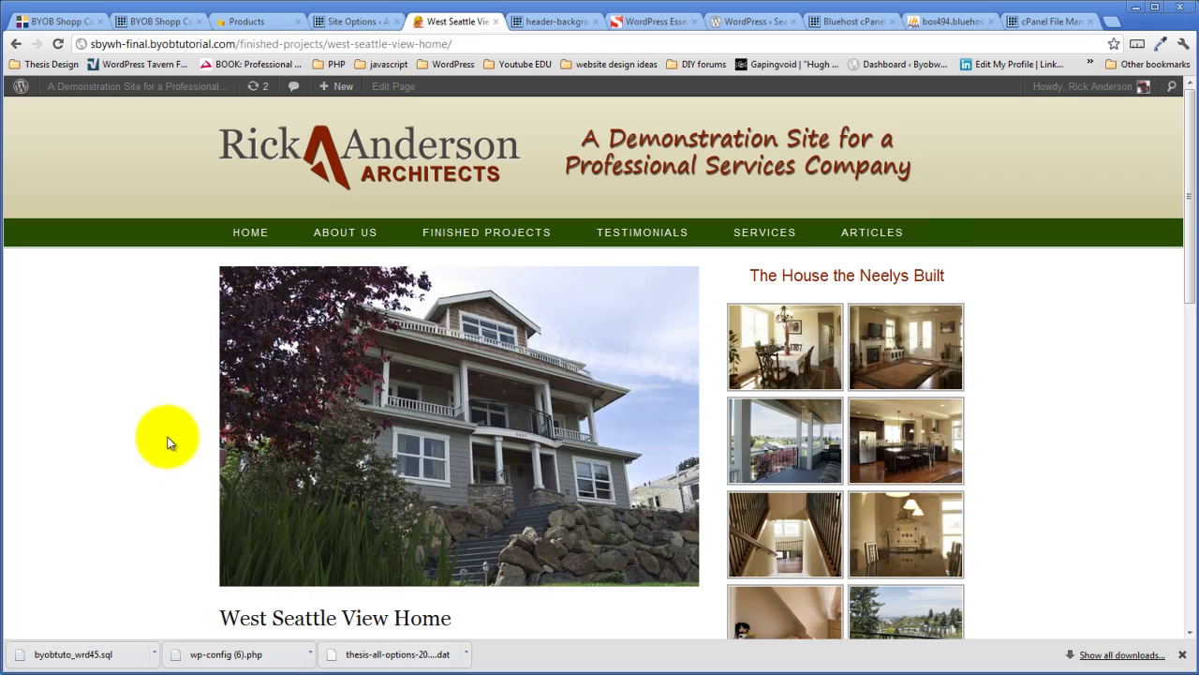
scroll(159, 427, down, 4)
scroll(156, 423, down, 5)
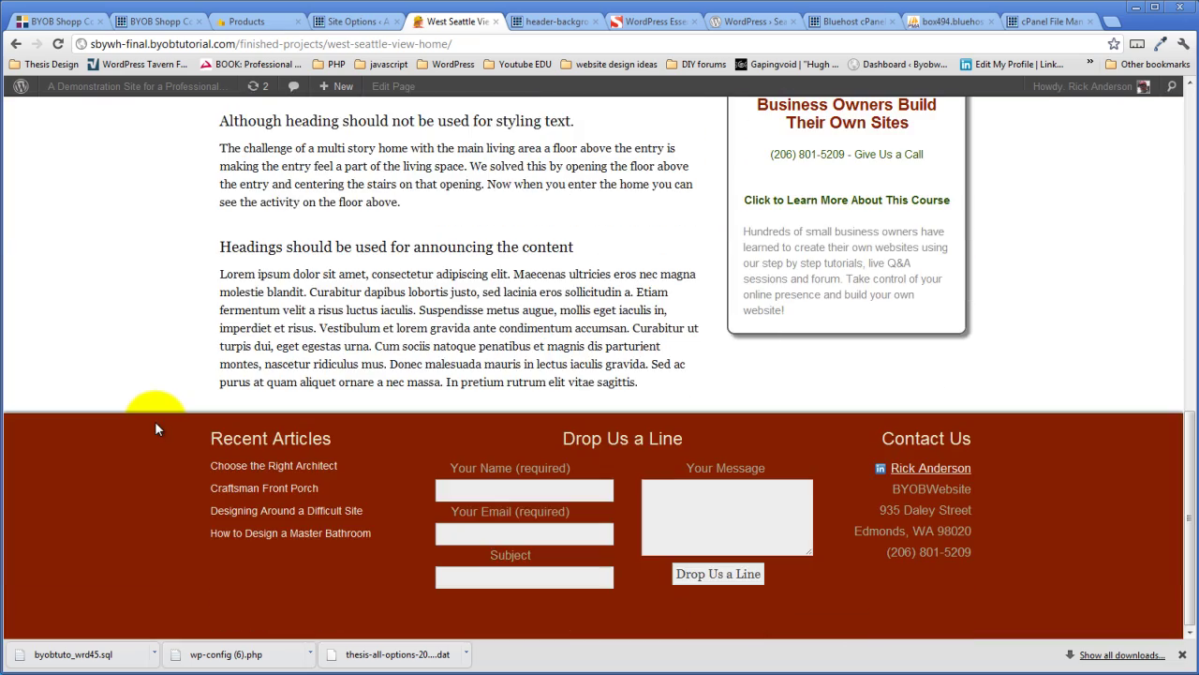
scroll(156, 428, up, 10)
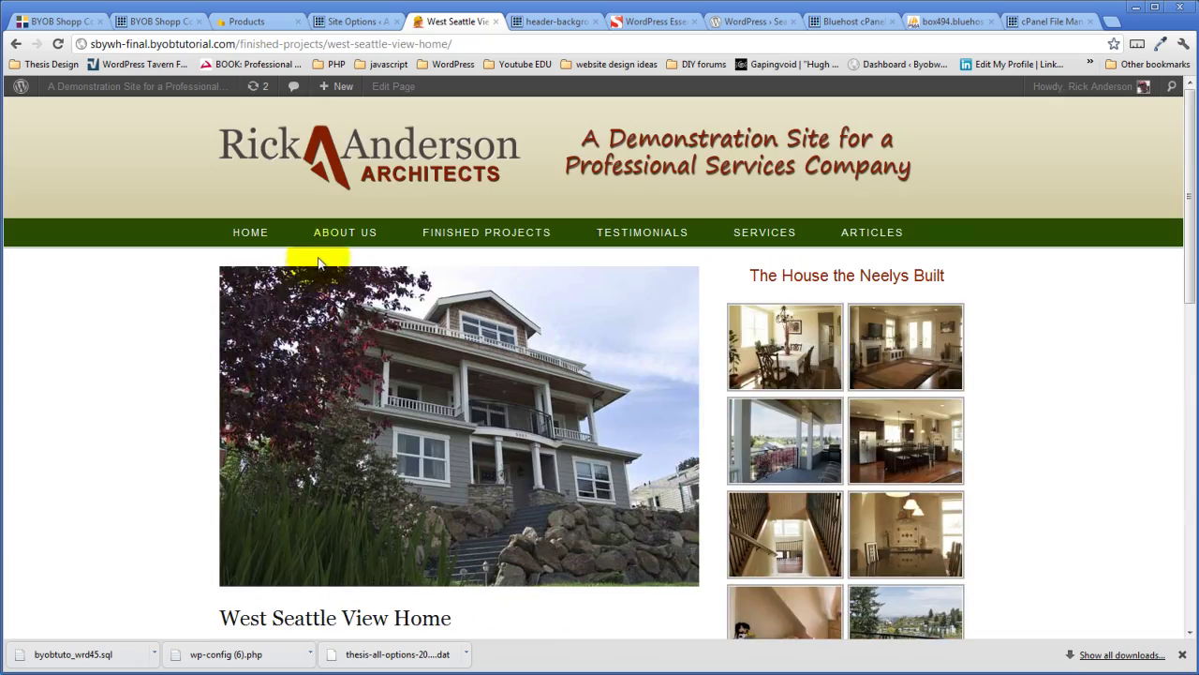
mouse_move(509, 236)
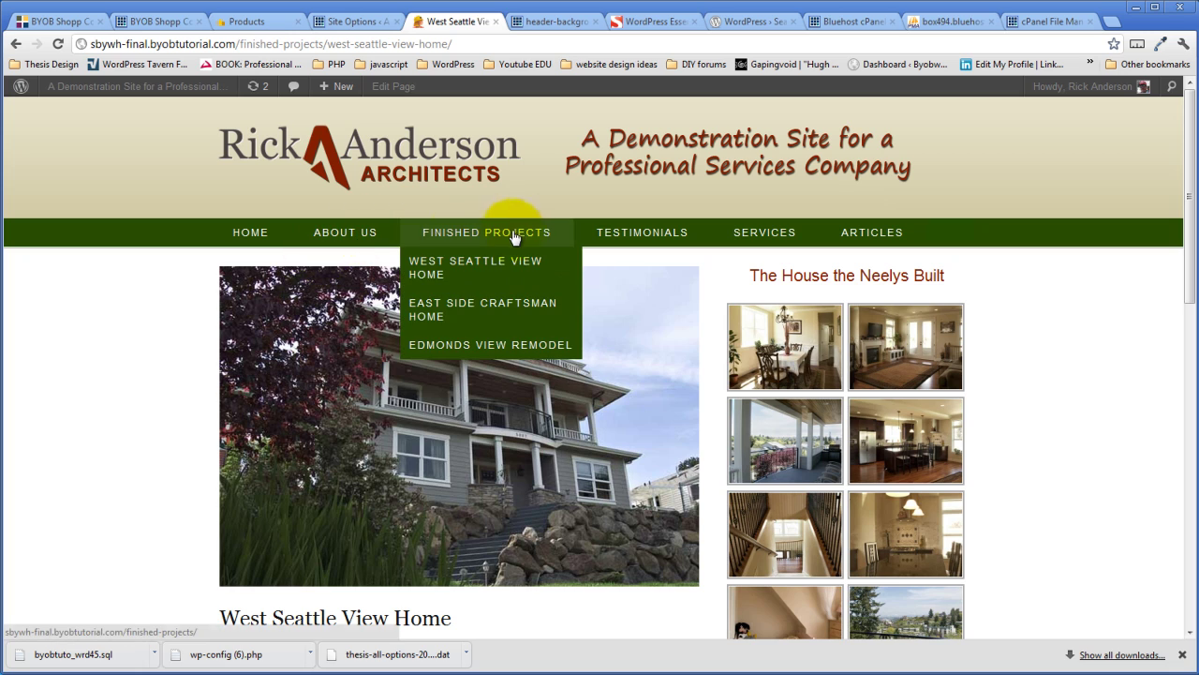
click(524, 309)
scroll(990, 287, down, 9)
scroll(990, 288, up, 10)
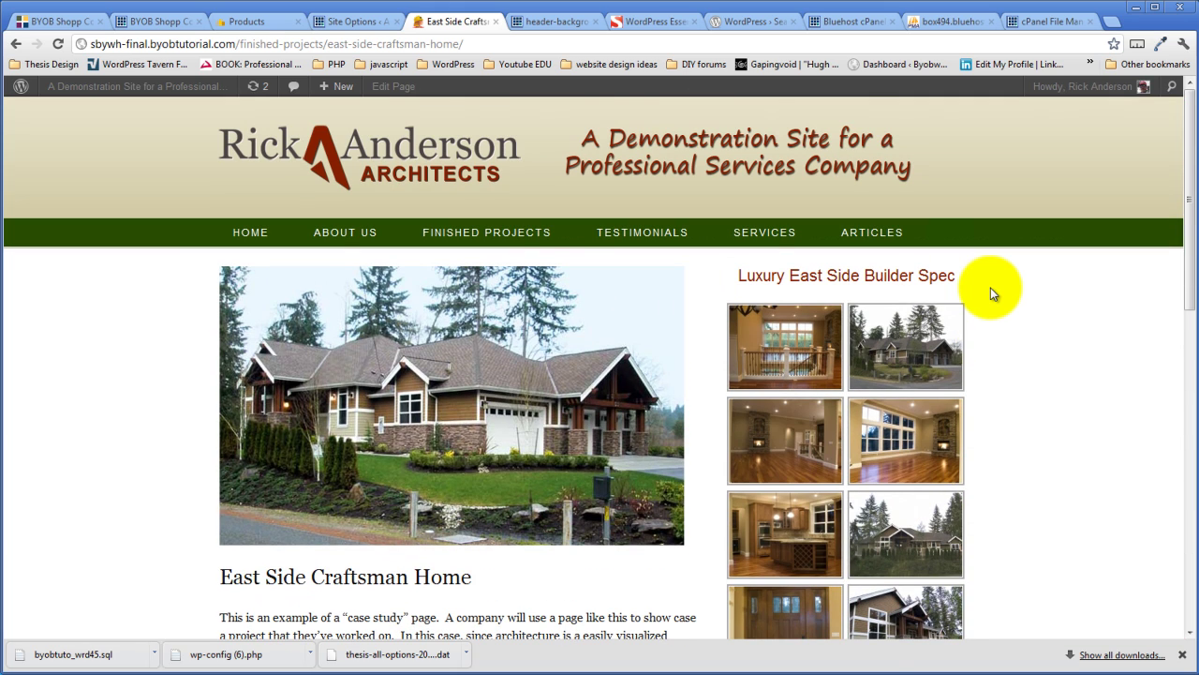